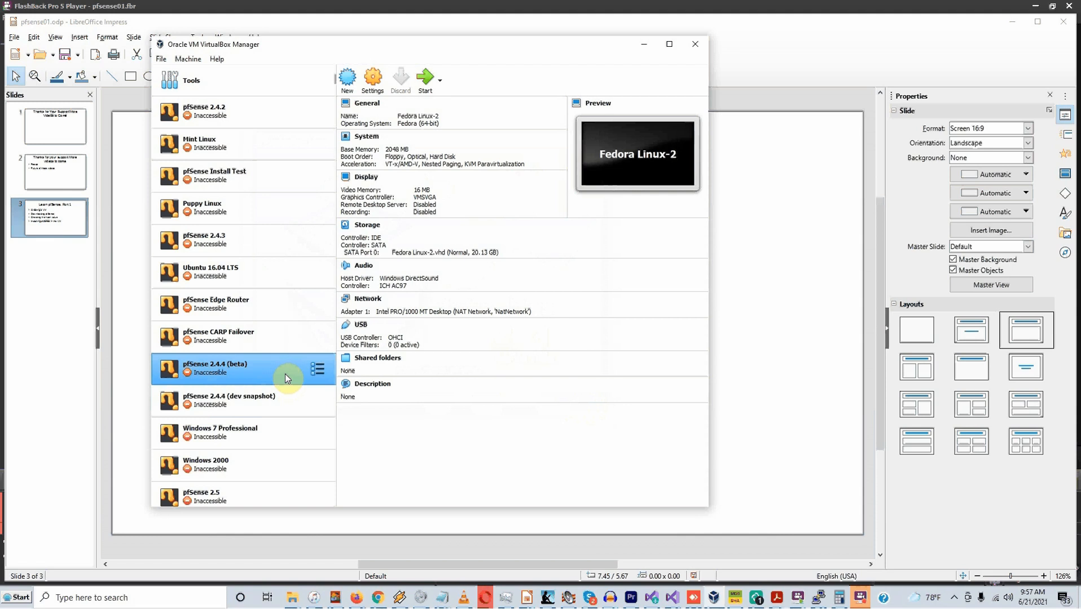
- Open the network settings of the Fedora Linux-2 virtual machine
scroll(286, 370, down, 3)
click(289, 361)
scroll(289, 359, down, 3)
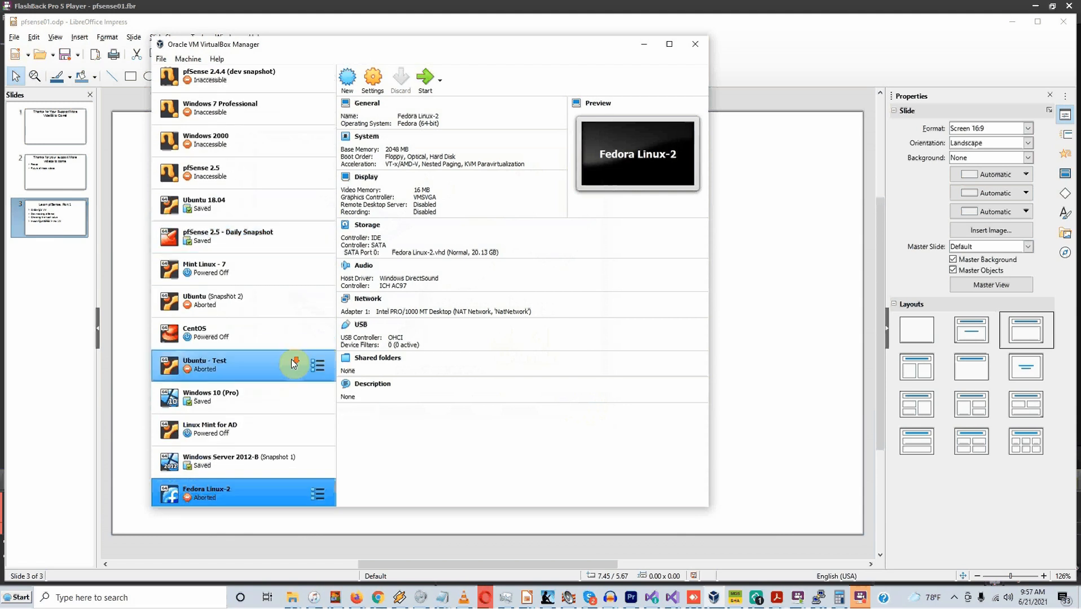
right_click(258, 489)
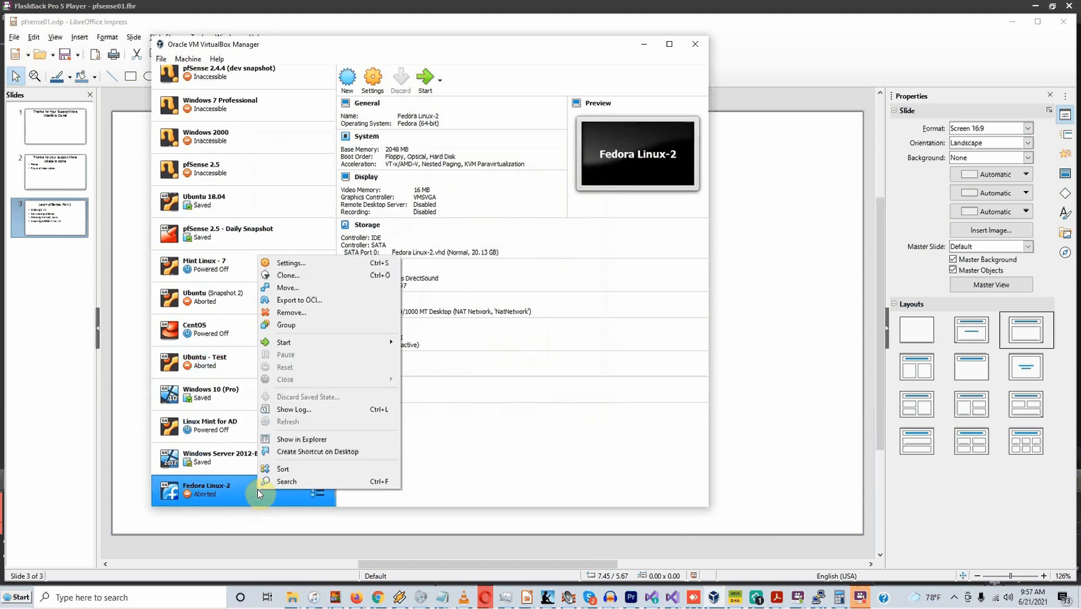
click(292, 262)
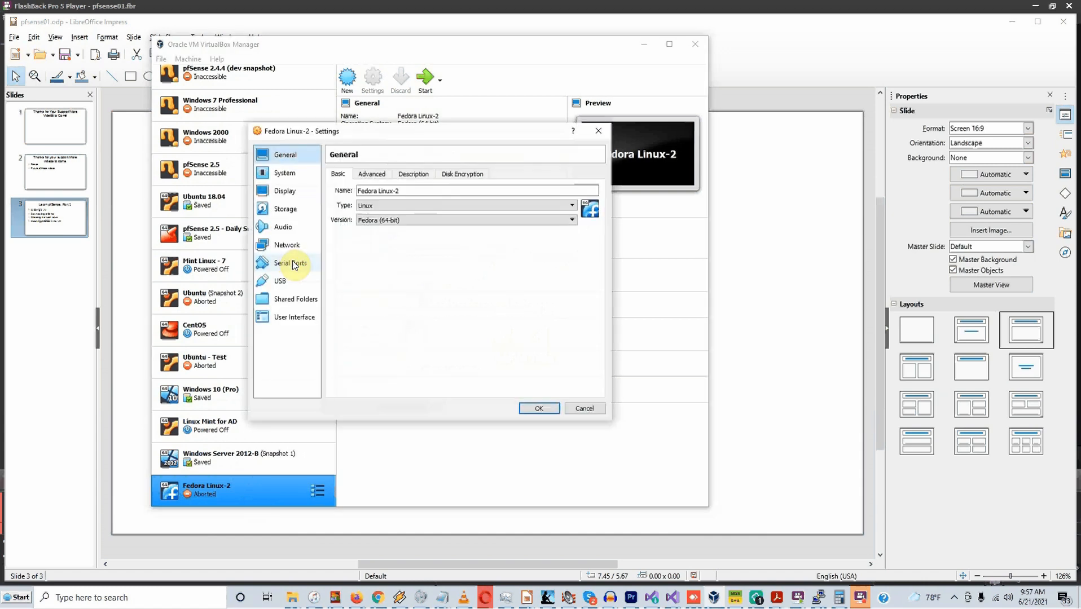
click(285, 247)
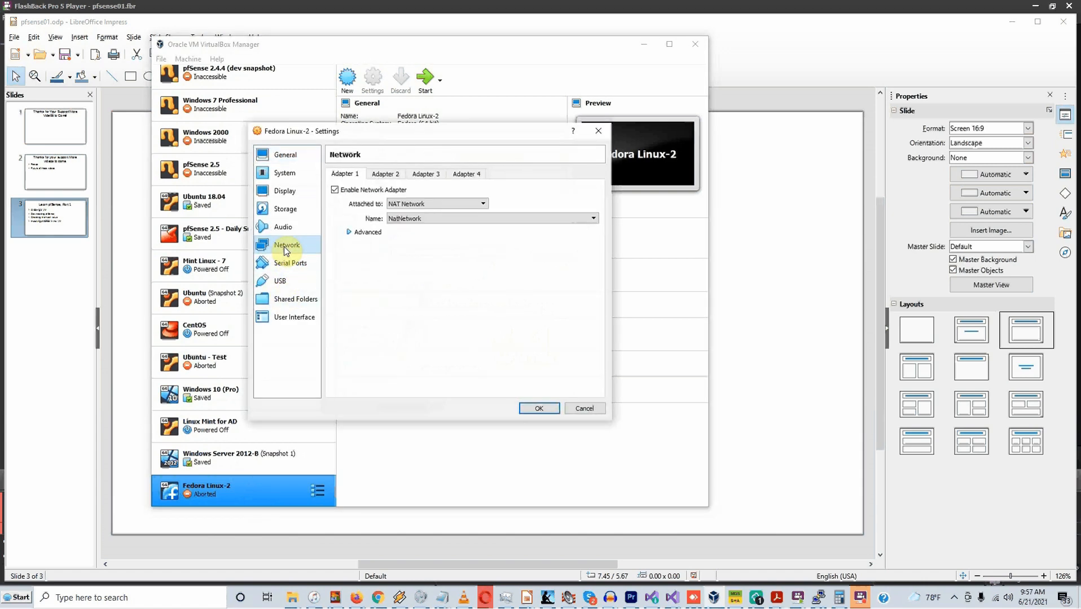
- Try attaching Adapter 1 to NAT, look at the Adapter 2 settings, and discard the changes
click(448, 205)
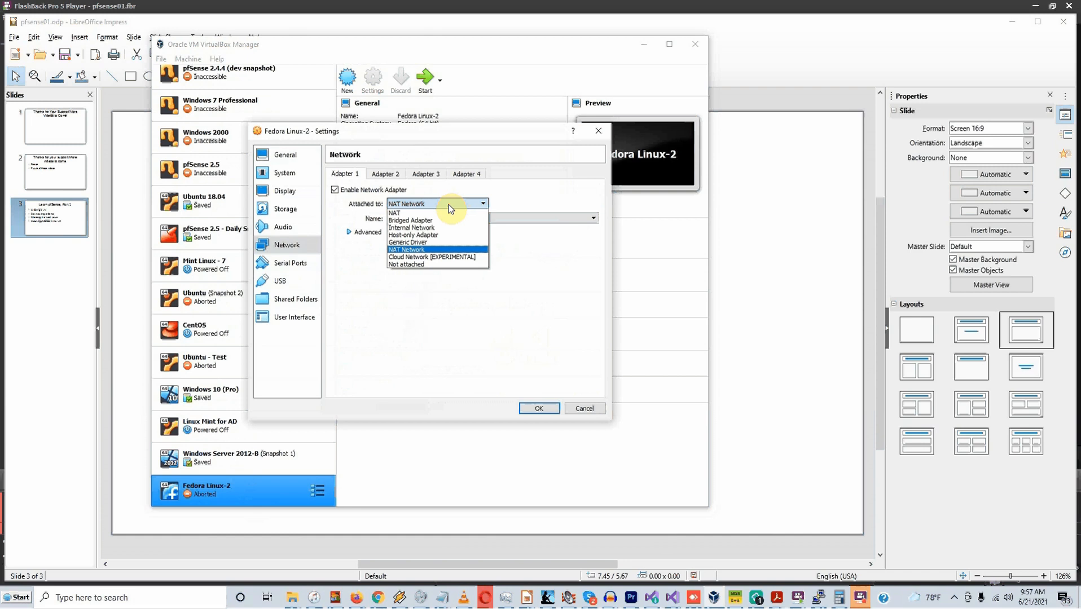
click(417, 215)
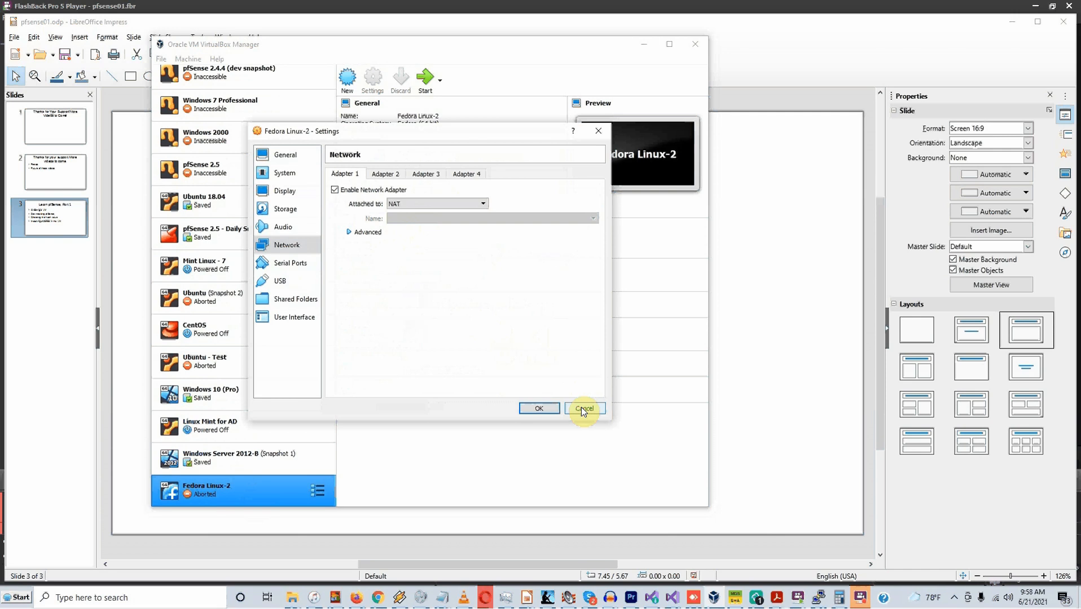
drag(581, 408, 433, 265)
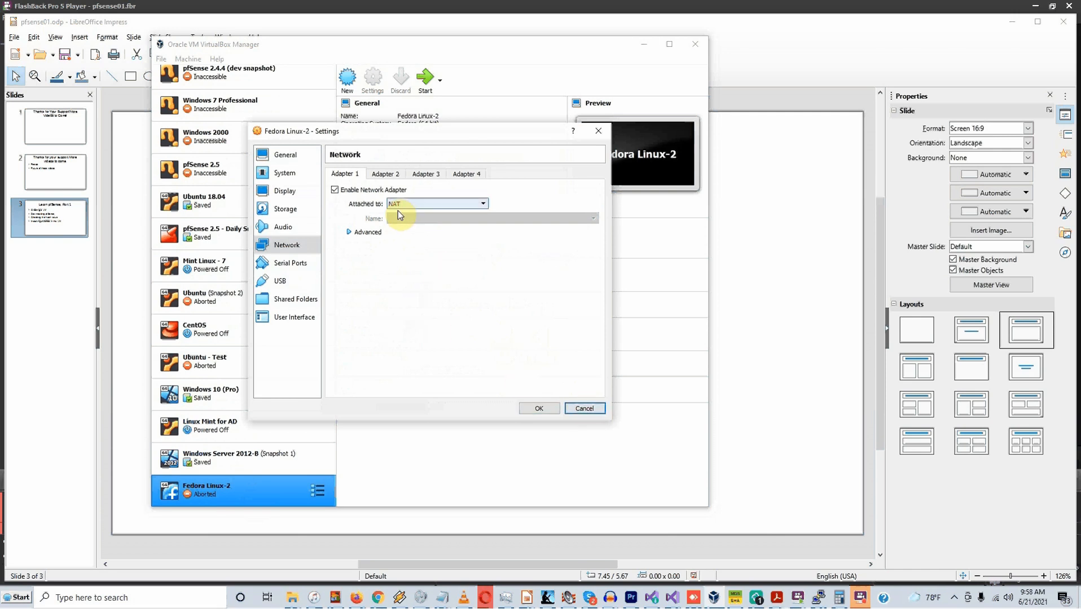
click(386, 173)
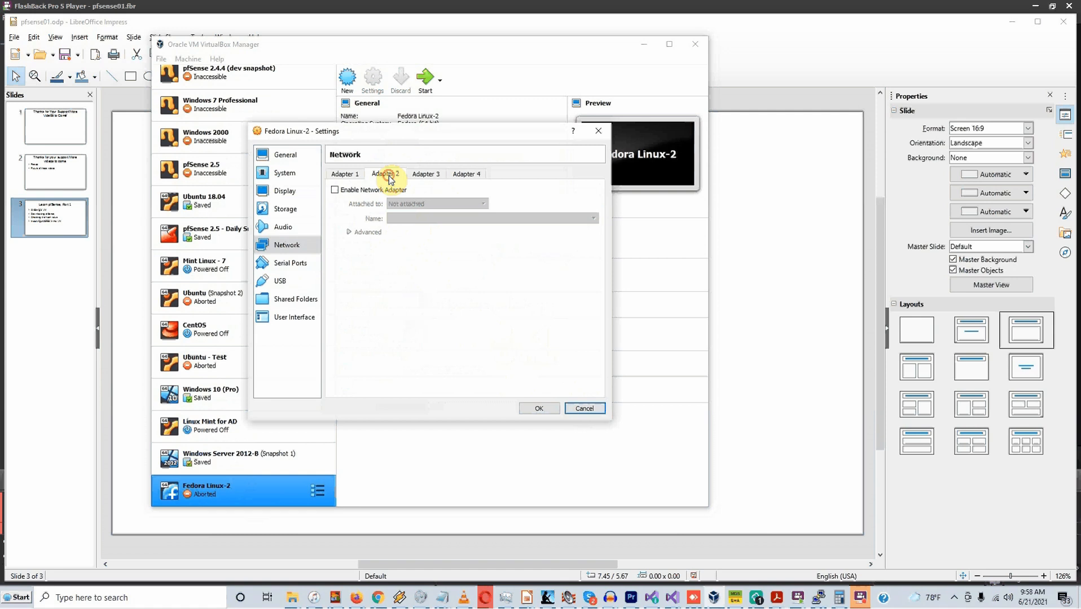
click(355, 176)
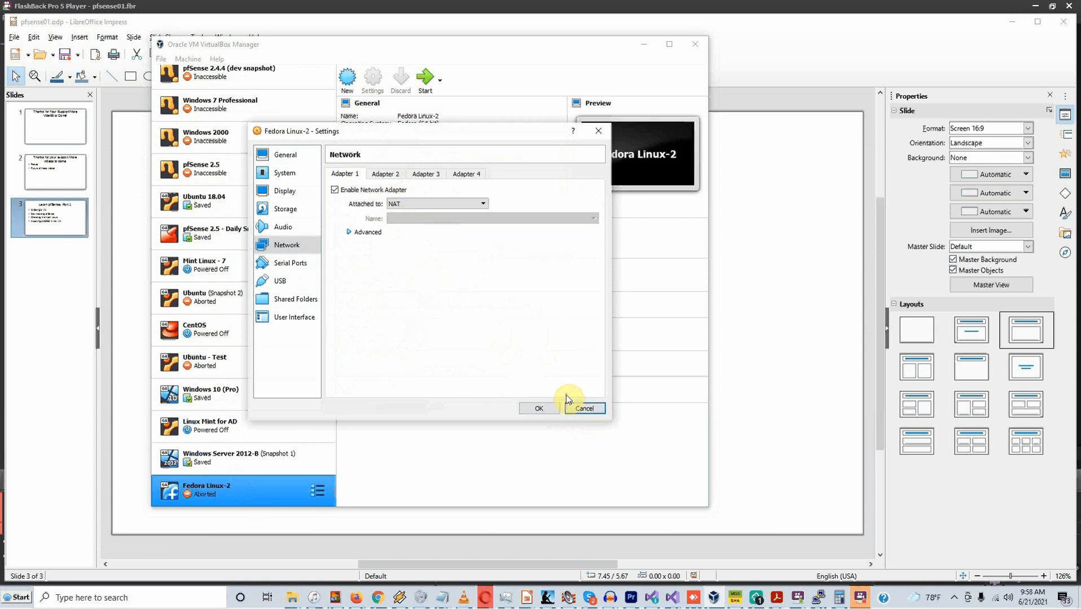
click(594, 409)
- Open the list of NAT networks in the global VirtualBox preferences
scroll(223, 107, up, 5)
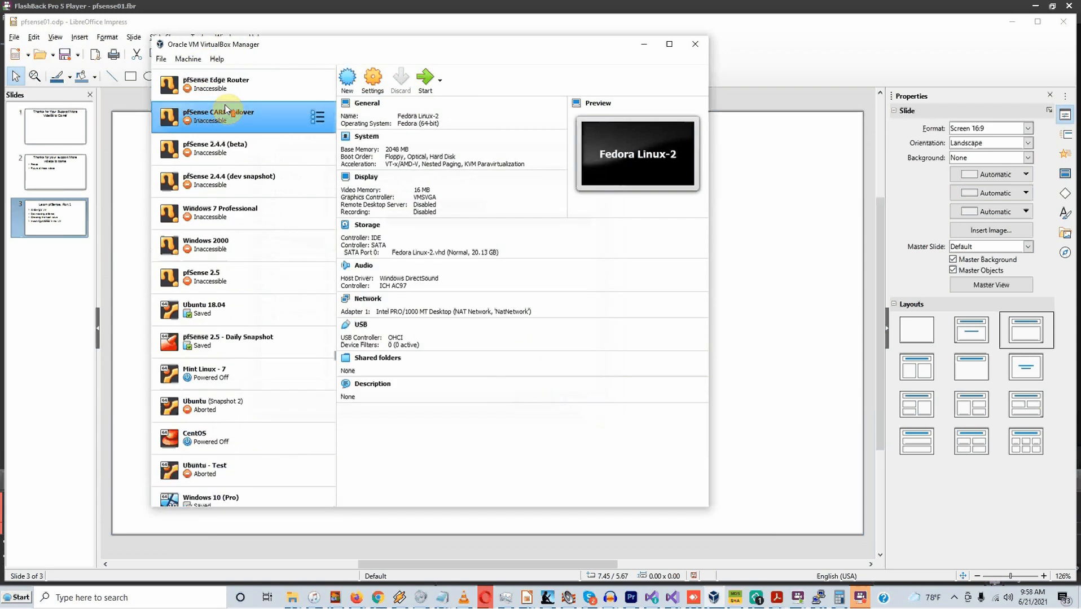
click(161, 59)
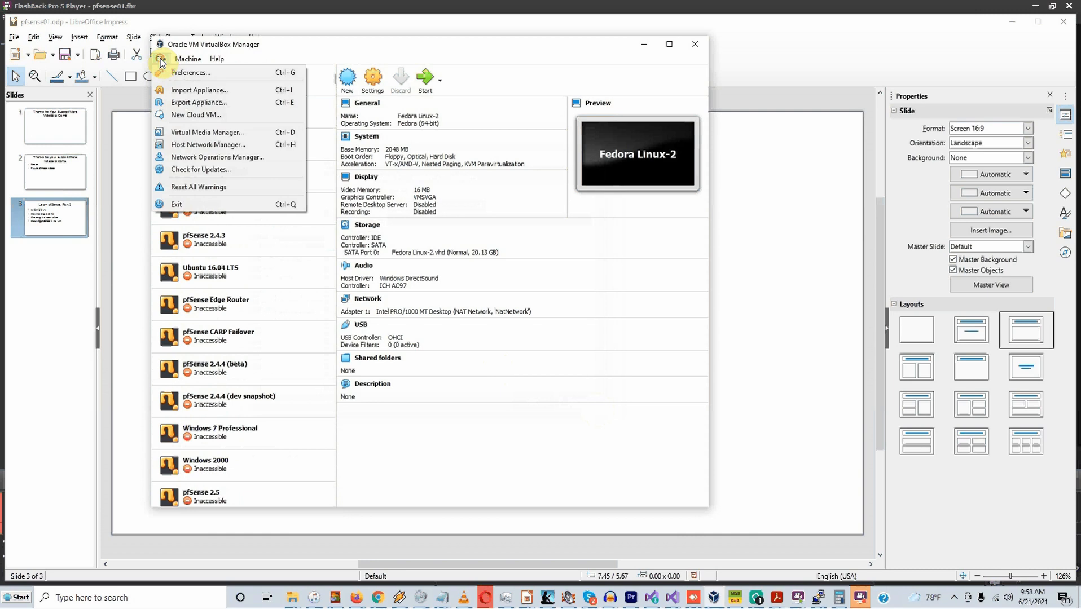
click(186, 72)
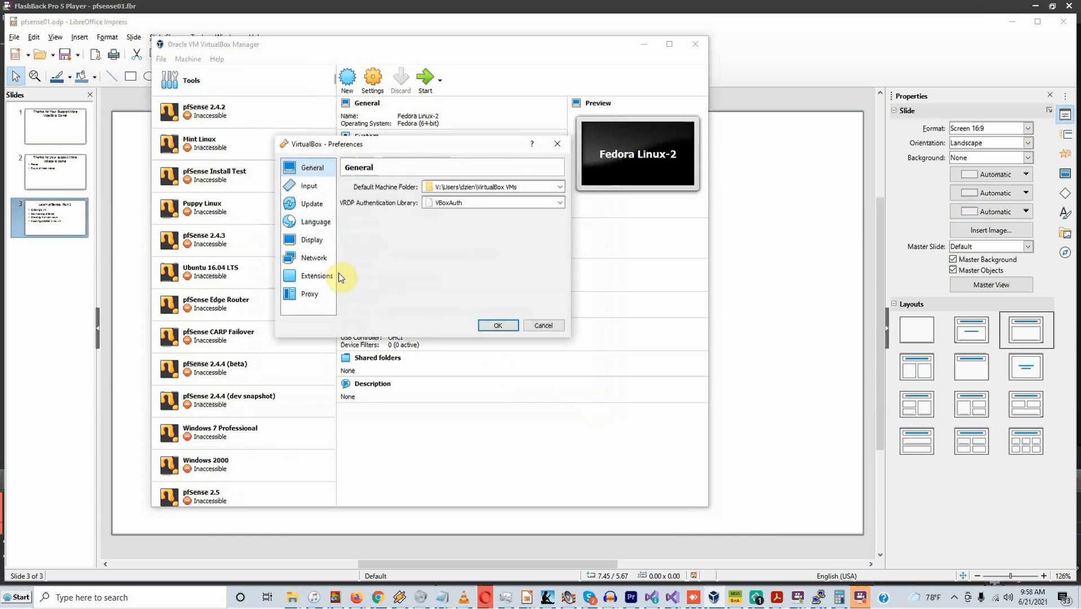
click(311, 263)
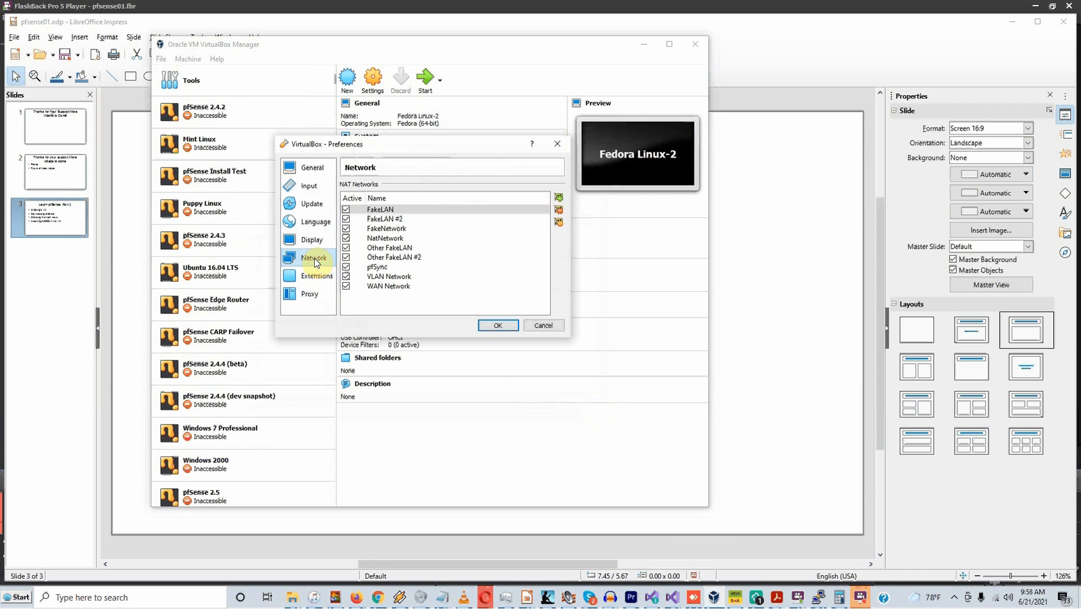
- Examine the name, CIDR and options of the FakeLAN NAT network without changing them
mouse_move(404, 207)
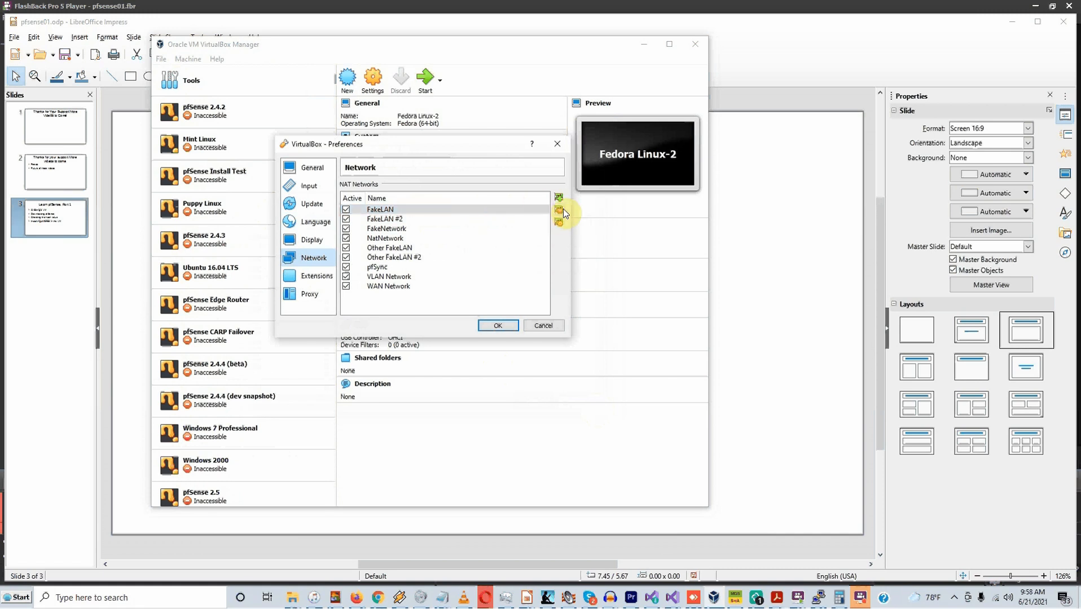
double_click(471, 210)
click(457, 225)
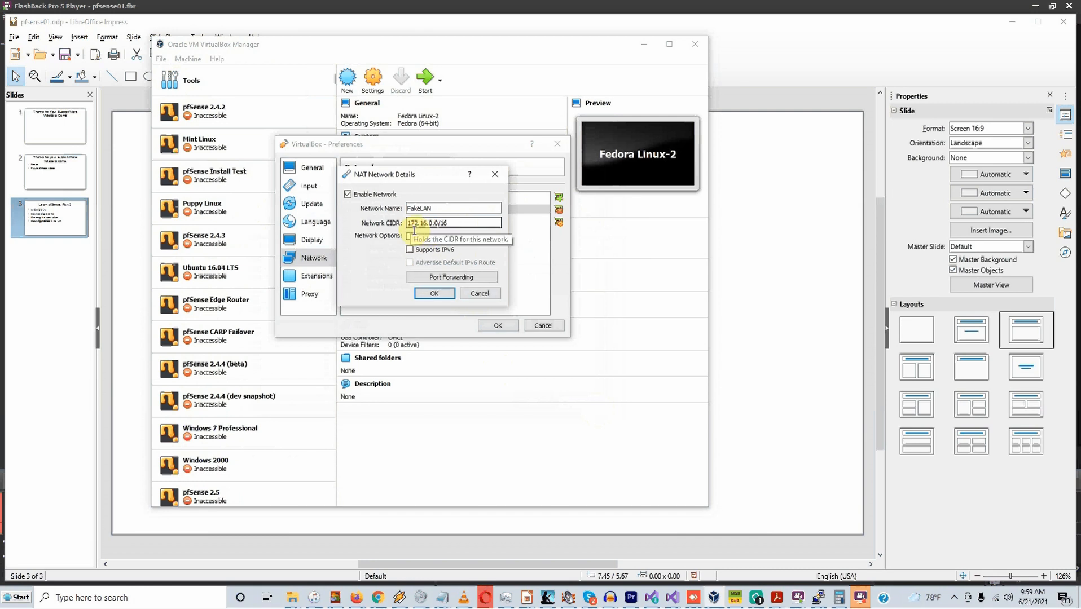
click(479, 295)
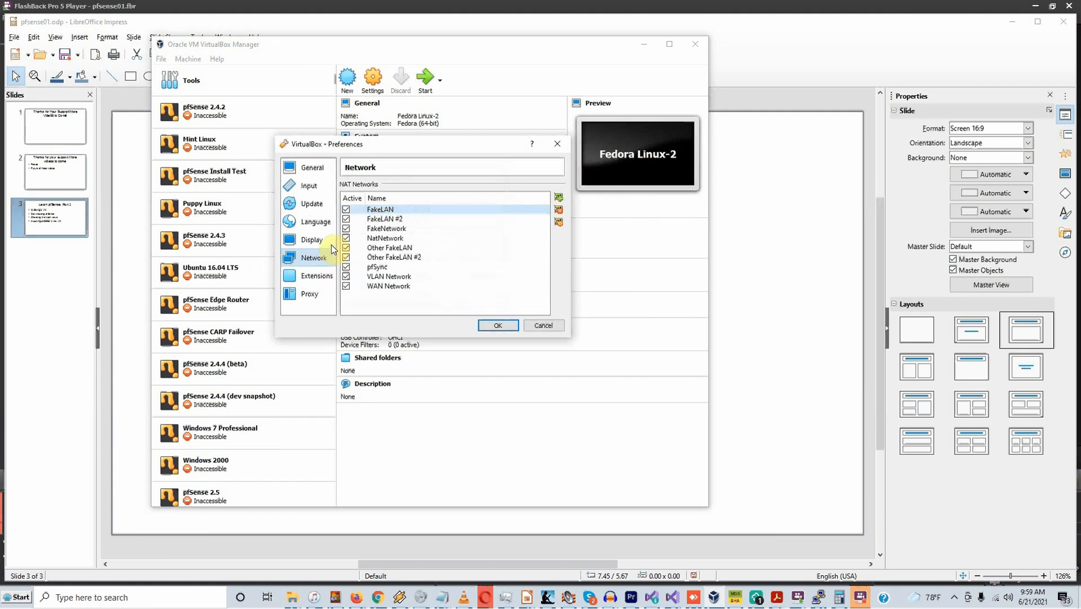
- Add a NAT network named DMZ with the network CIDR 172.17.0.0/16 and save the preferences
click(559, 200)
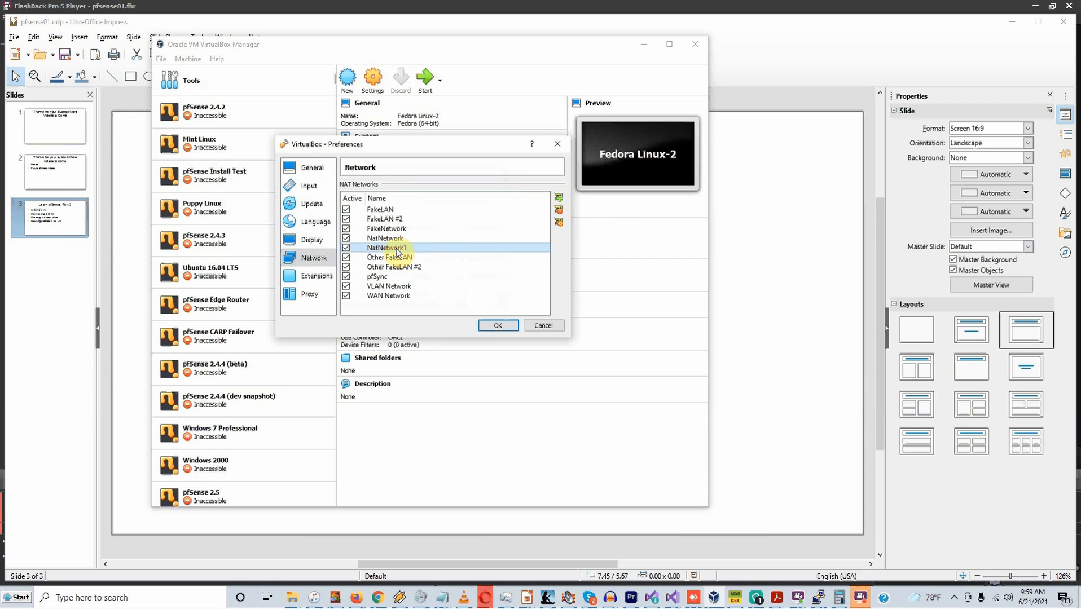
right_click(398, 238)
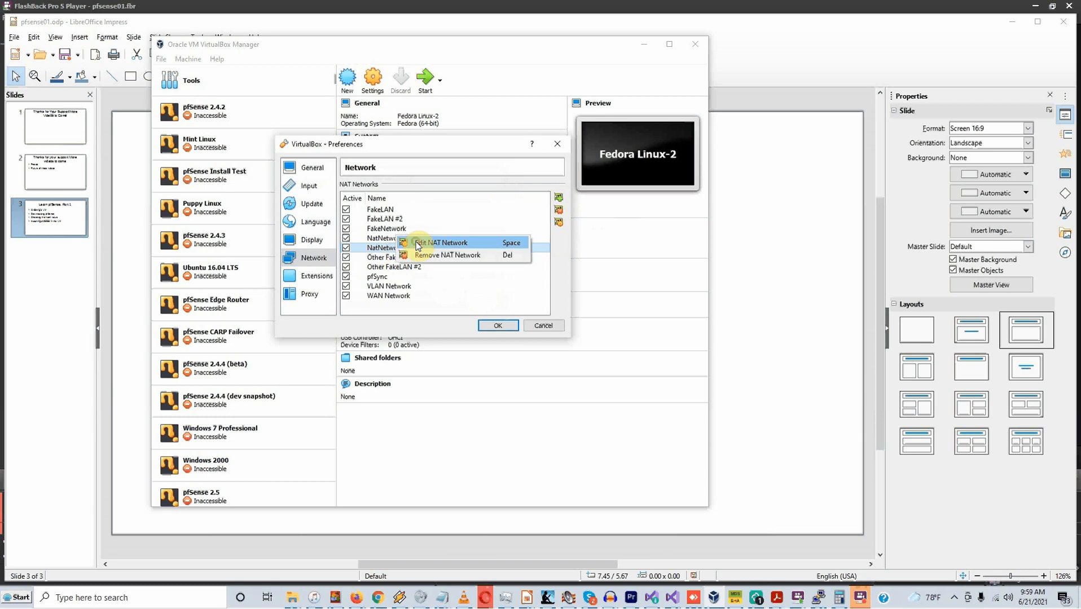
click(417, 243)
double_click(448, 209)
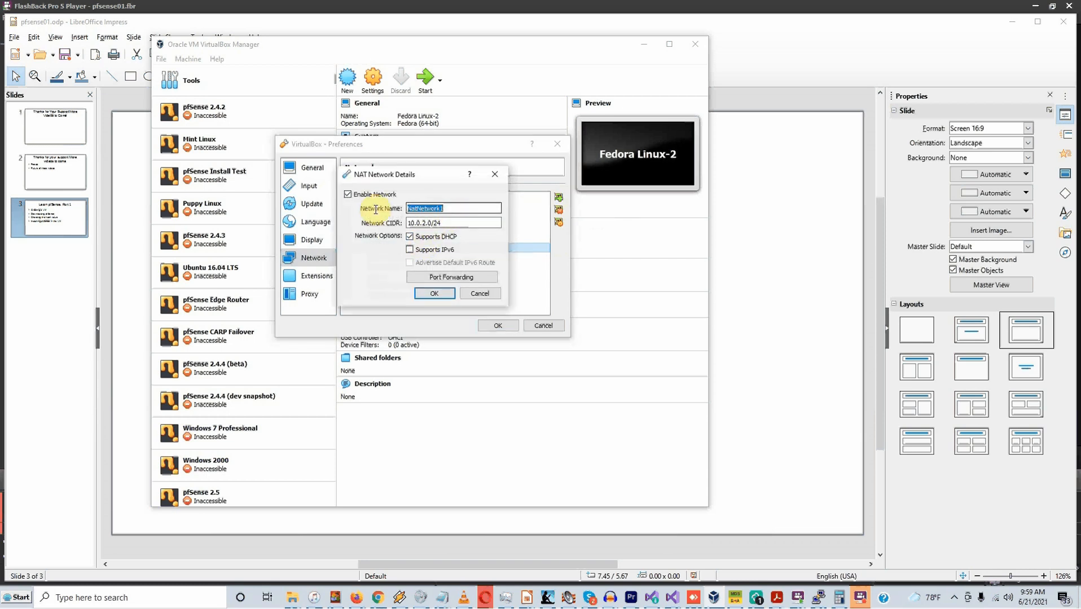
key(BackSpace)
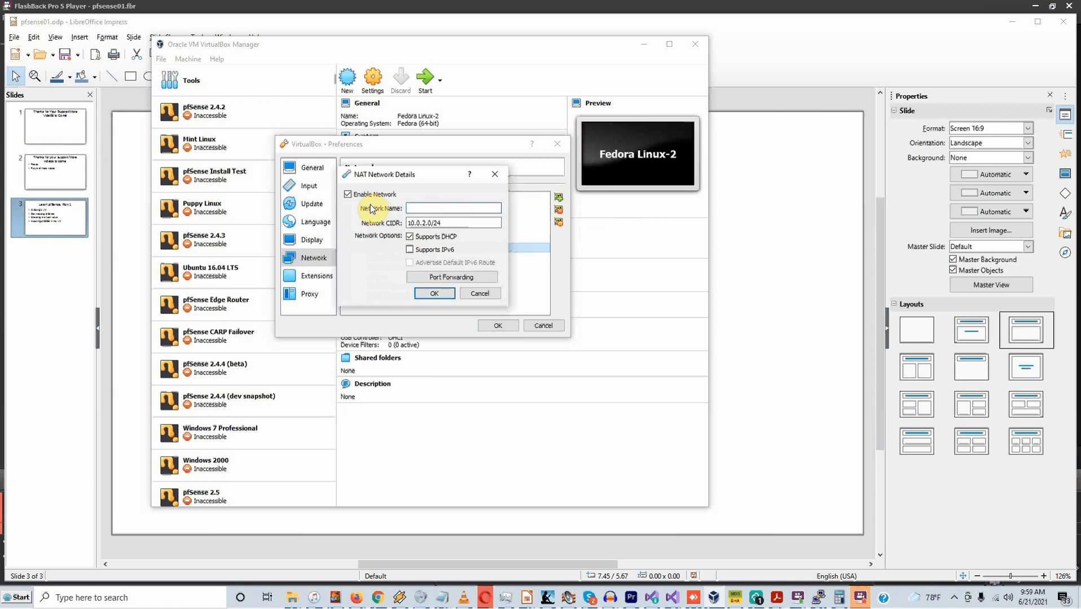
text(DMZ)
key(Tab)
key(BackSpace)
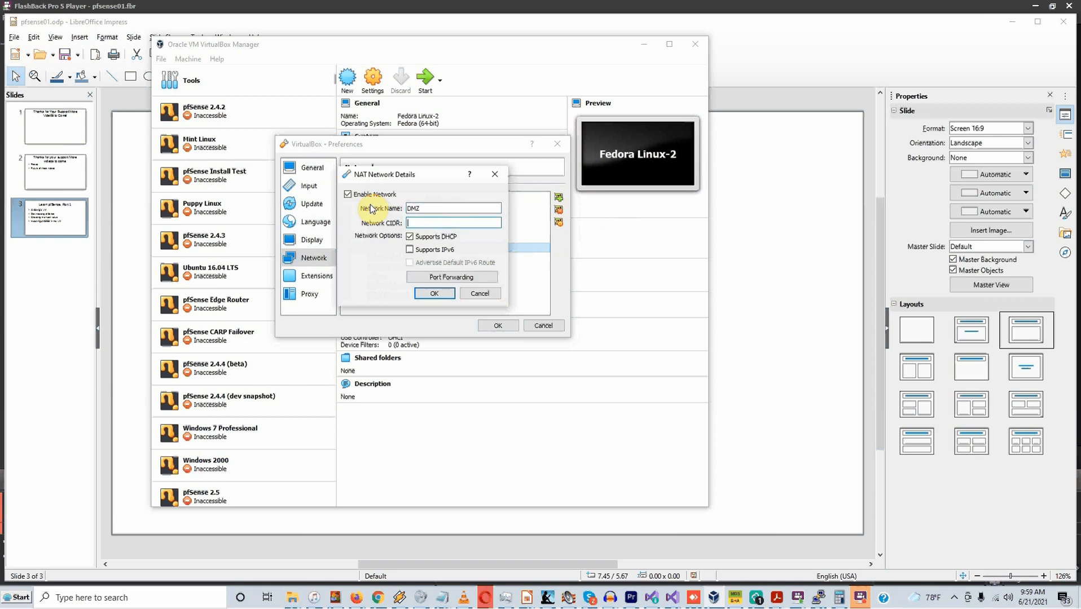
text(172.17.0.0/16)
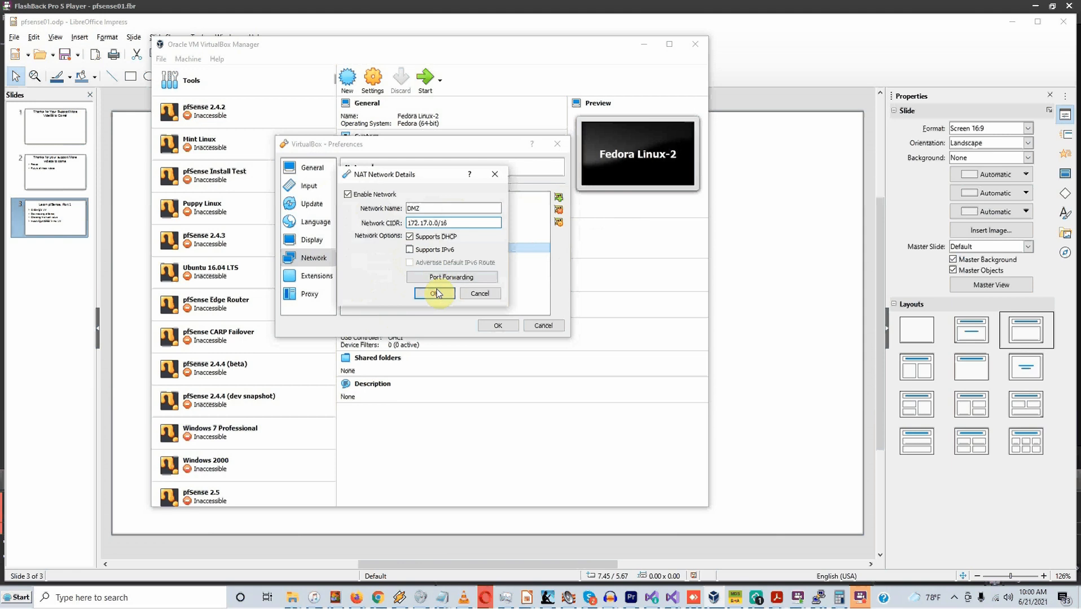
click(435, 294)
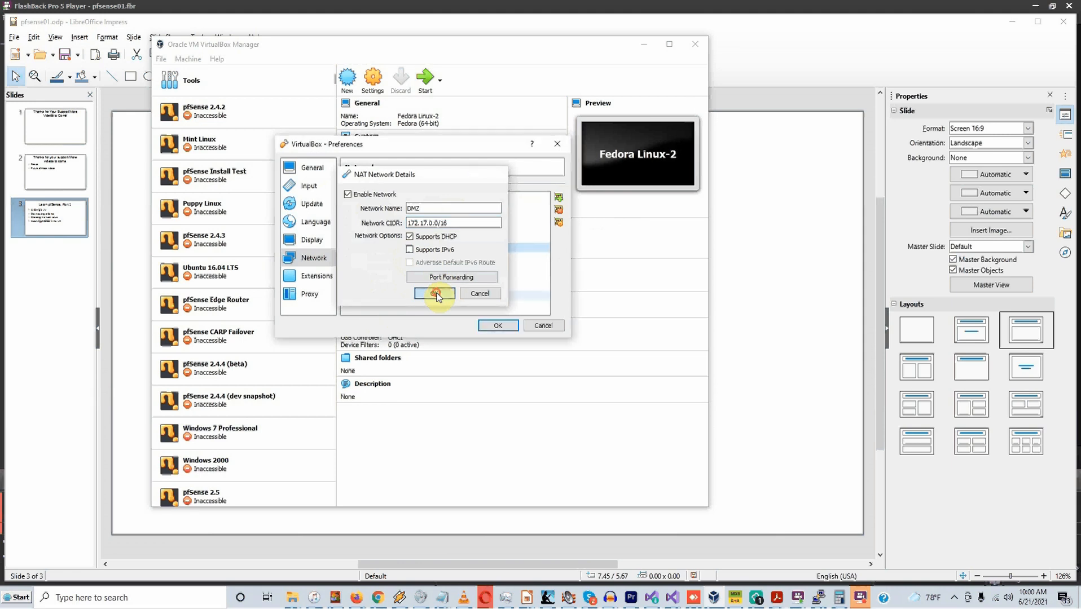
click(498, 326)
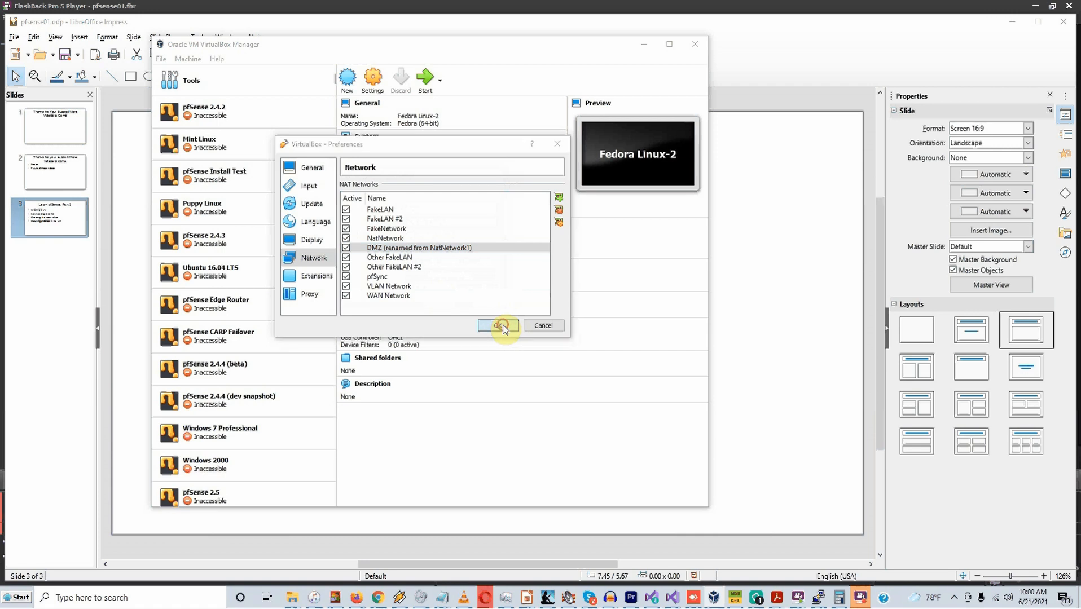
- Check the NAT network list in the global preferences for the new DMZ network, and close the preferences
click(160, 58)
click(166, 75)
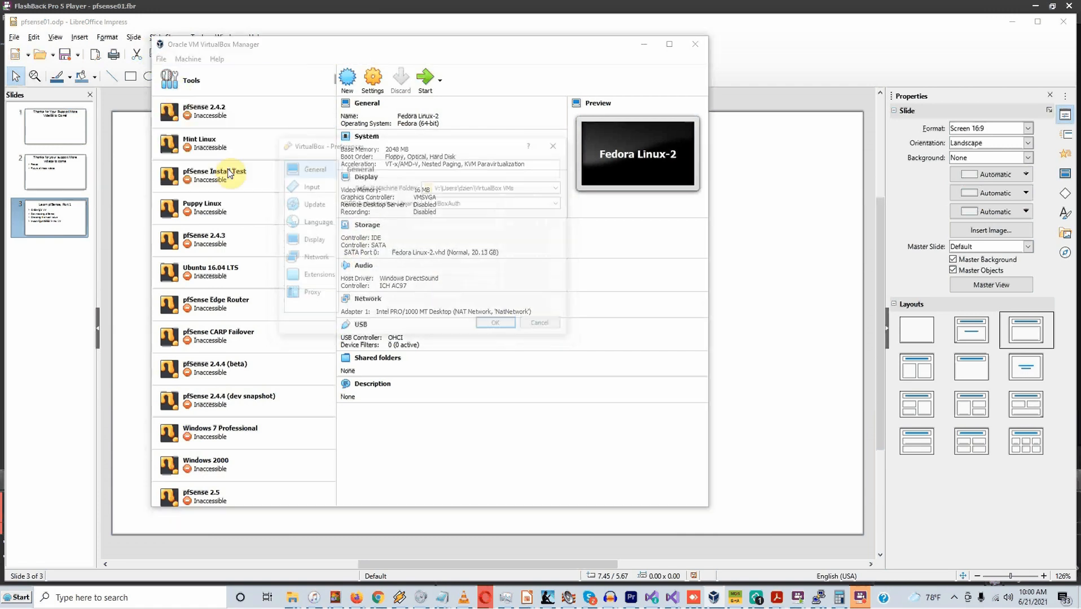
click(308, 260)
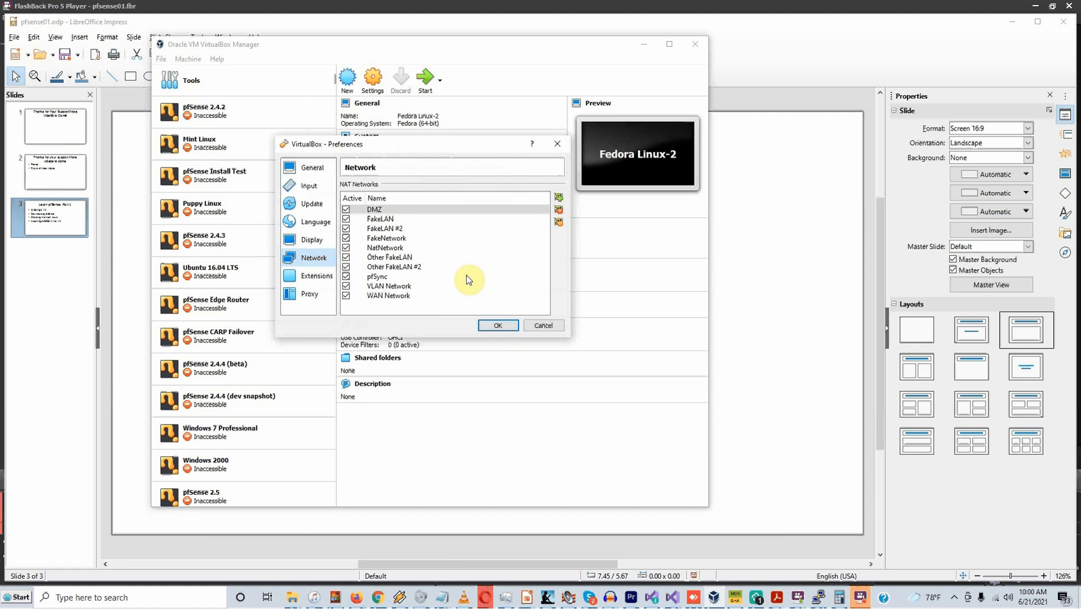
click(498, 326)
- Start creating a new virtual machine and name it "pfSense - Latest version"
scroll(267, 423, down, 5)
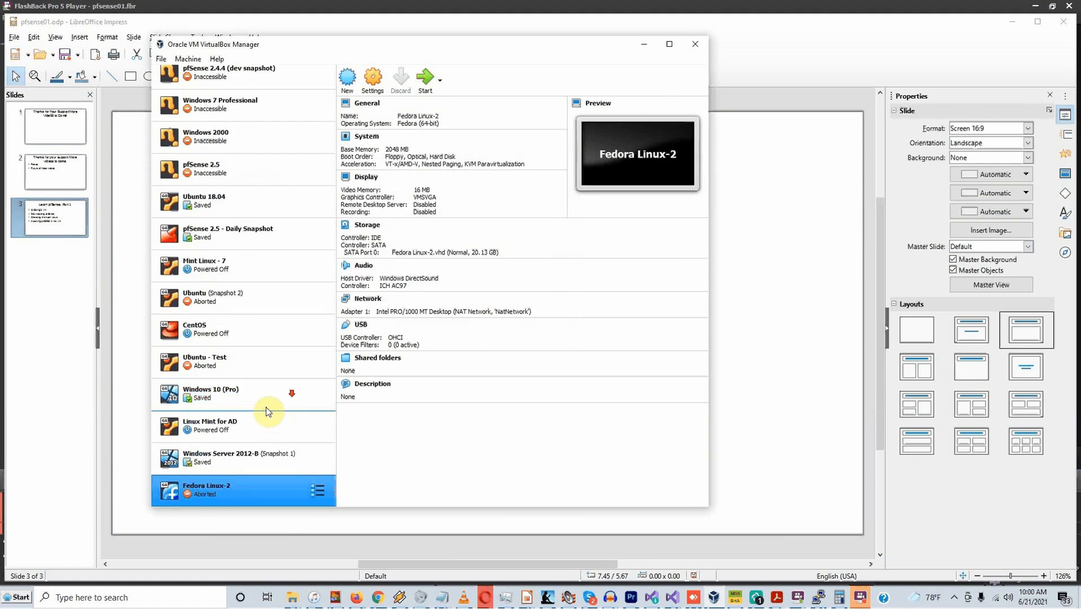
click(162, 59)
click(162, 57)
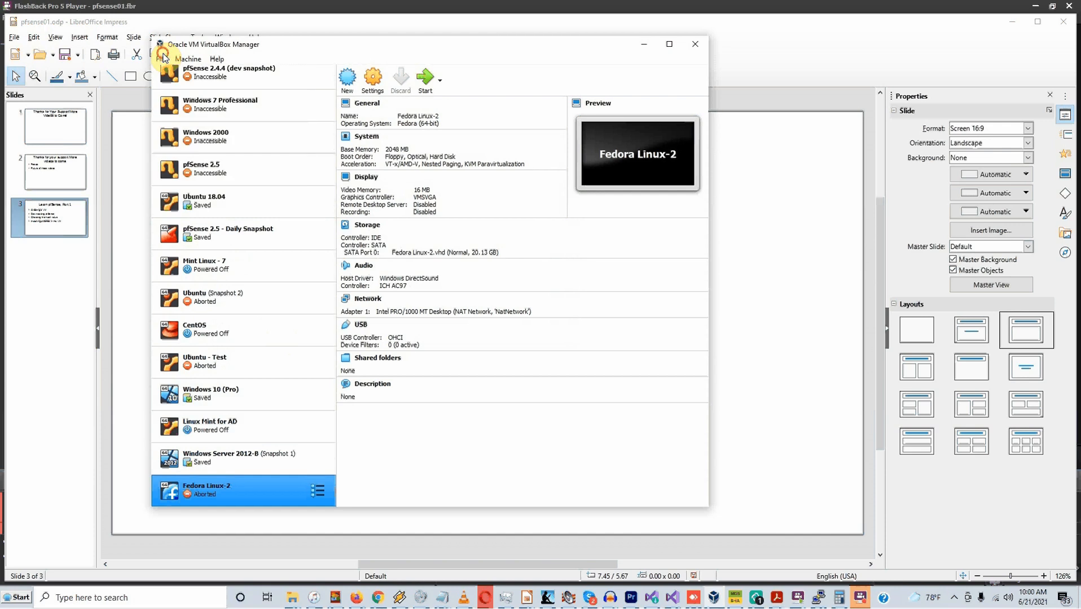
click(350, 81)
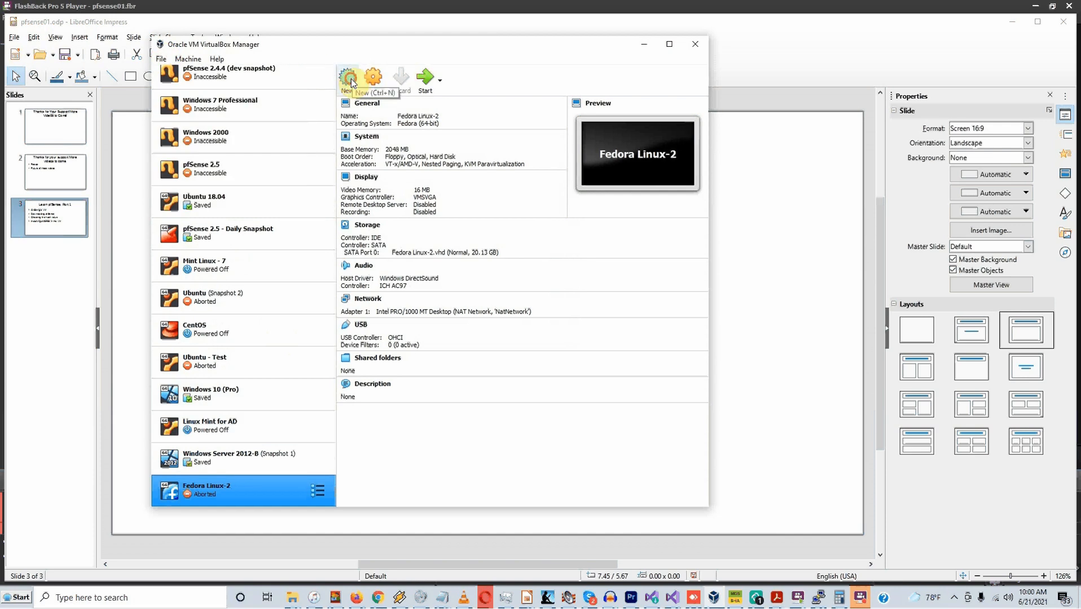
click(412, 283)
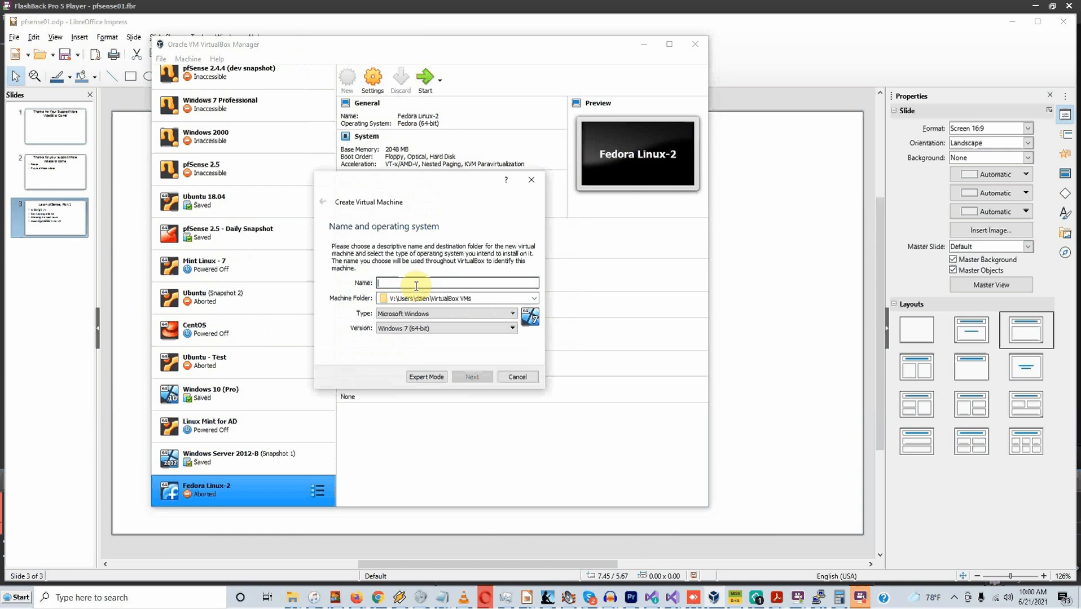
text(pfSense =)
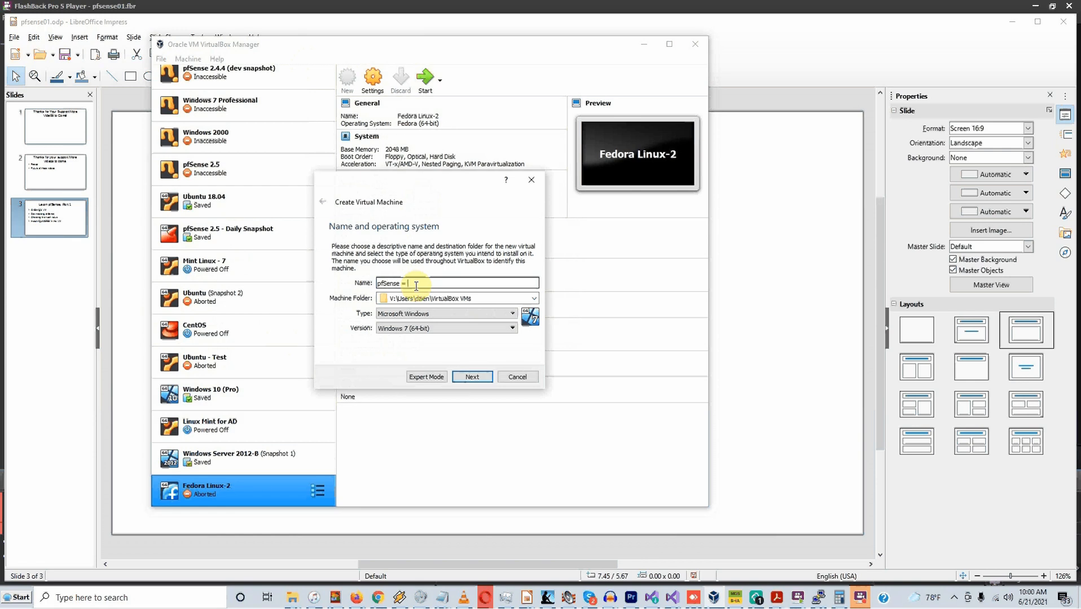
text( Latest version)
- Set the new machine's operating system type to BSD and its version to FreeBSD (64-bit)
click(511, 313)
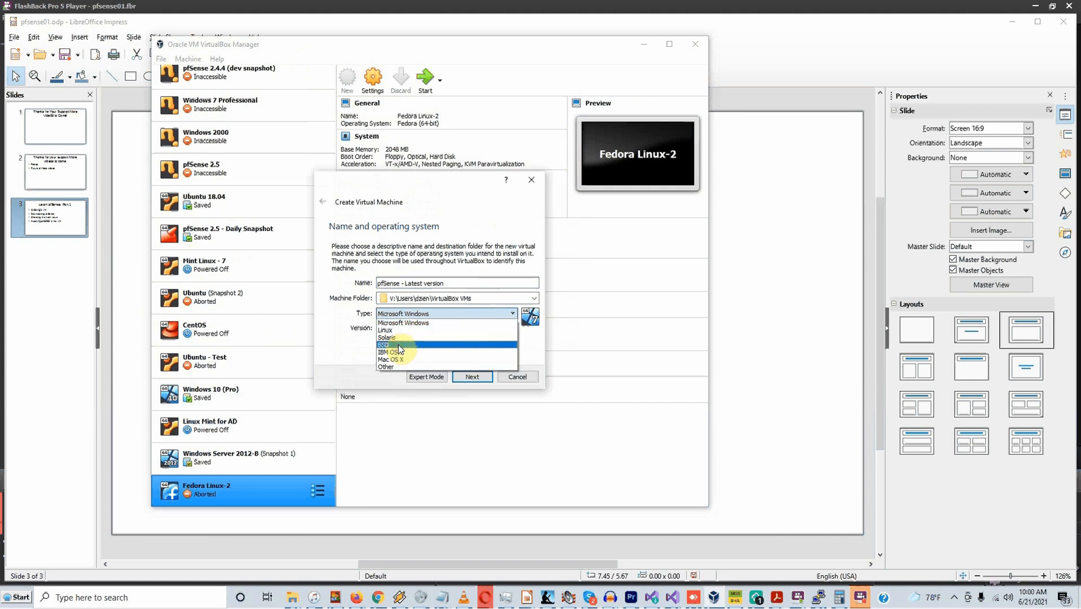
click(398, 345)
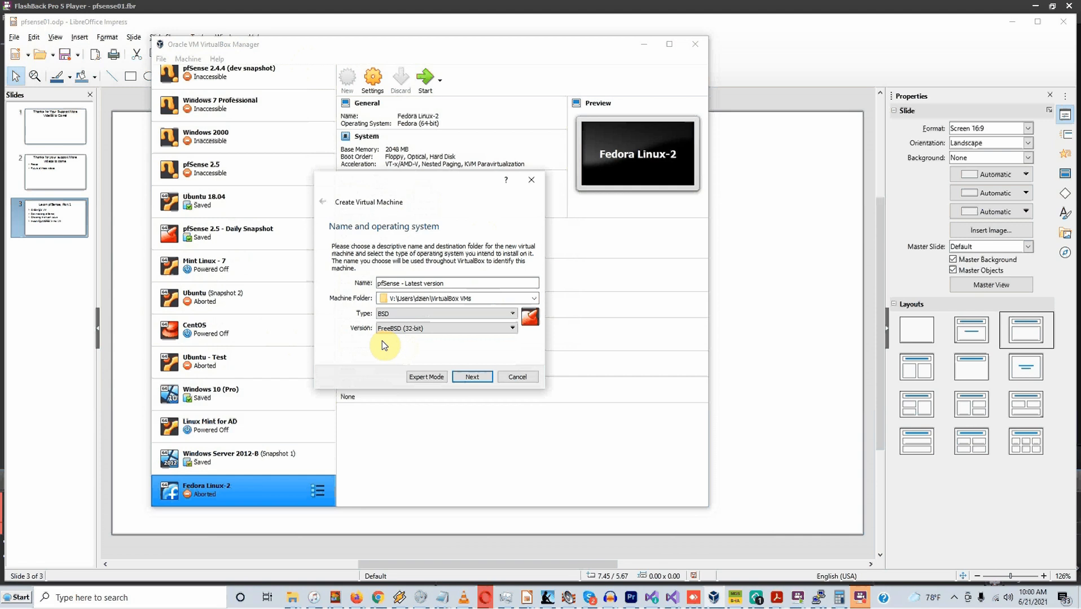
click(428, 328)
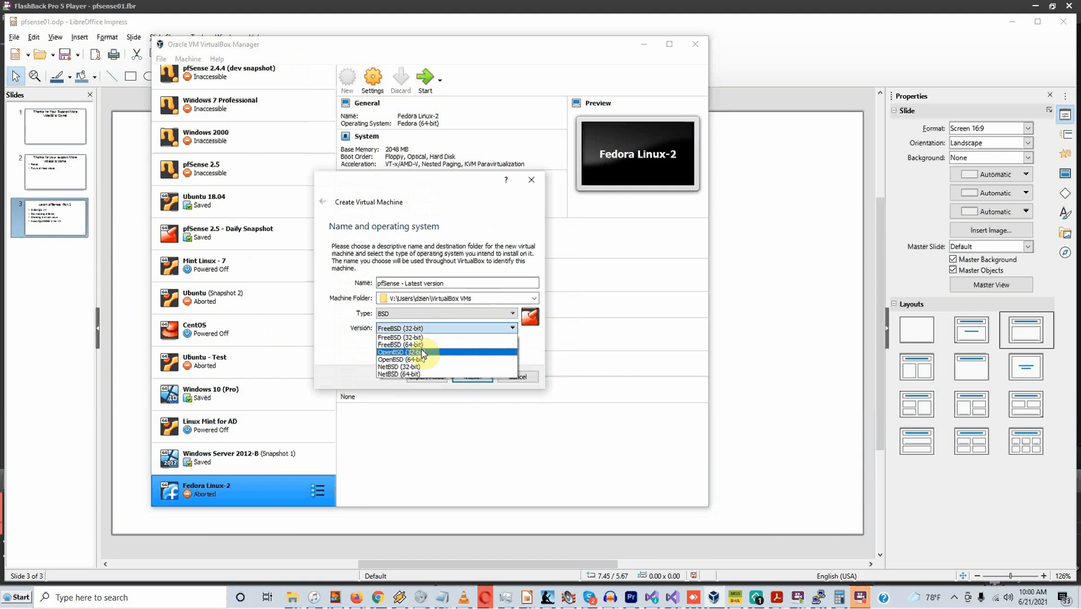
click(422, 344)
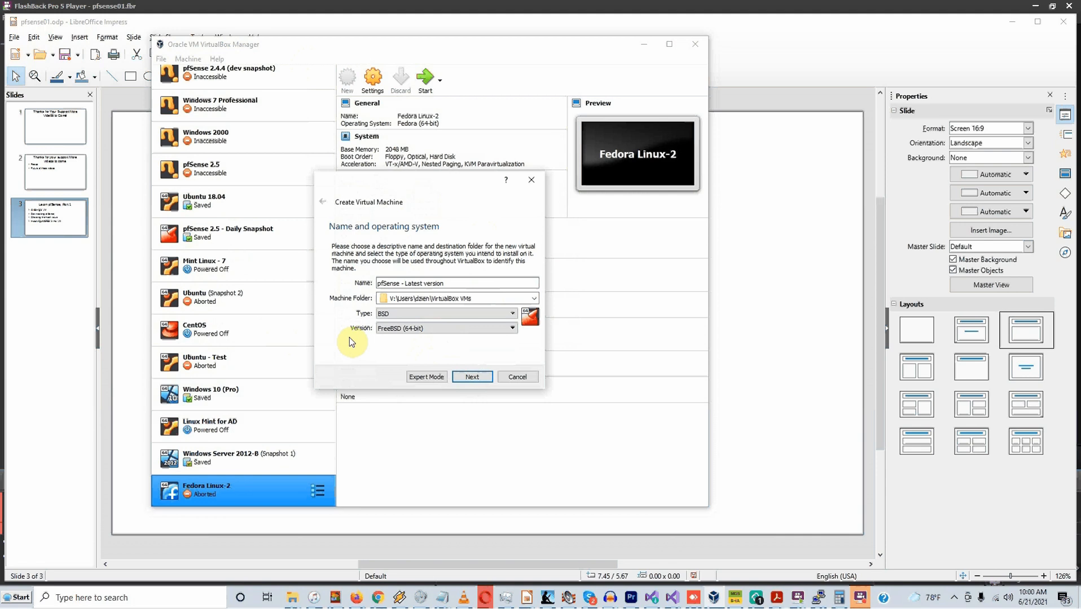
- Accept the new machine's name and operating system, and set its memory size to 2048 MB
click(472, 377)
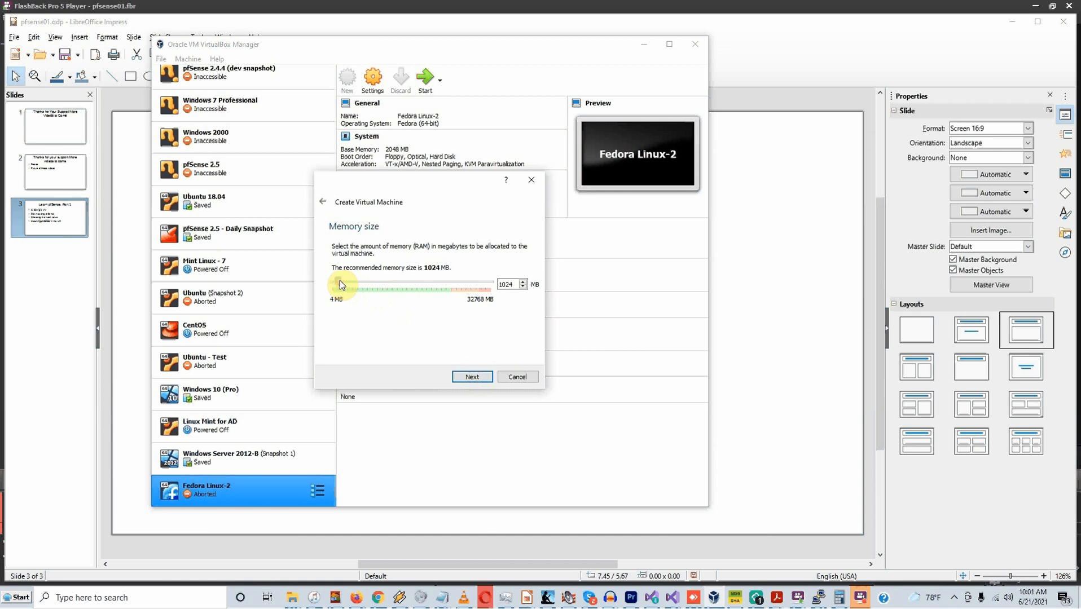
drag(340, 283, 343, 284)
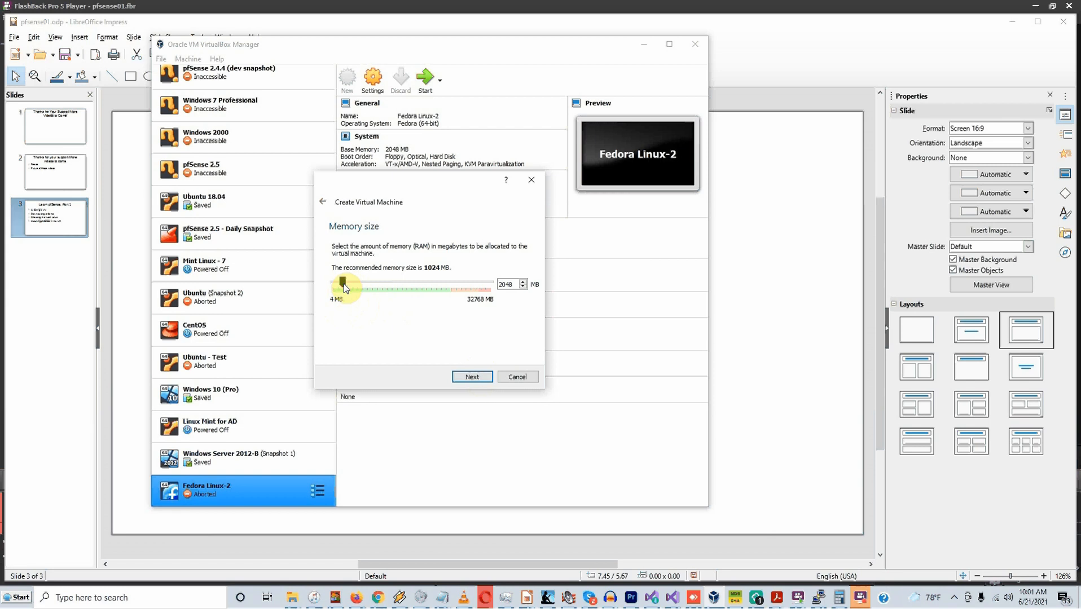
click(473, 377)
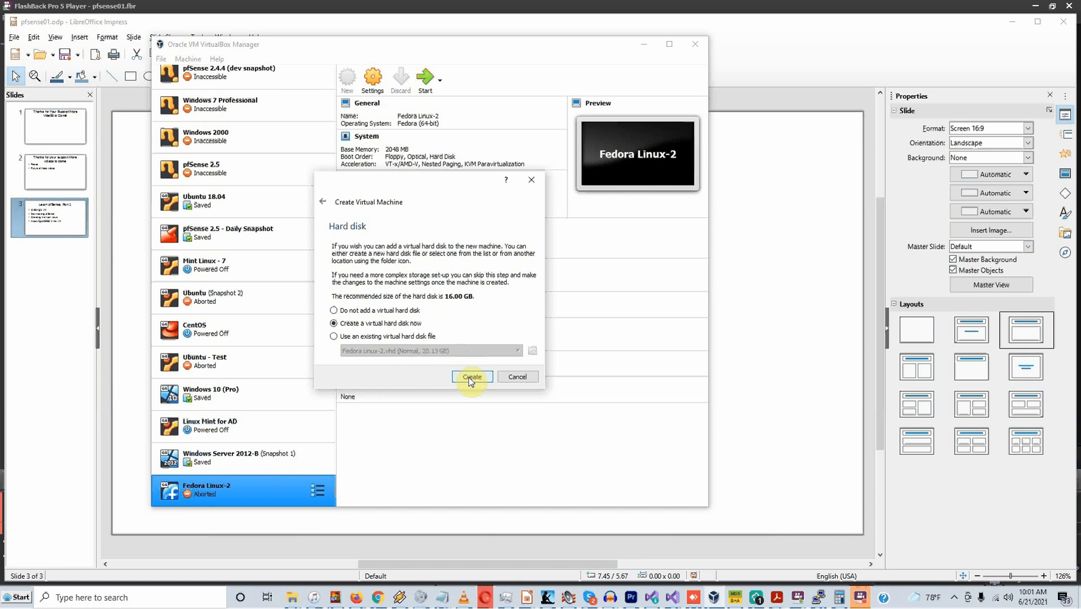
- Choose to create a virtual hard disk now and use VHD (Virtual Hard Disk) as its file type
click(409, 380)
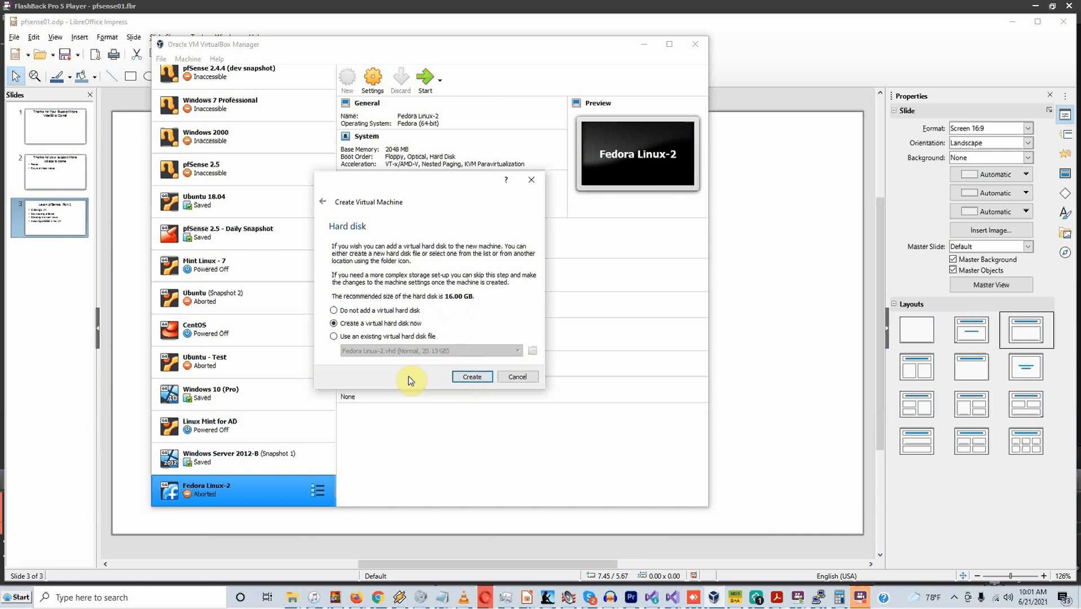
click(466, 378)
click(467, 378)
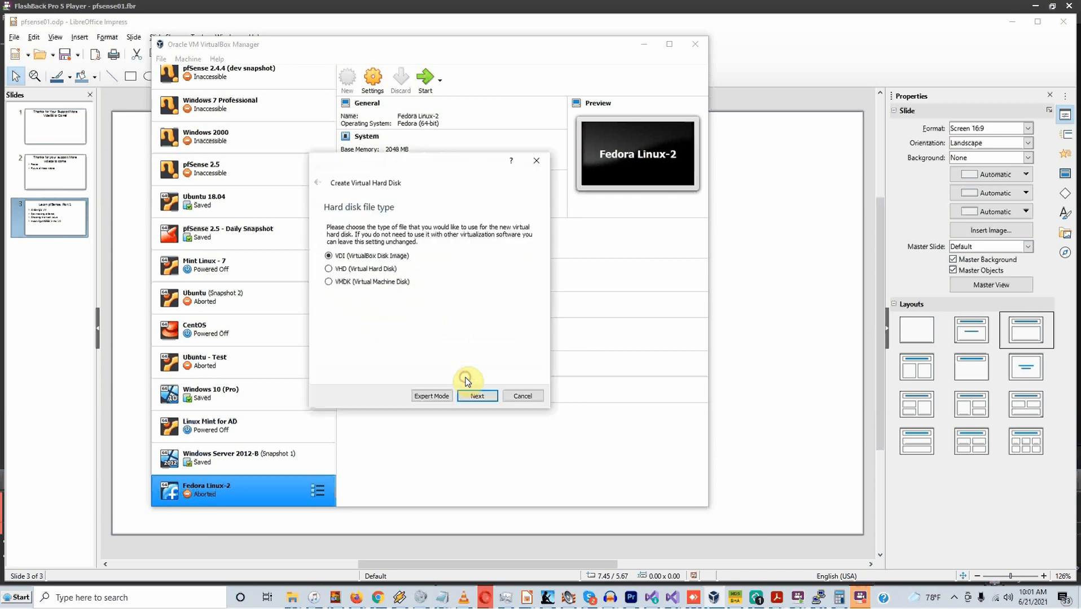
click(329, 270)
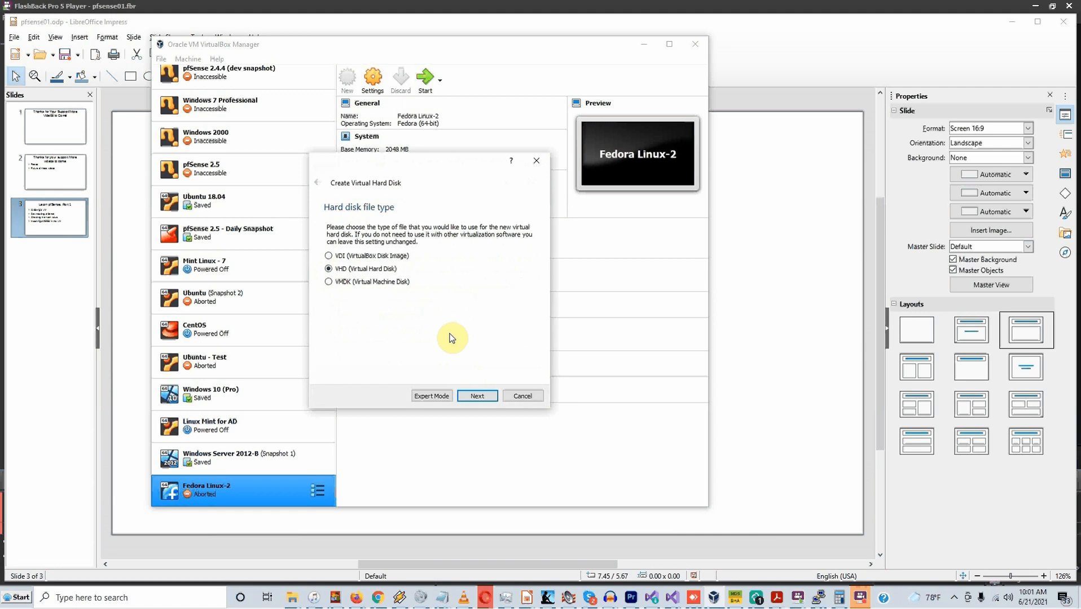
click(477, 397)
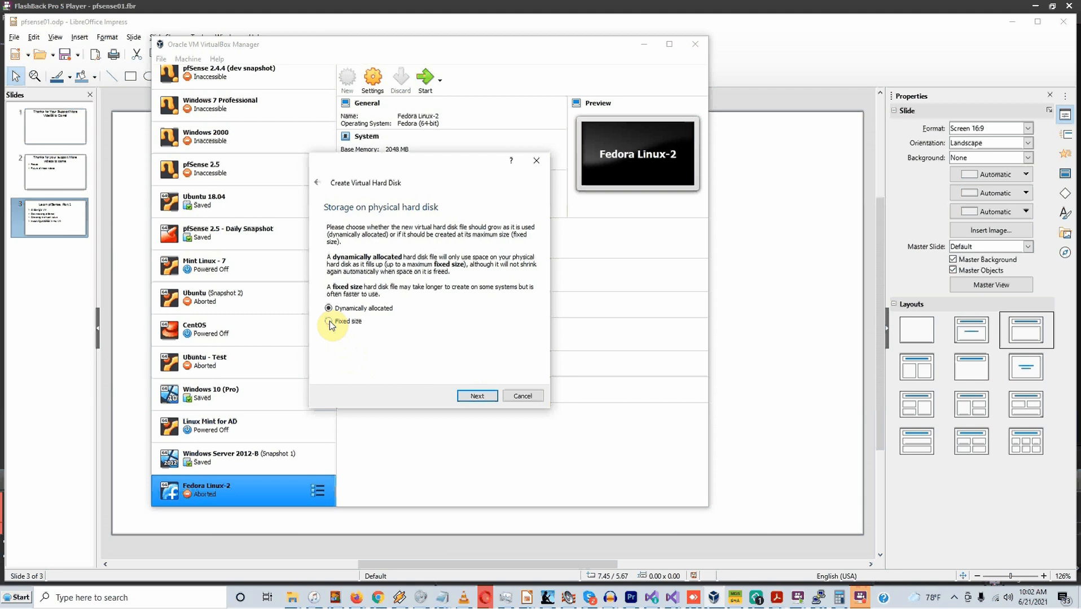
- Make the virtual hard disk fixed size at 20.13 GB and start creating it
click(330, 321)
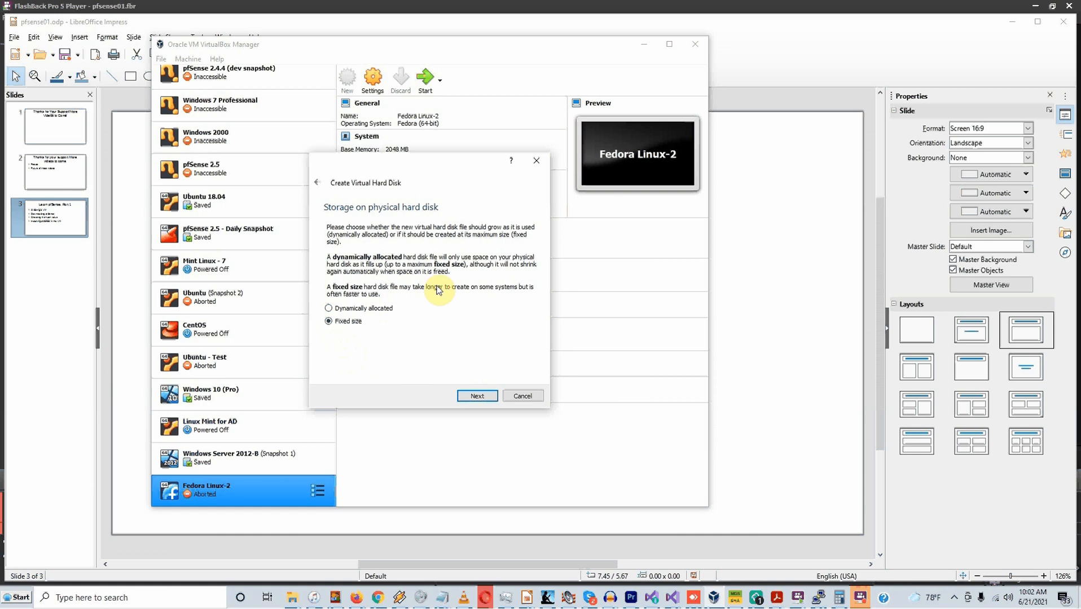
click(475, 396)
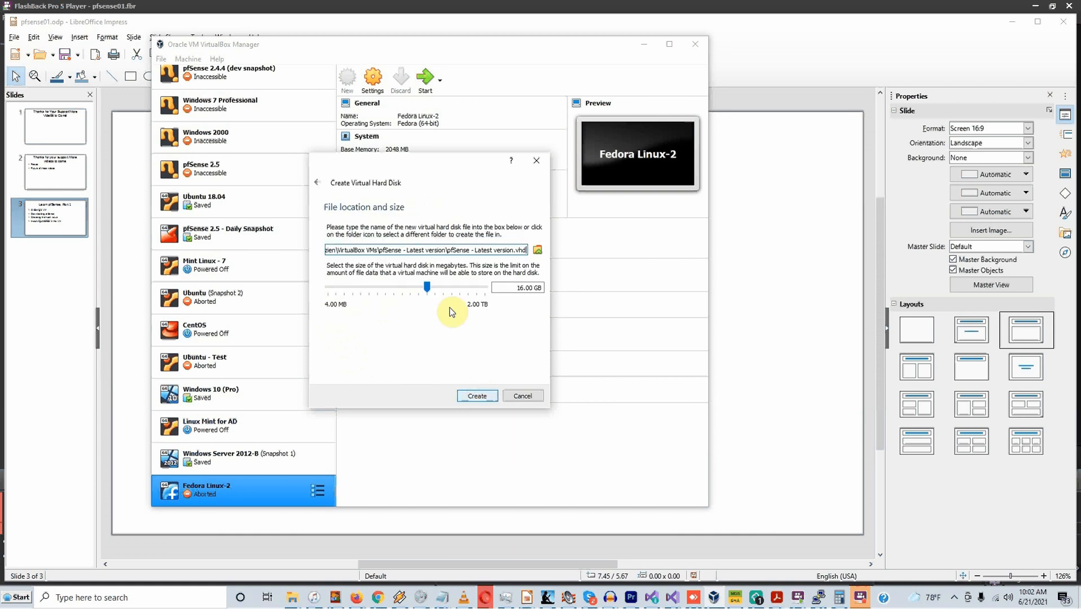
drag(430, 288, 433, 291)
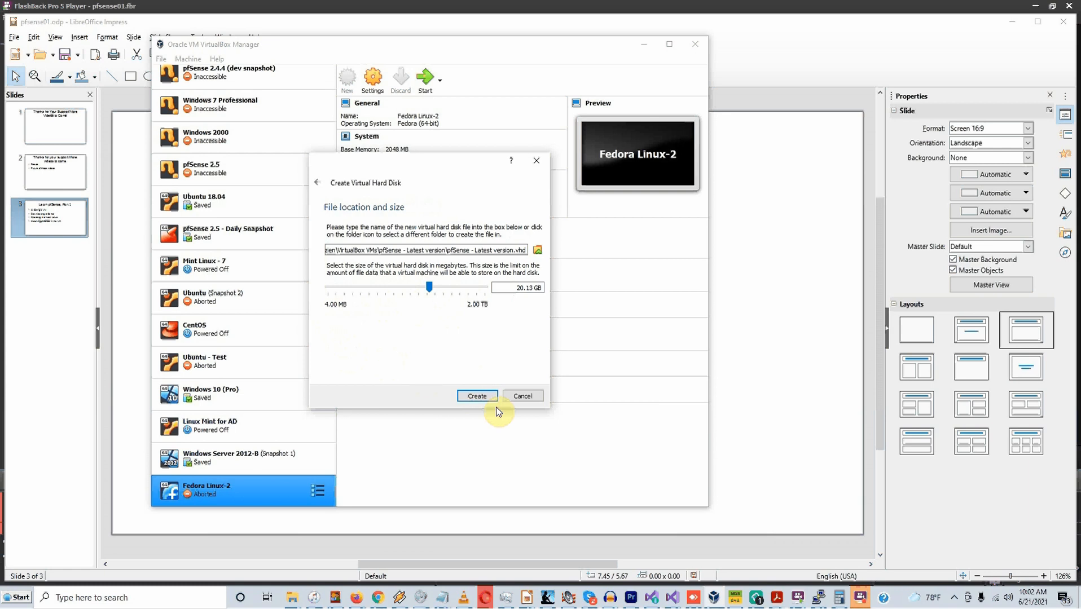
click(473, 396)
click(473, 396)
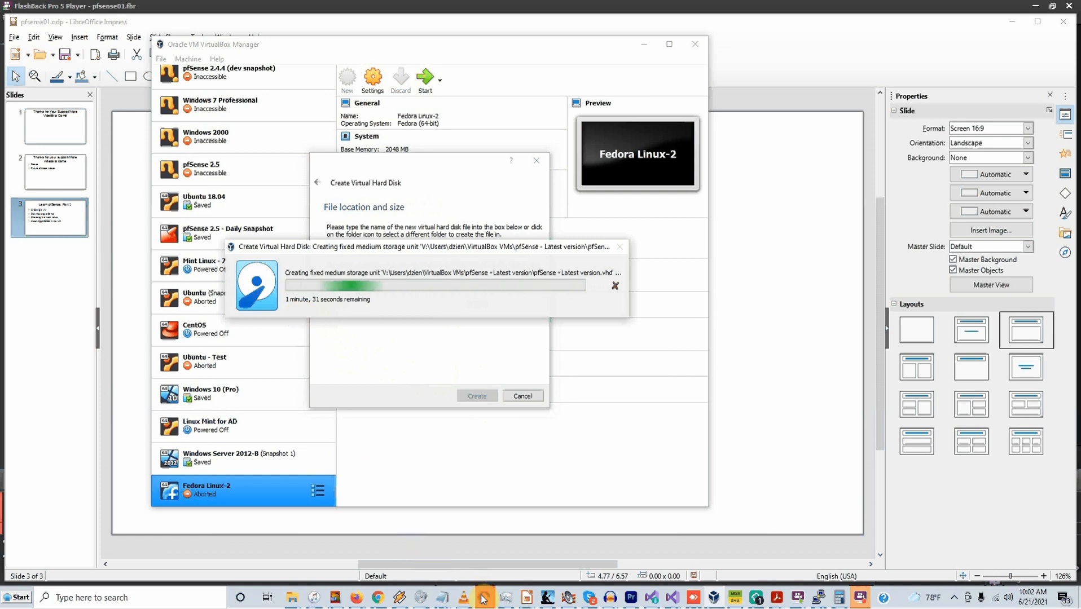
- Switch to the pfSense website in Opera, open its Download page and look through the download options
mouse_move(482, 598)
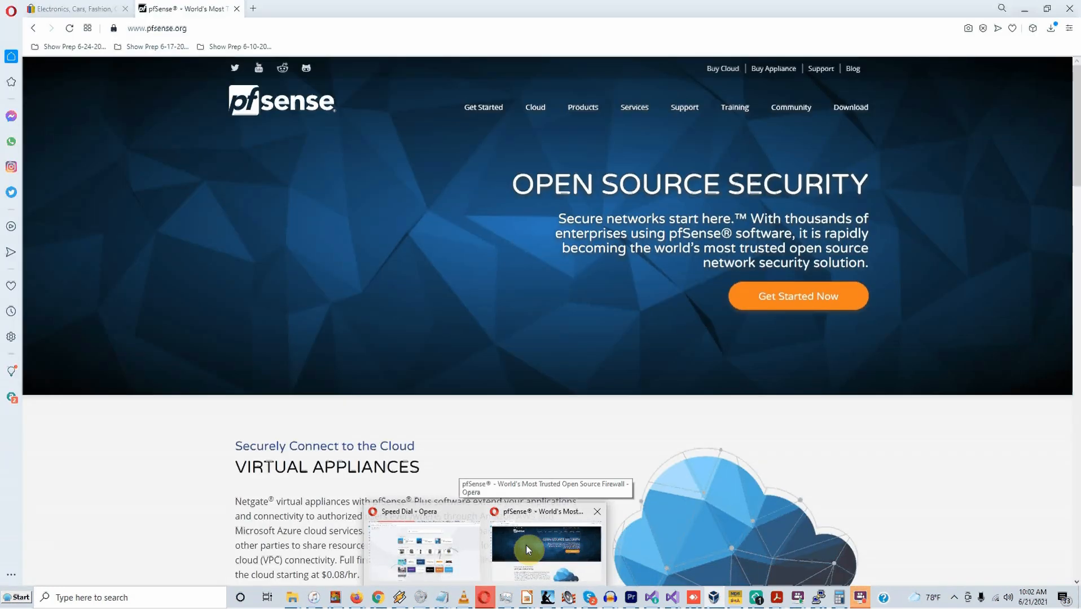
click(526, 545)
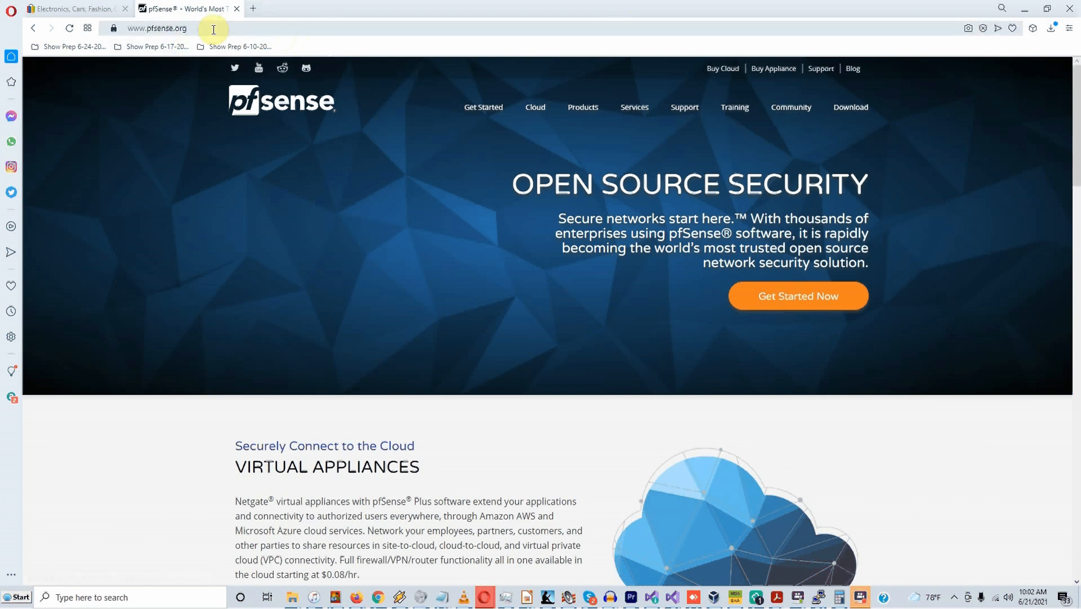
click(855, 116)
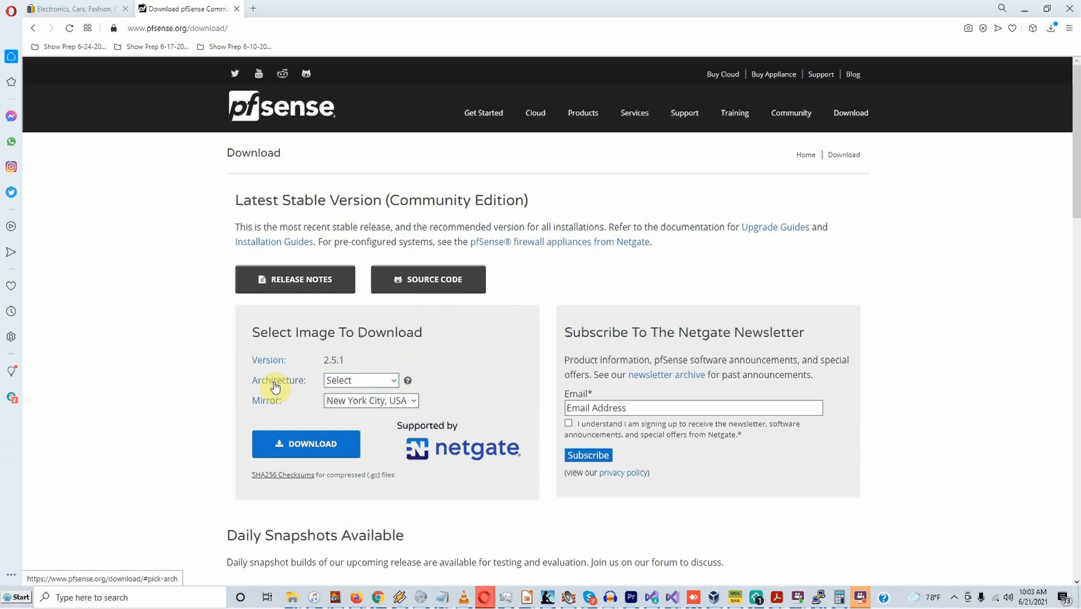
scroll(325, 348, down, 3)
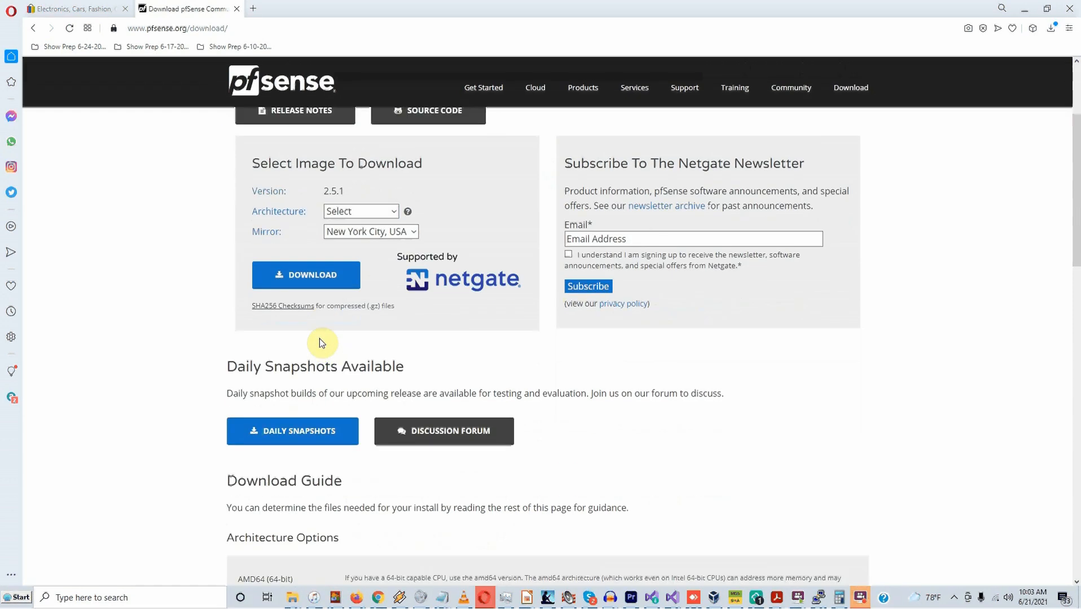
scroll(320, 338, down, 2)
scroll(325, 342, down, 2)
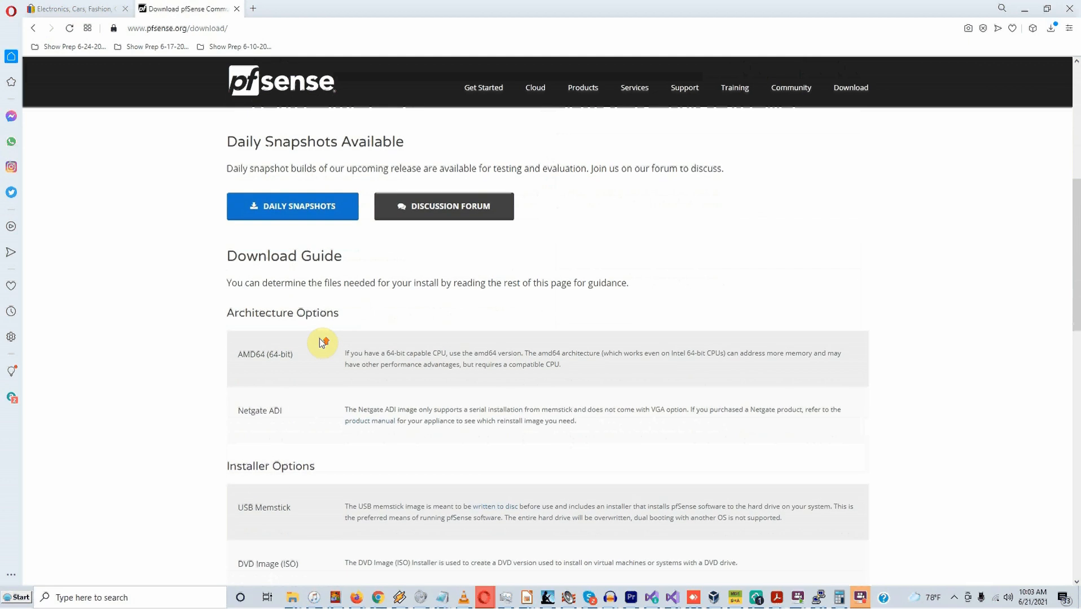
scroll(320, 341, up, 7)
scroll(319, 338, down, 4)
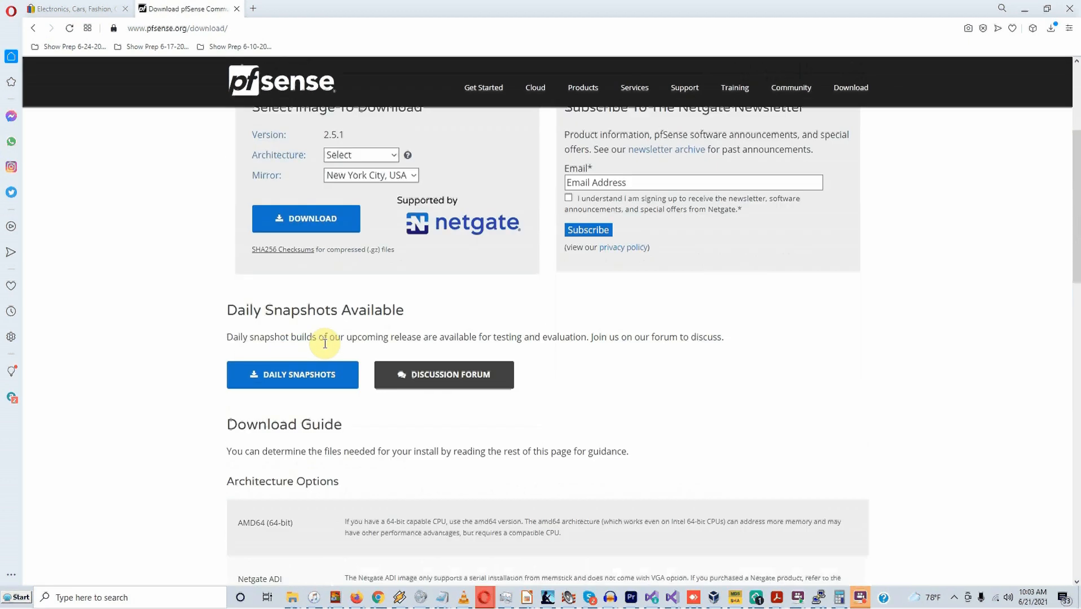
scroll(321, 339, up, 4)
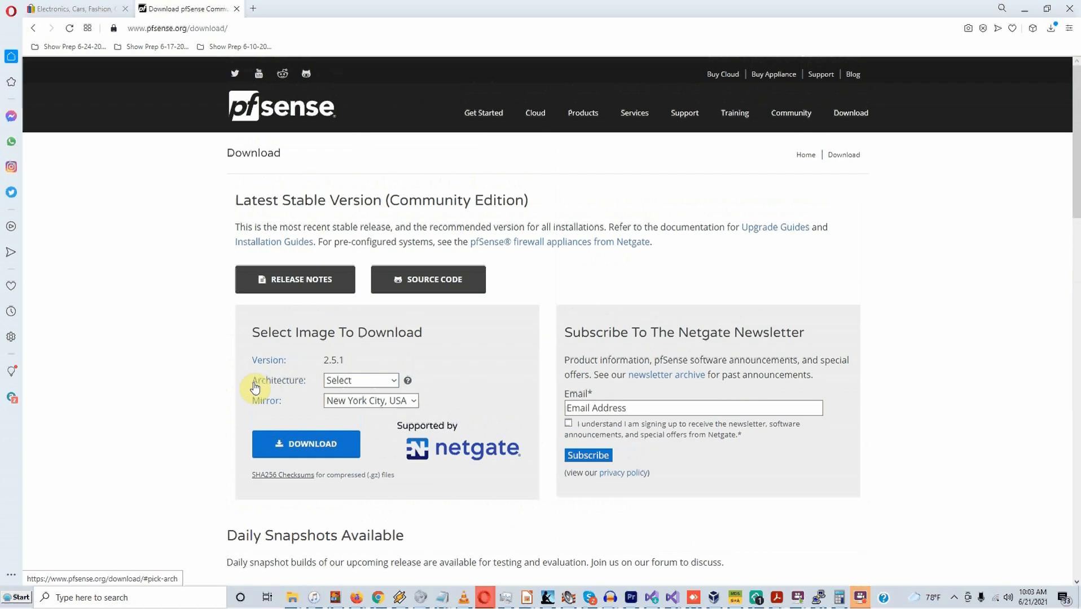
- Configure the pfSense download for the AMD64 (64-bit) architecture and DVD Image (ISO) Installer, keeping the New York City, USA mirror
click(395, 381)
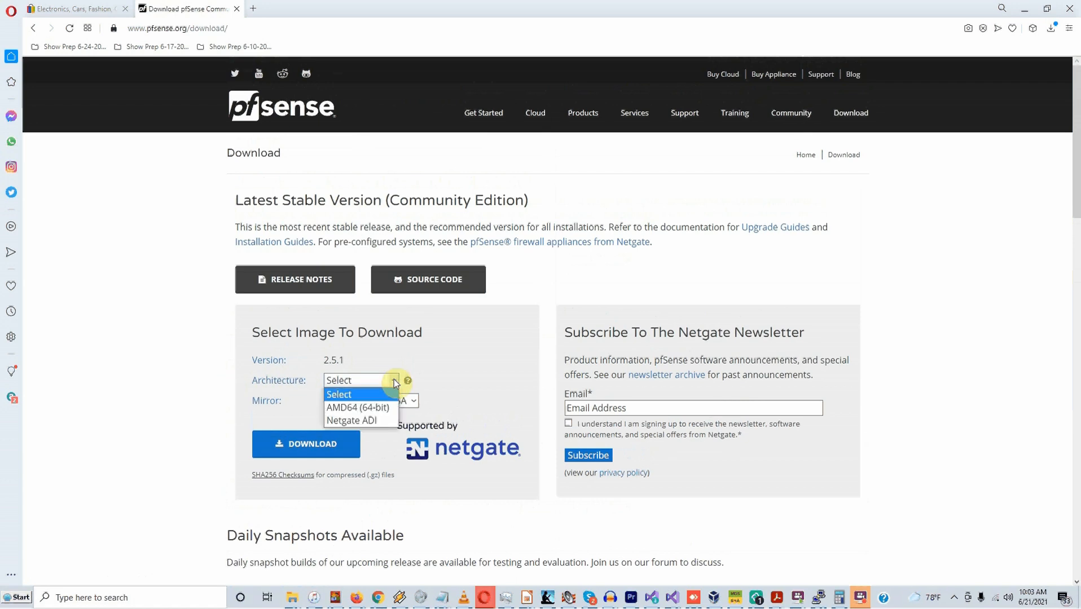
click(396, 377)
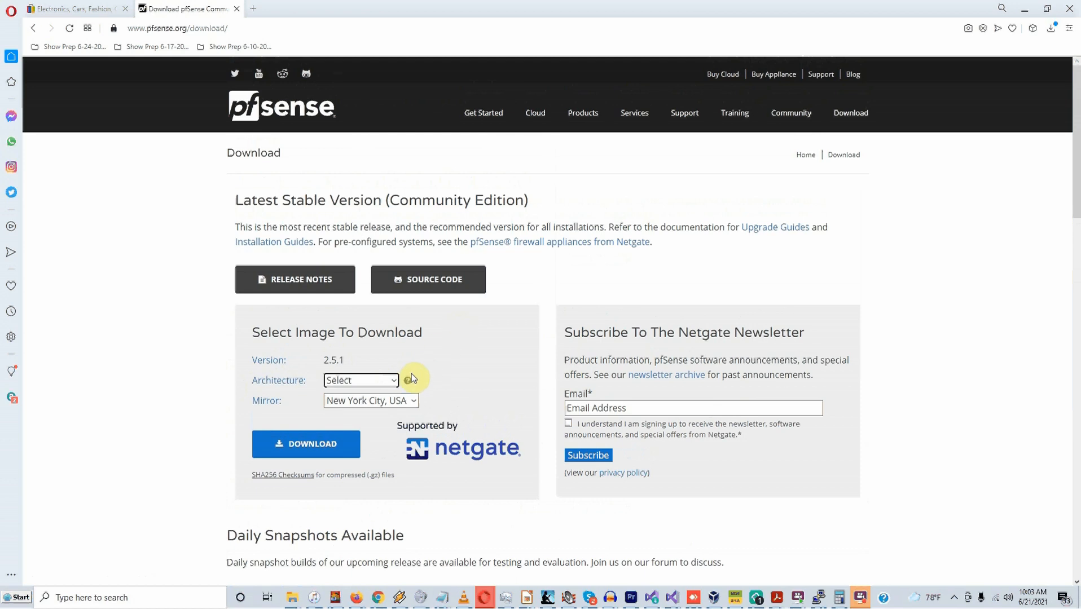
click(393, 382)
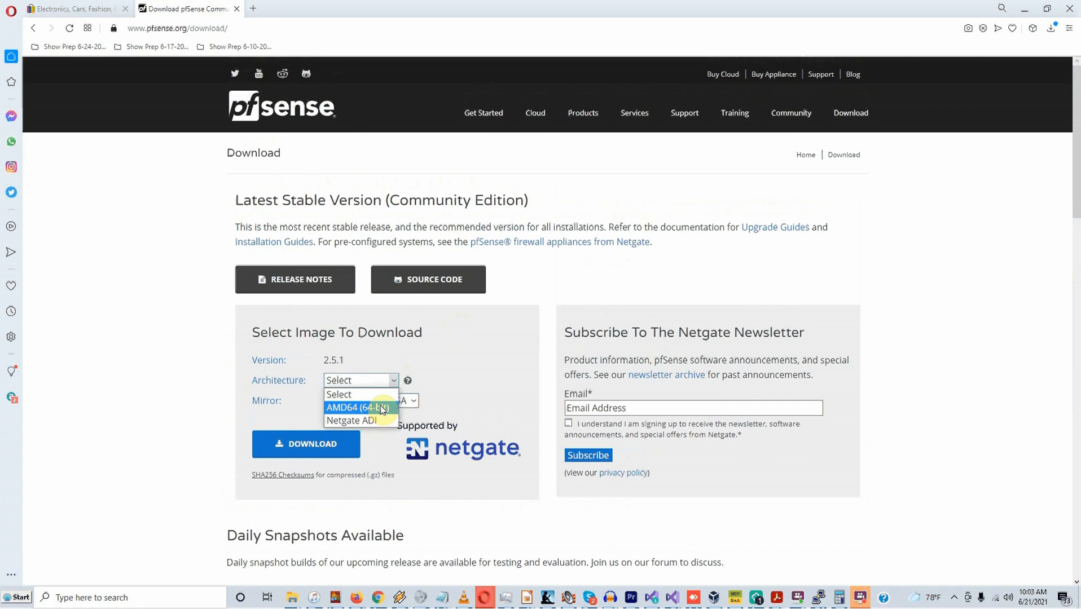
click(382, 408)
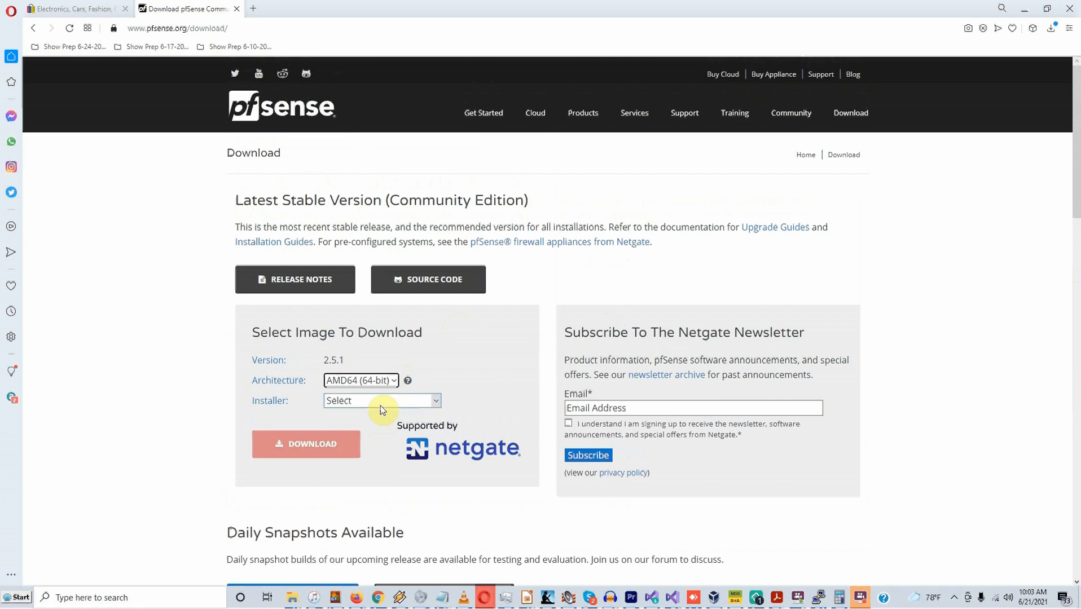
click(387, 399)
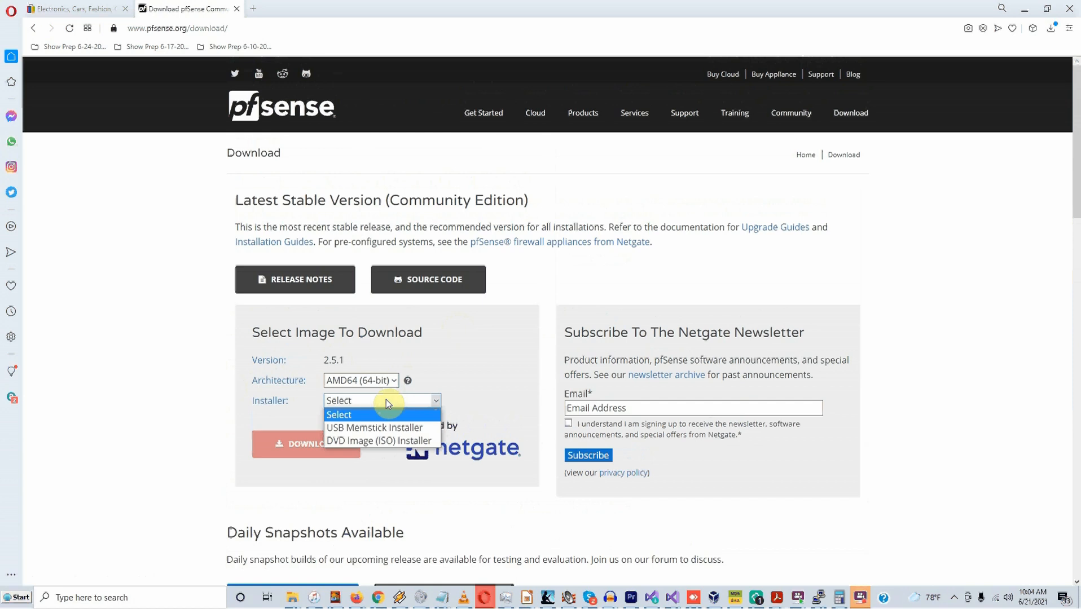
click(378, 441)
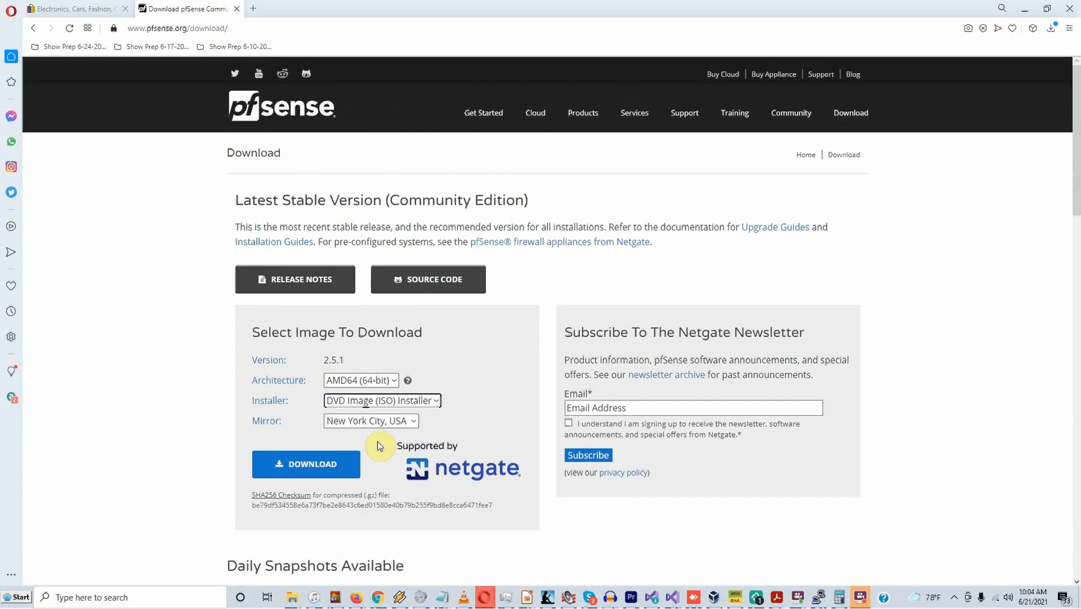
click(338, 423)
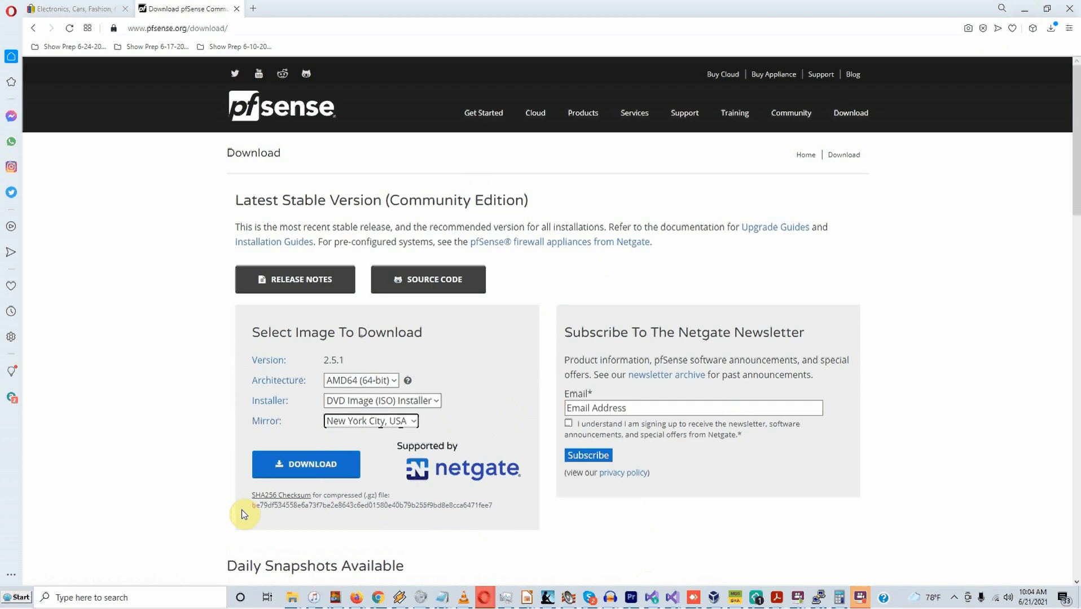
scroll(327, 471, down, 1)
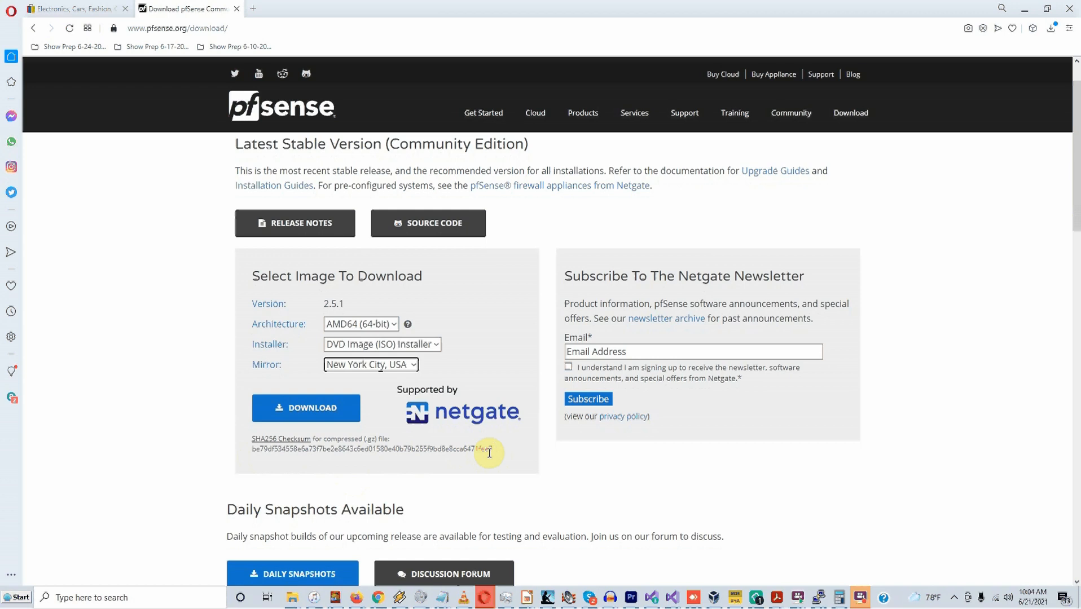
- Open a new window of the MD5 & SHA Checksum Utility and browse for the file to hash
right_click(735, 602)
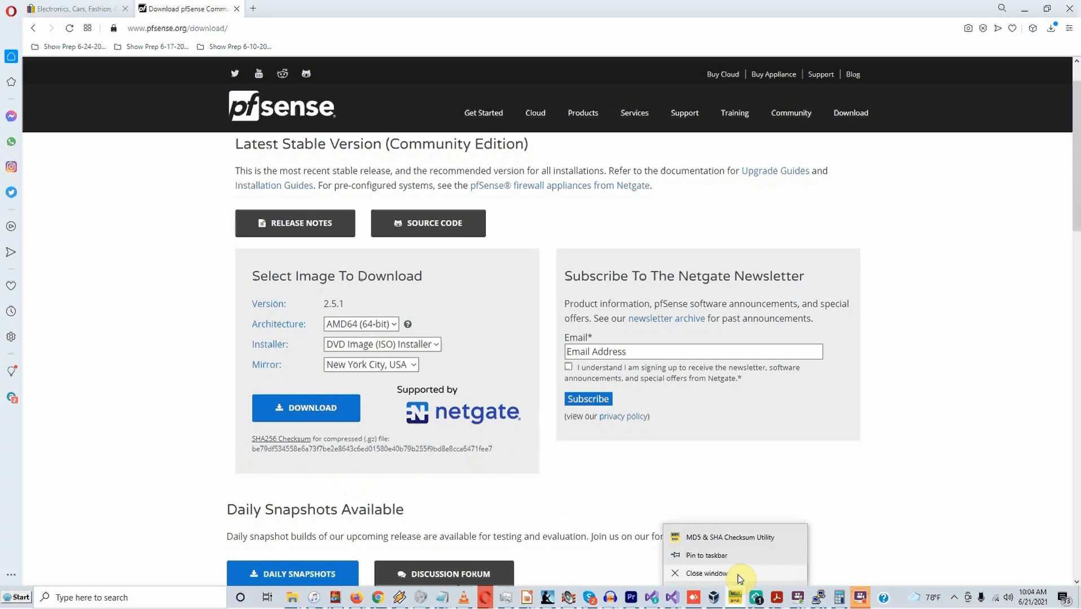
click(727, 536)
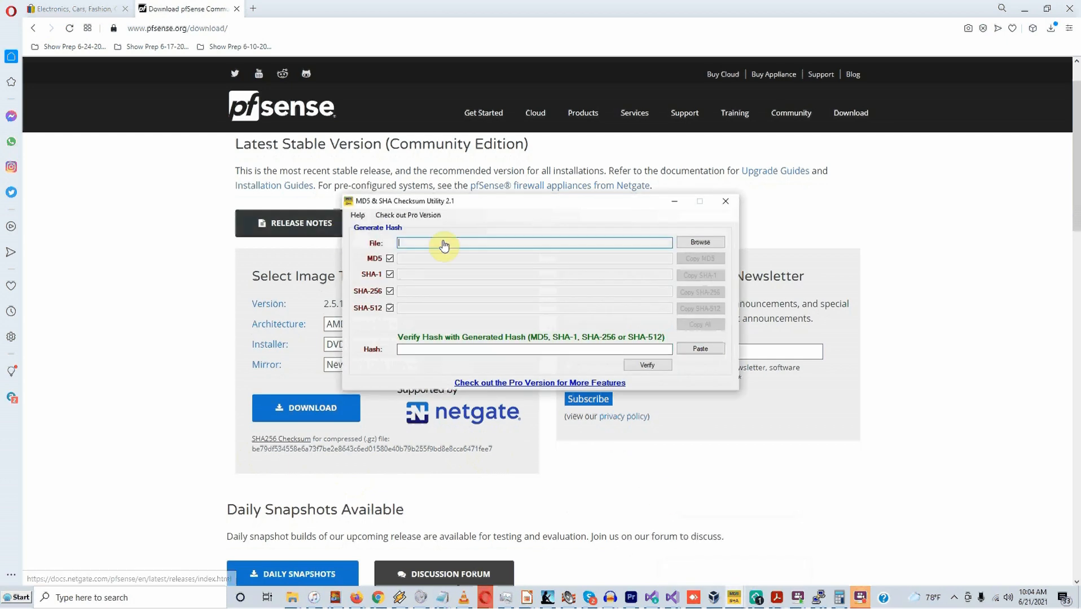
click(701, 241)
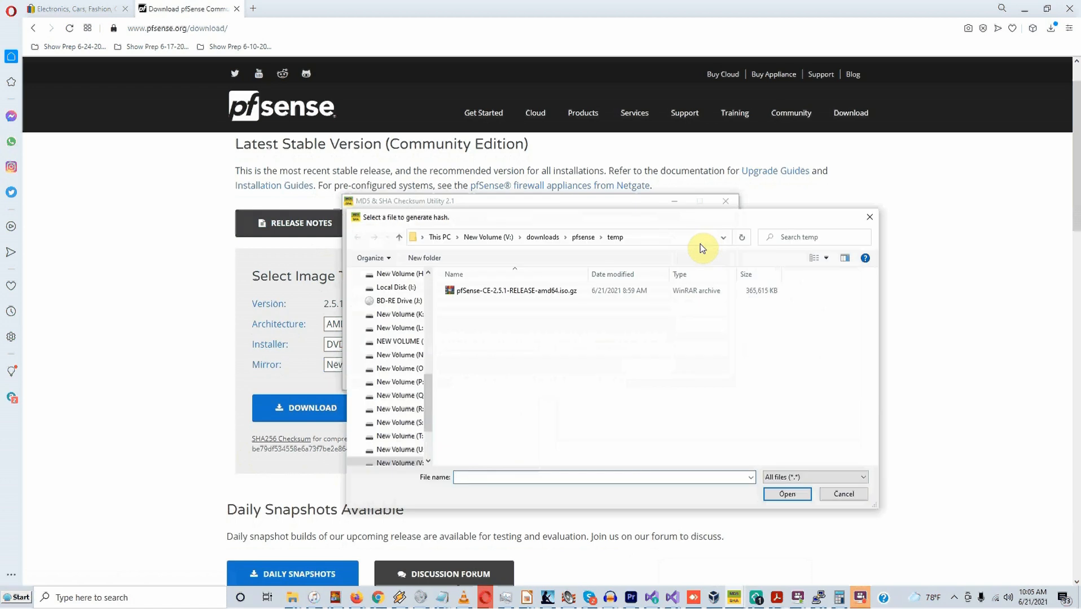
drag(550, 217, 385, 261)
- Extract pfSense-CE-2.5.1-RELEASE-amd64.iso.gz to its own folder, and move the extraction progress window out of the way
click(331, 318)
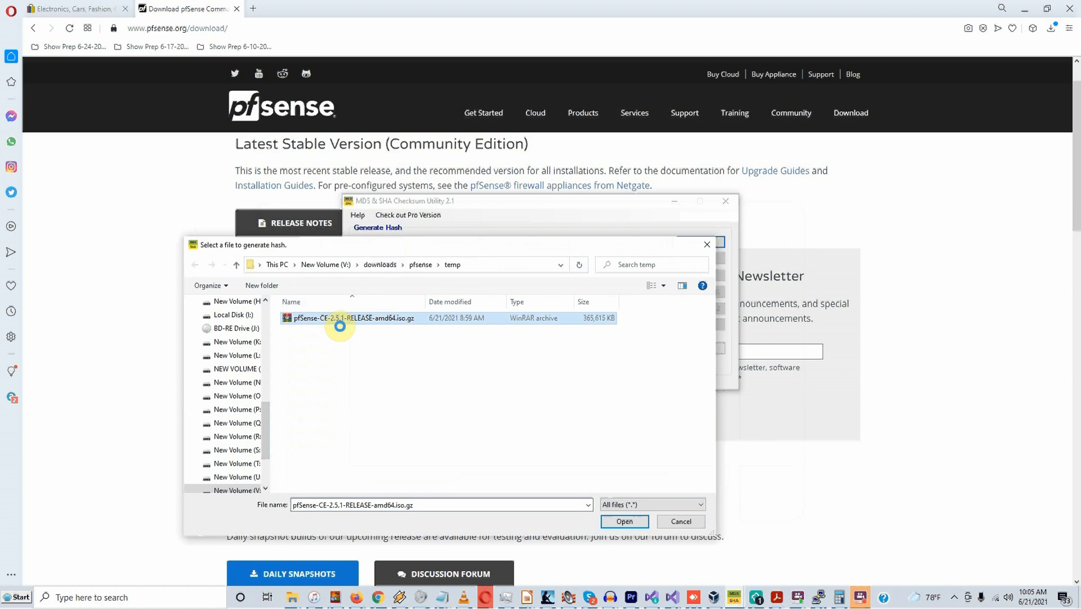
right_click(332, 320)
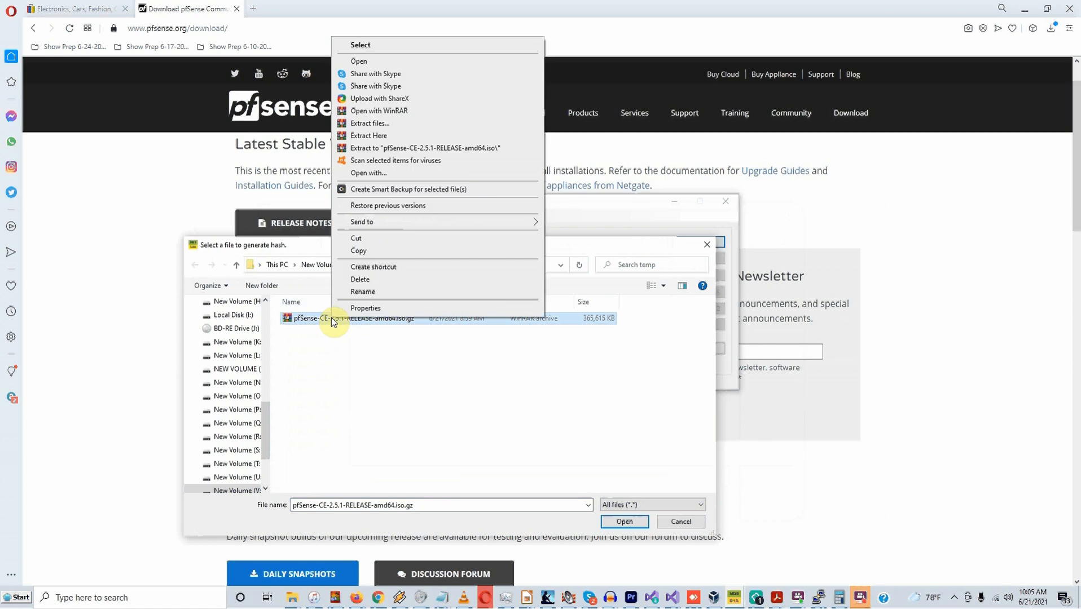
click(421, 149)
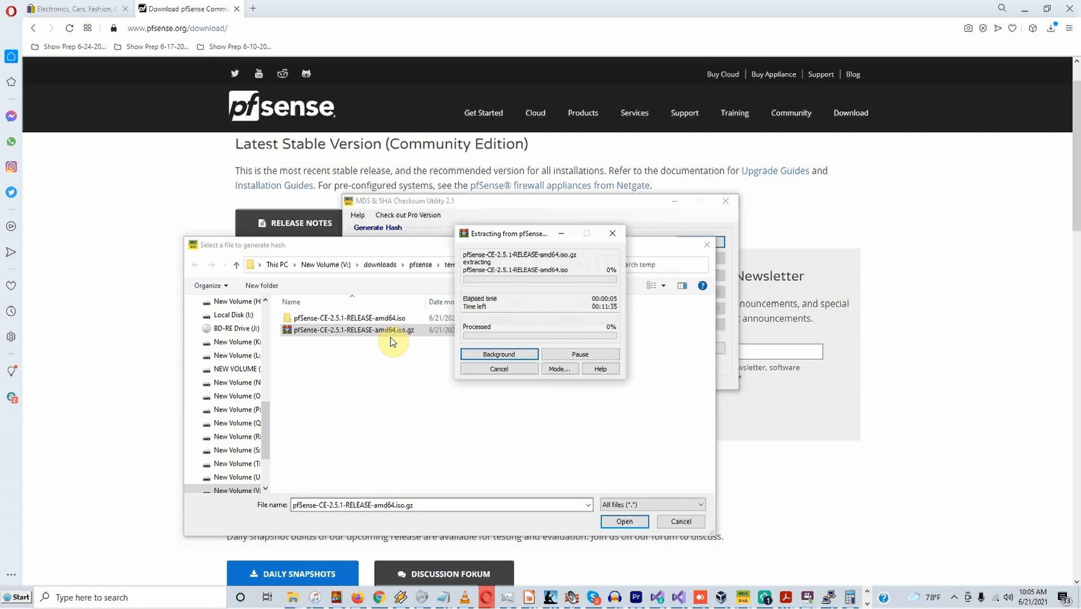
click(431, 332)
drag(534, 236, 778, 131)
- Load pfSense-CE-2.5.1-RELEASE-amd64.iso.gz into the checksum utility to generate its hashes
click(350, 333)
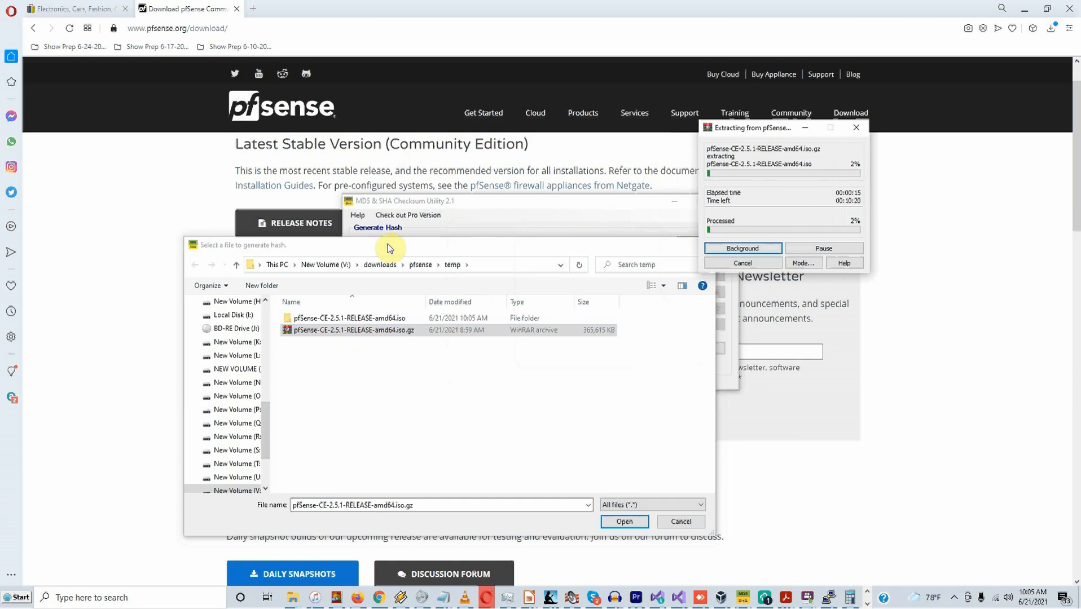
drag(395, 249, 320, 264)
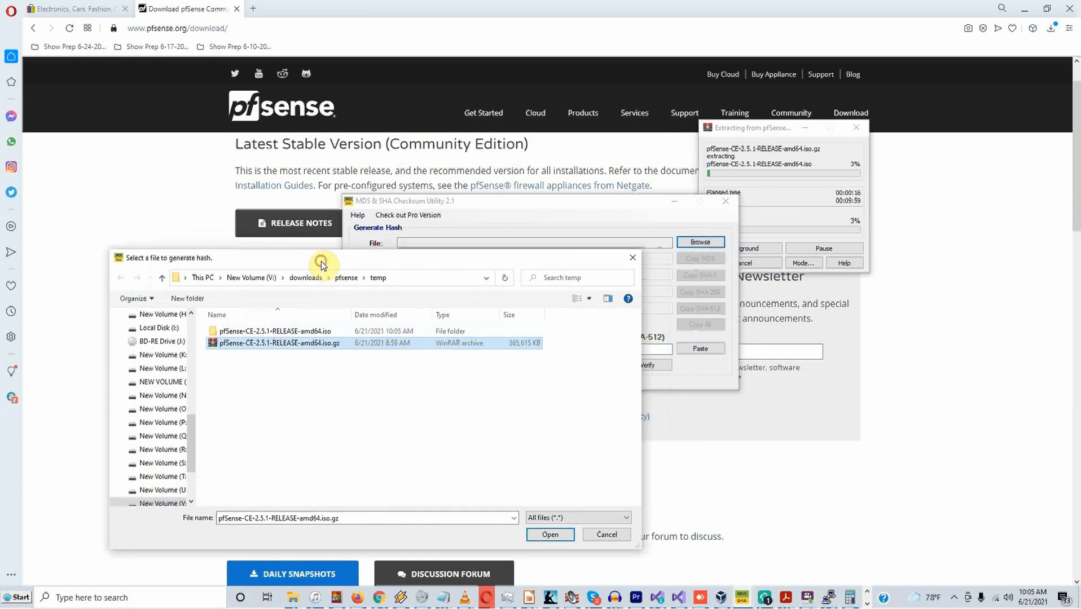
click(282, 346)
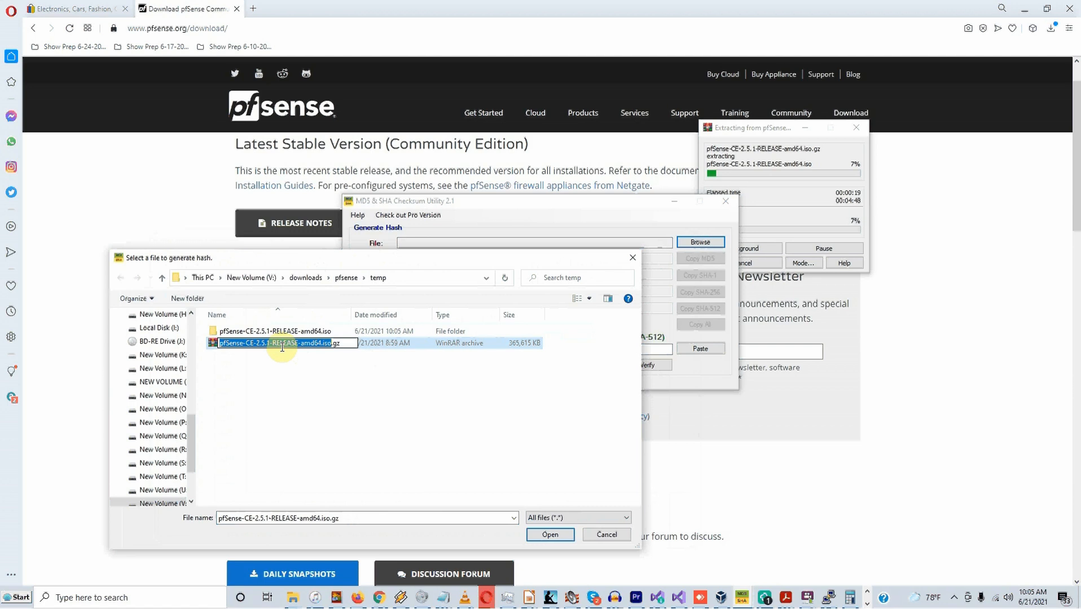
click(388, 347)
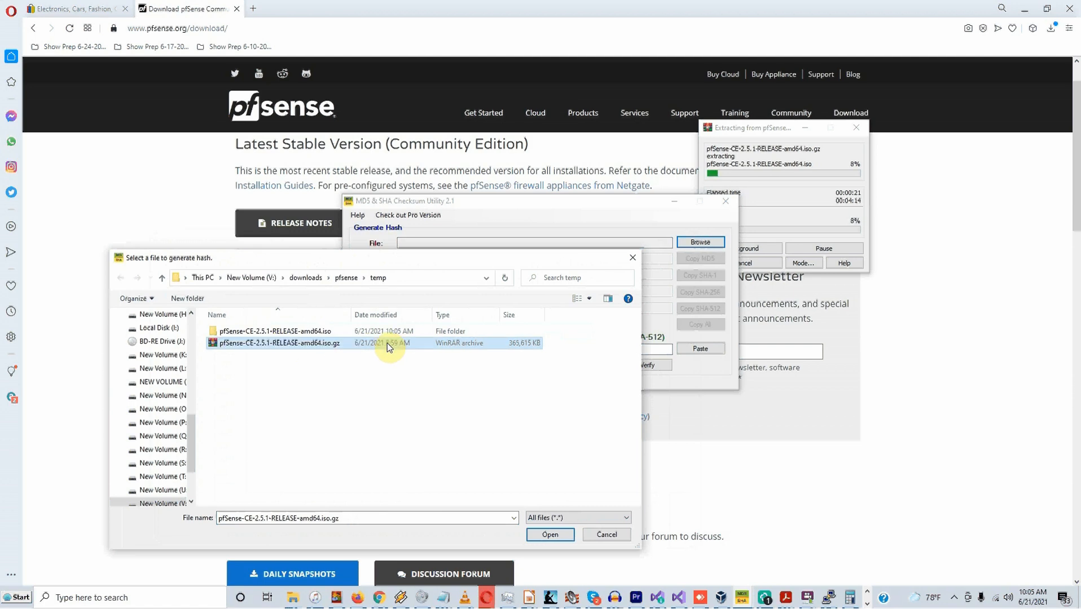
double_click(388, 346)
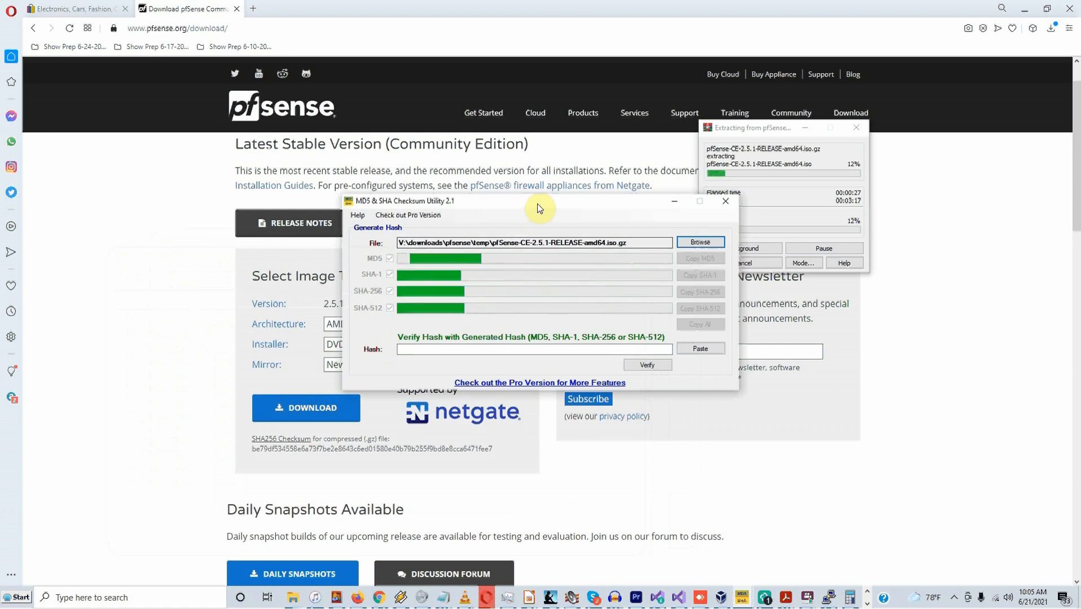
- Compare the generated SHA-256 hash with the checksum on the pfSense download page, and switch to Oracle VM VirtualBox Manager
drag(546, 206, 392, 244)
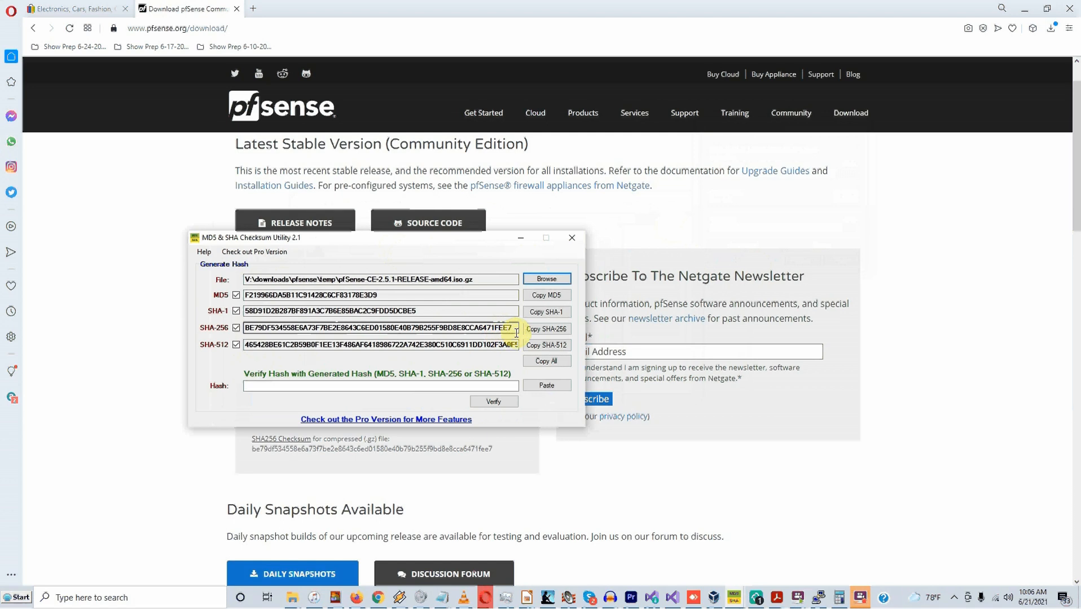
click(262, 328)
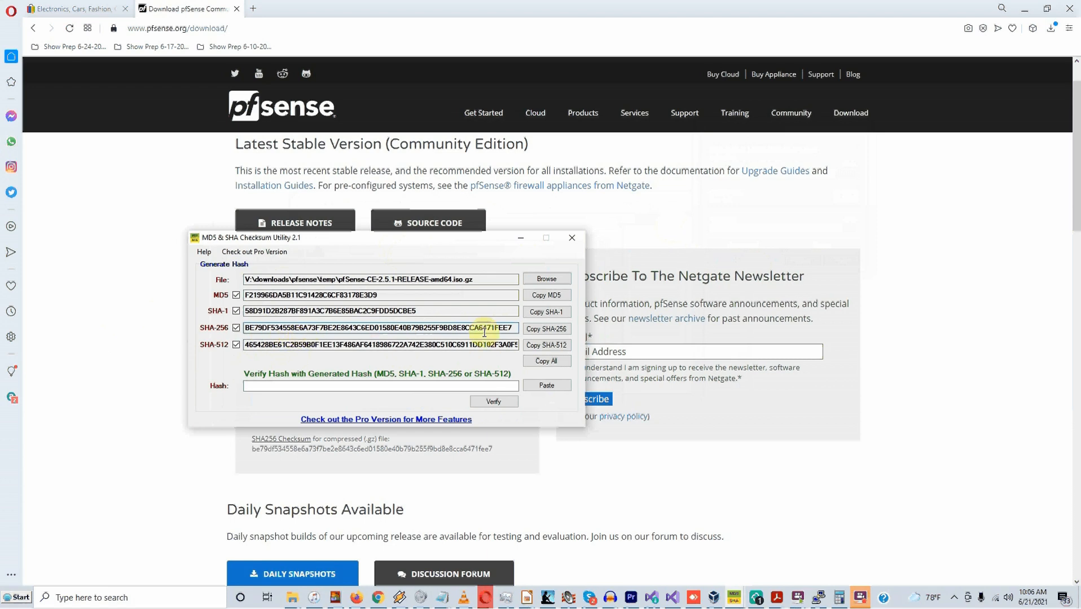
click(521, 240)
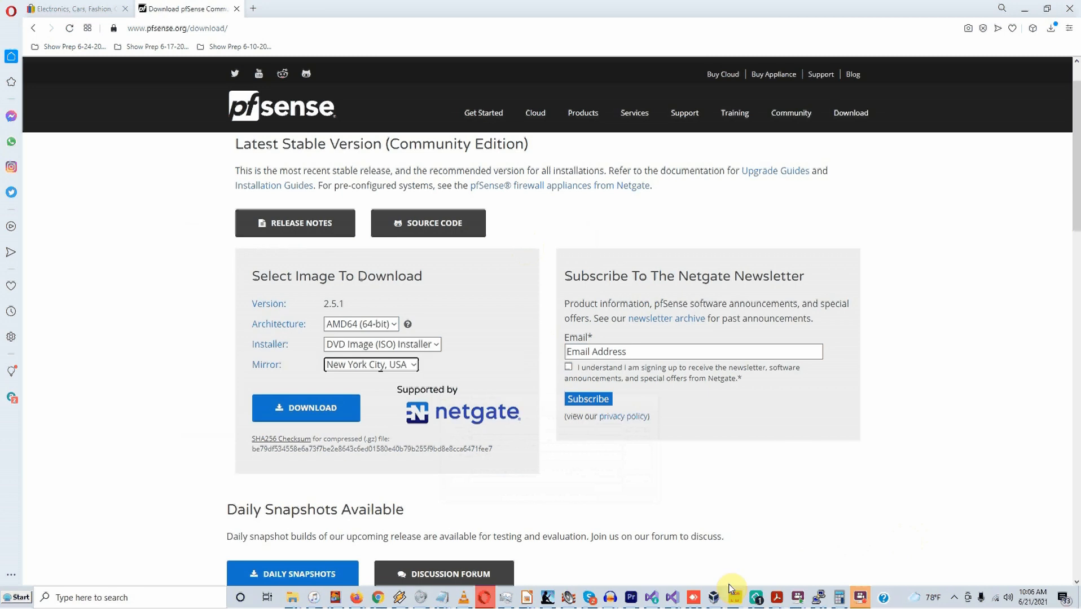
click(714, 597)
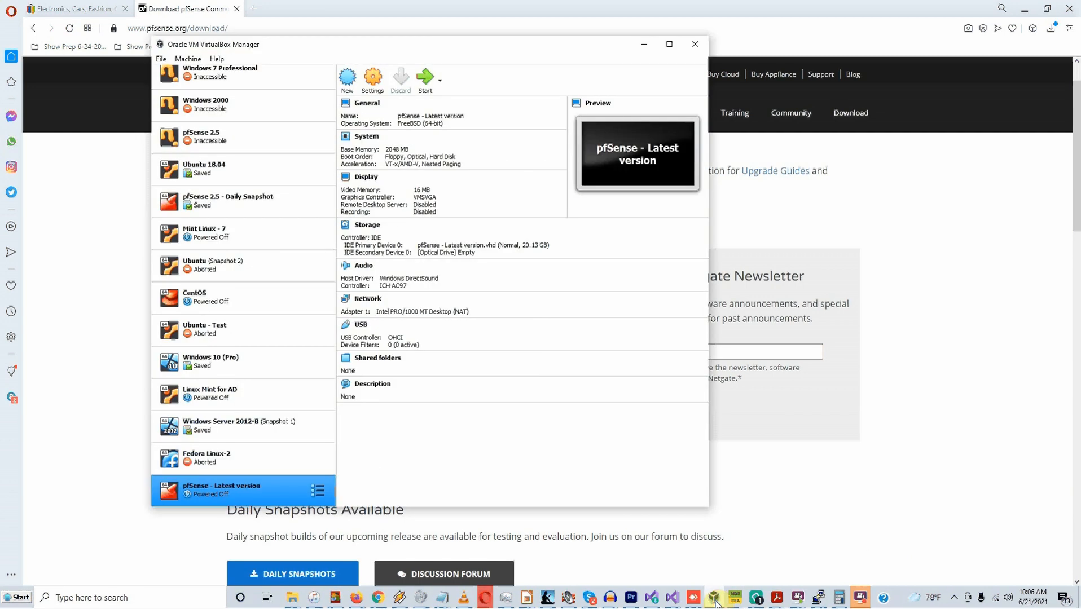
right_click(217, 493)
click(199, 493)
right_click(199, 492)
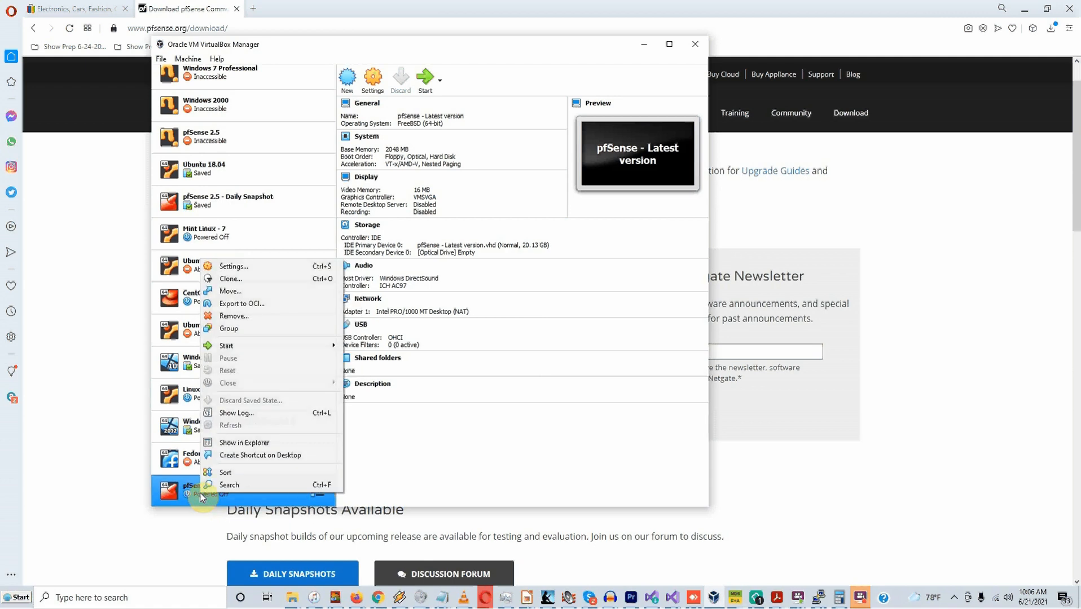
click(300, 265)
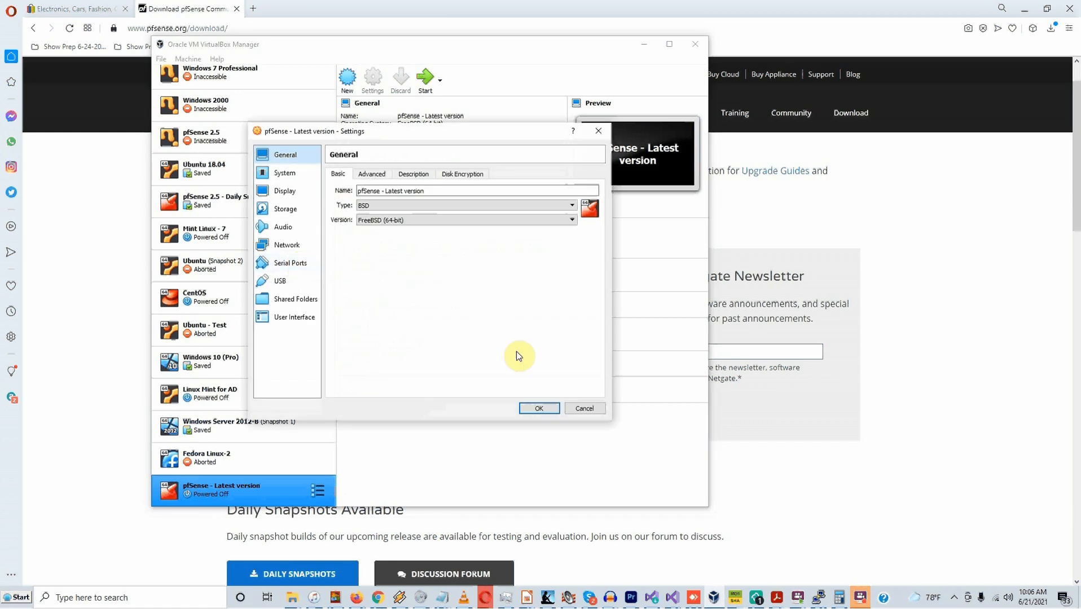
click(576, 406)
- Open the settings of the "pfSense - Latest version" machine and review its System, Display, Storage and Audio settings
right_click(259, 486)
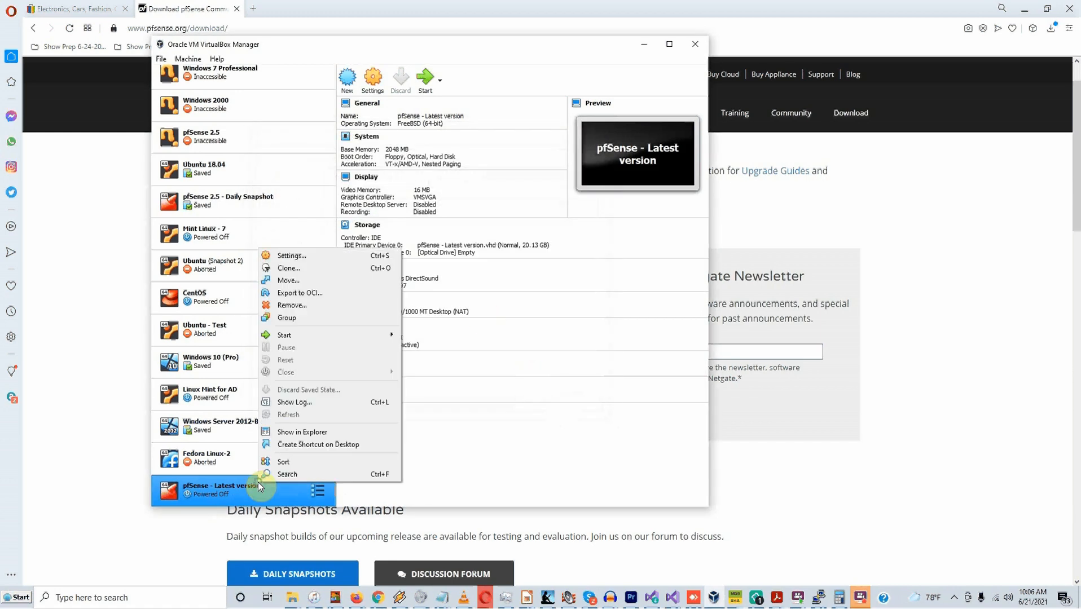
click(298, 254)
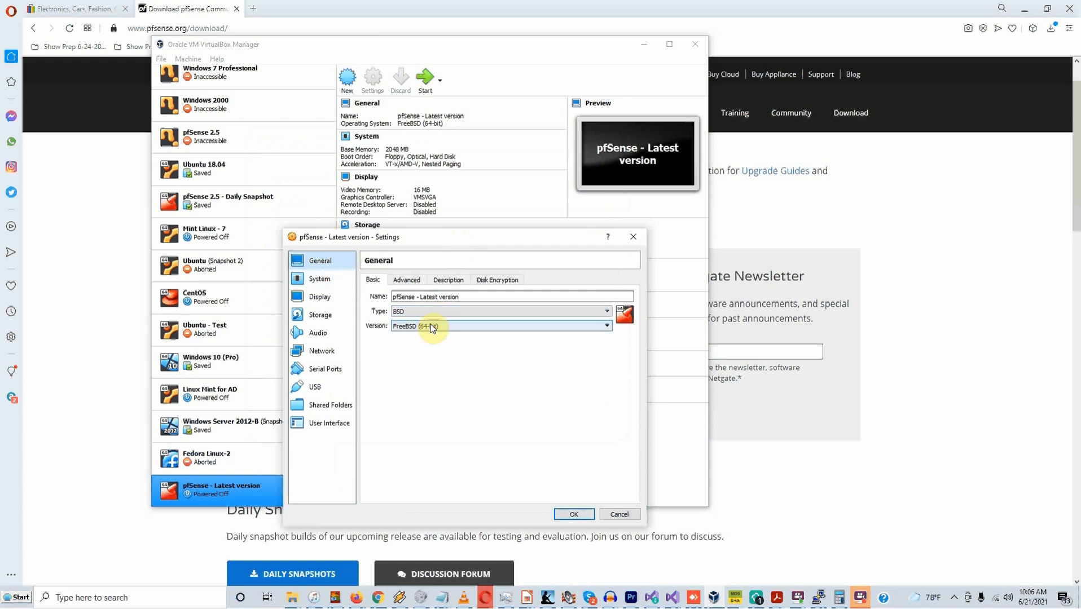
click(309, 280)
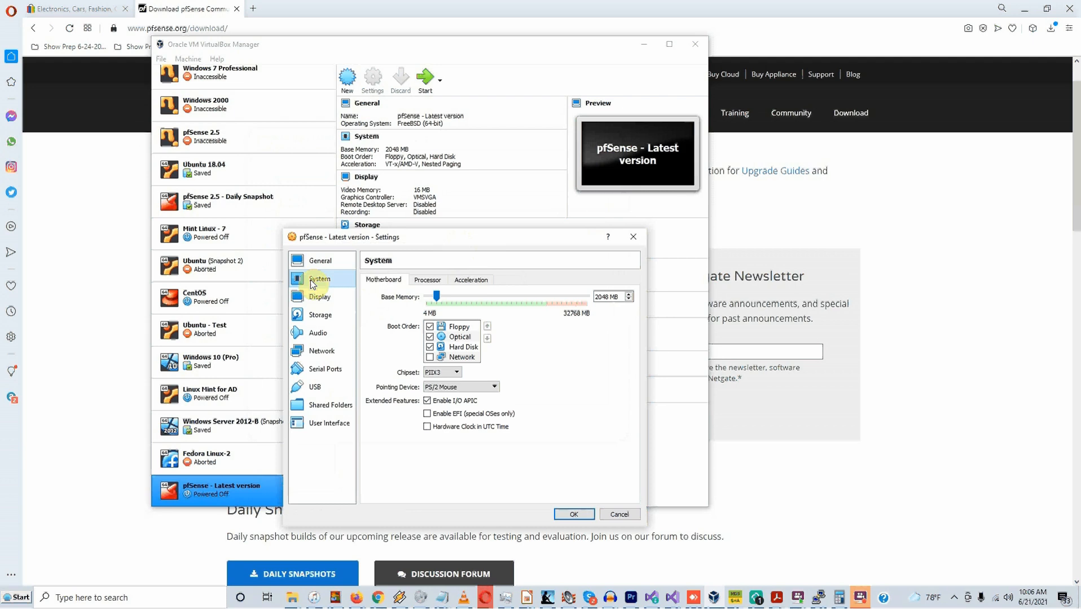
click(318, 296)
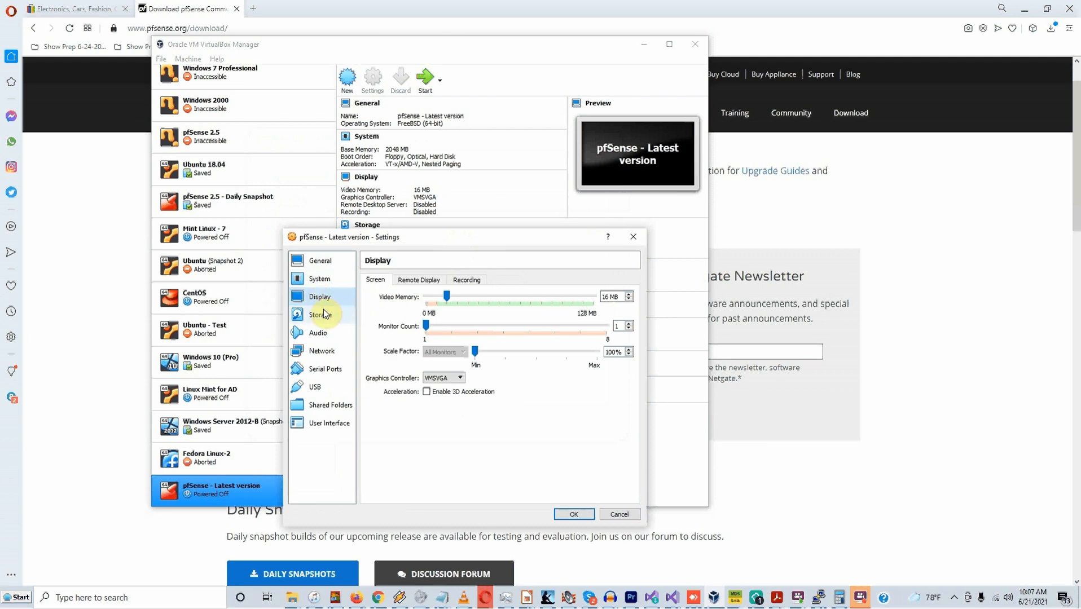
click(327, 322)
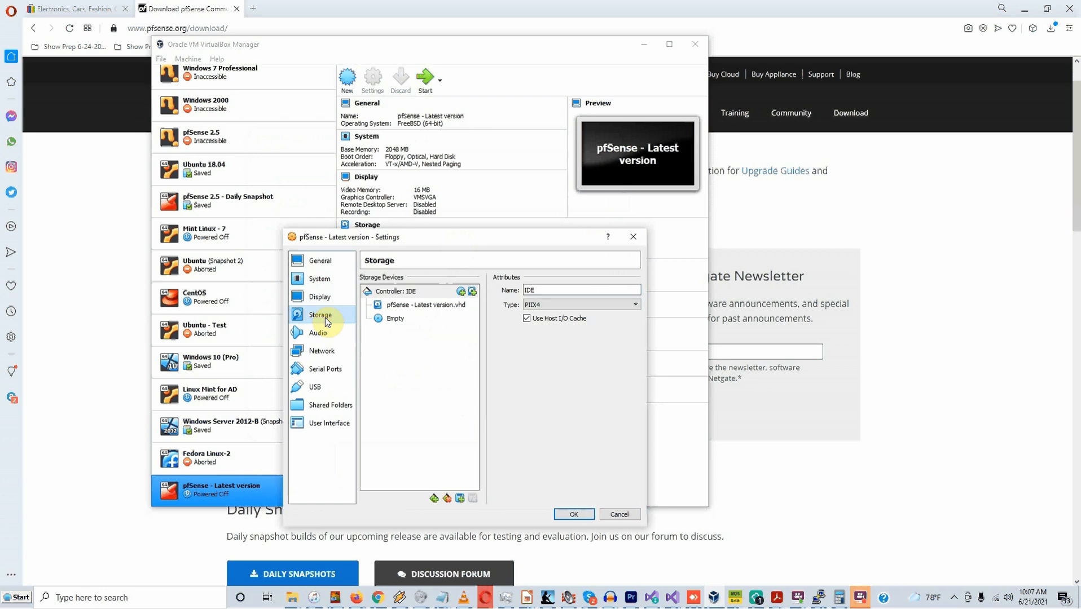
click(328, 335)
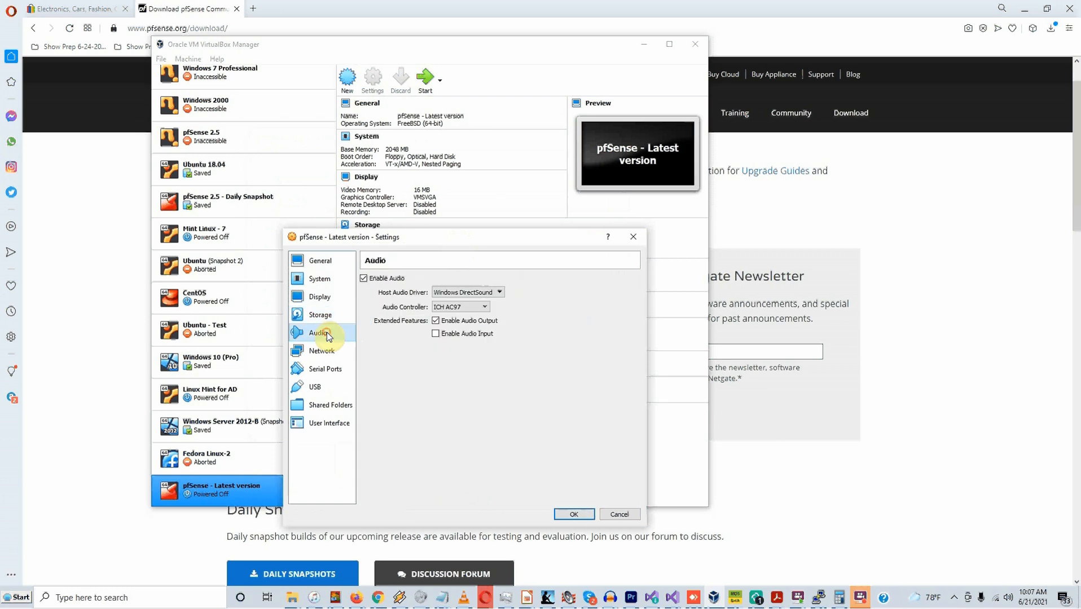
- Enable network Adapter 2 and attach it to the NAT Network named FakeLAN
click(329, 351)
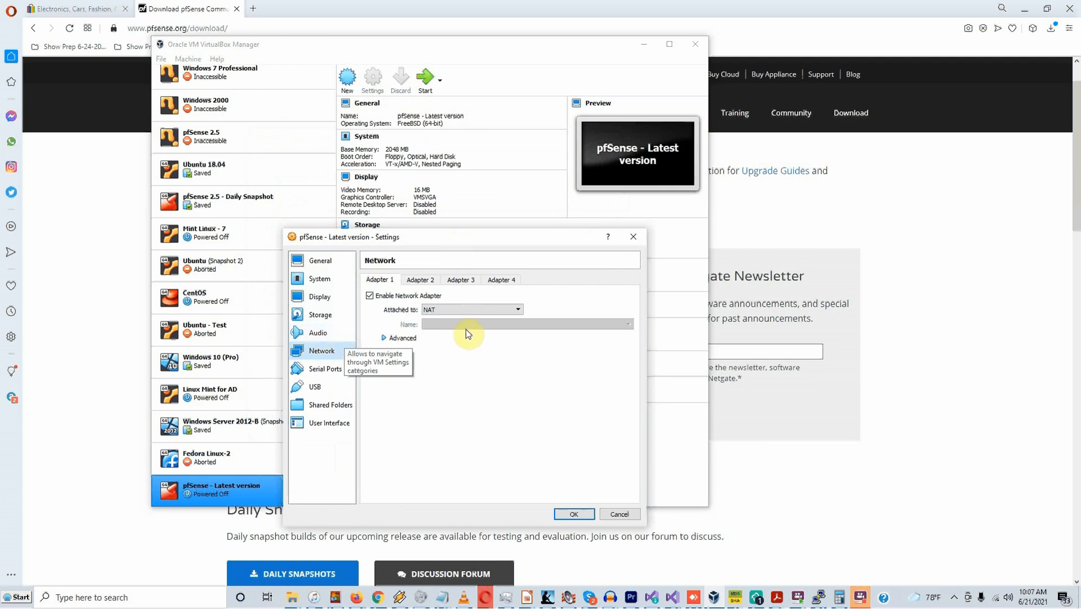
click(425, 284)
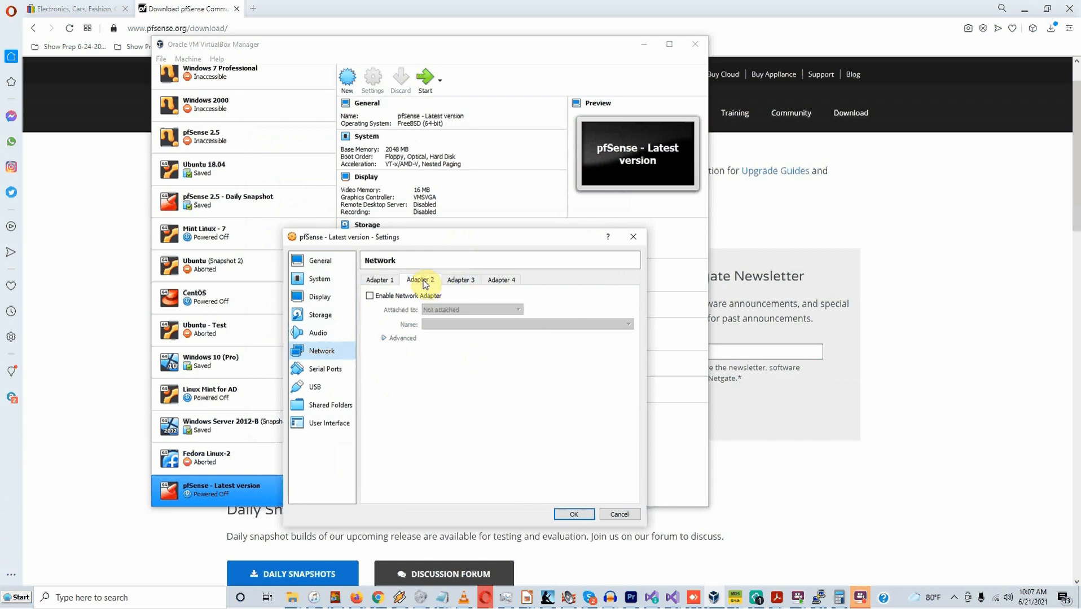
click(369, 297)
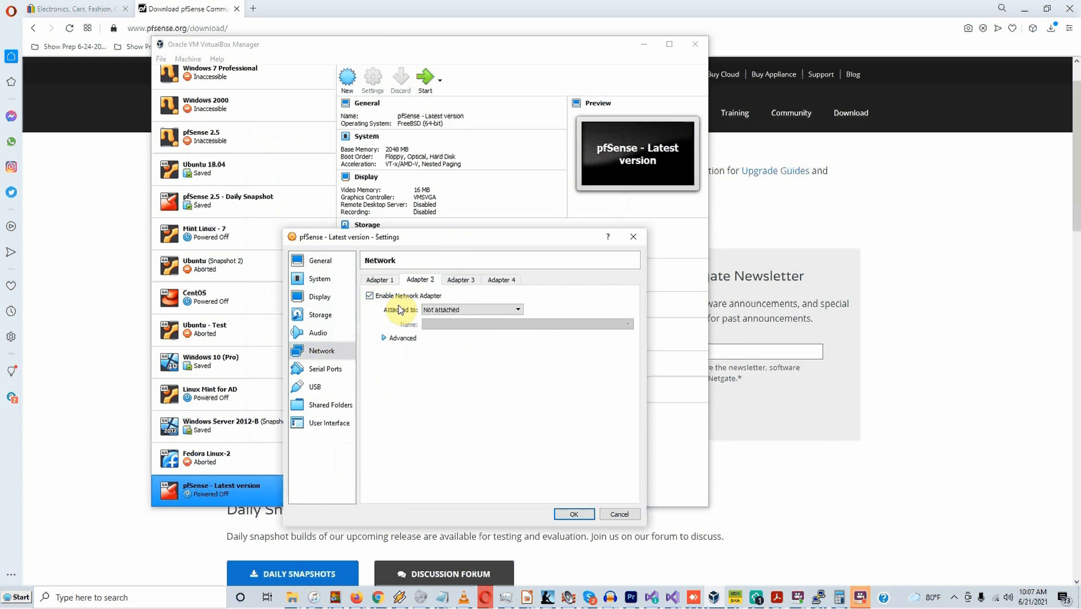
click(458, 310)
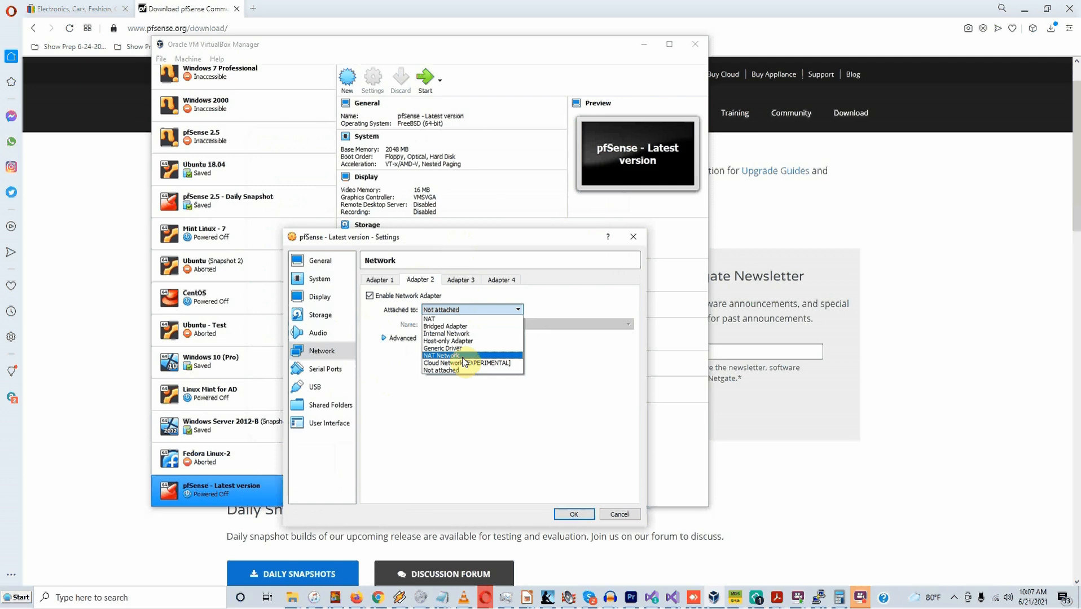
click(462, 357)
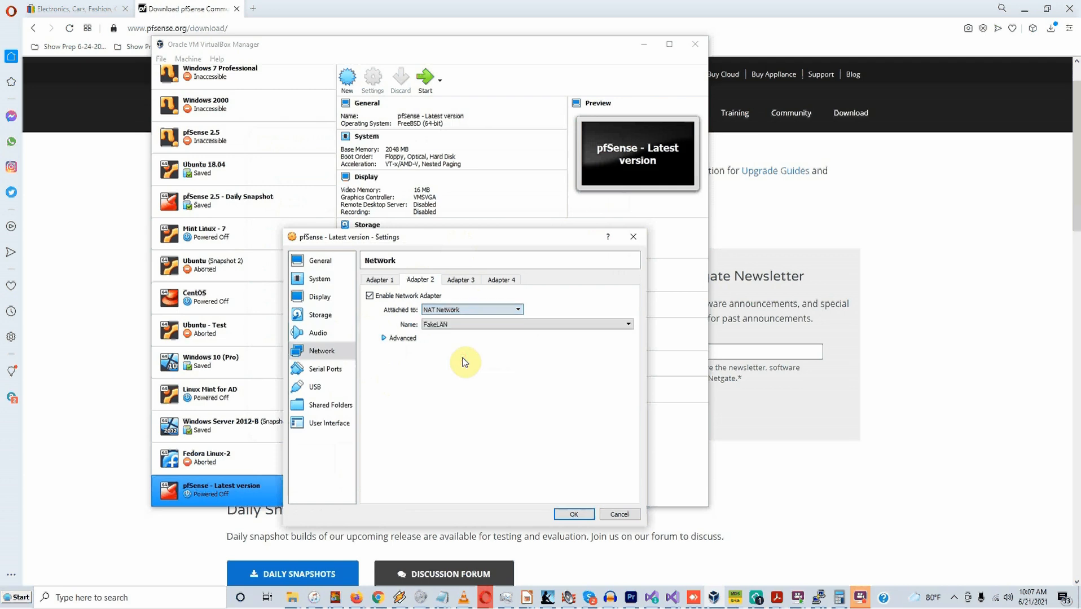
click(485, 327)
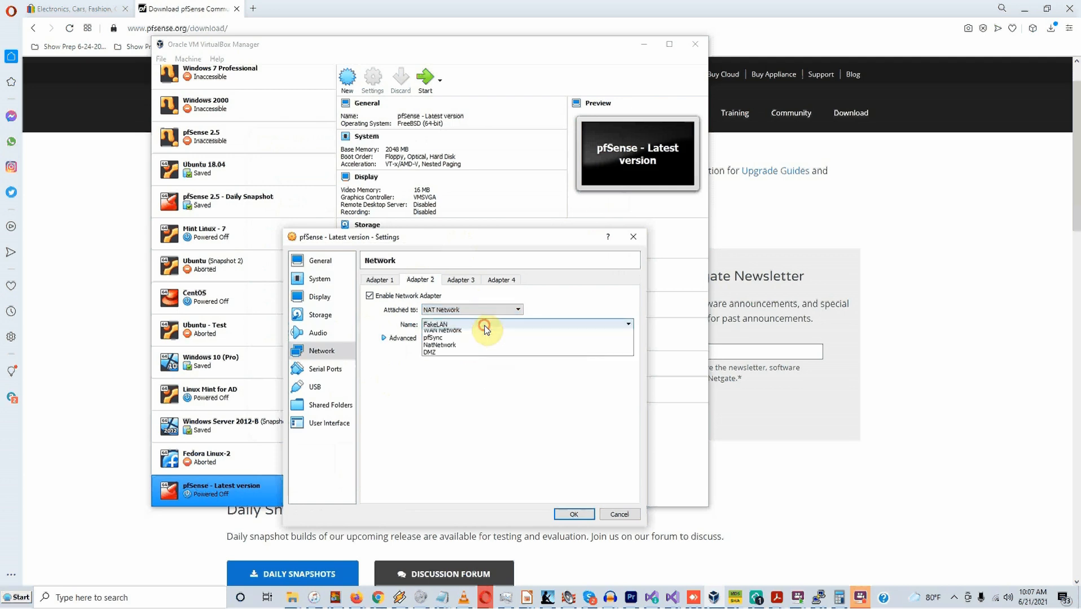
click(484, 327)
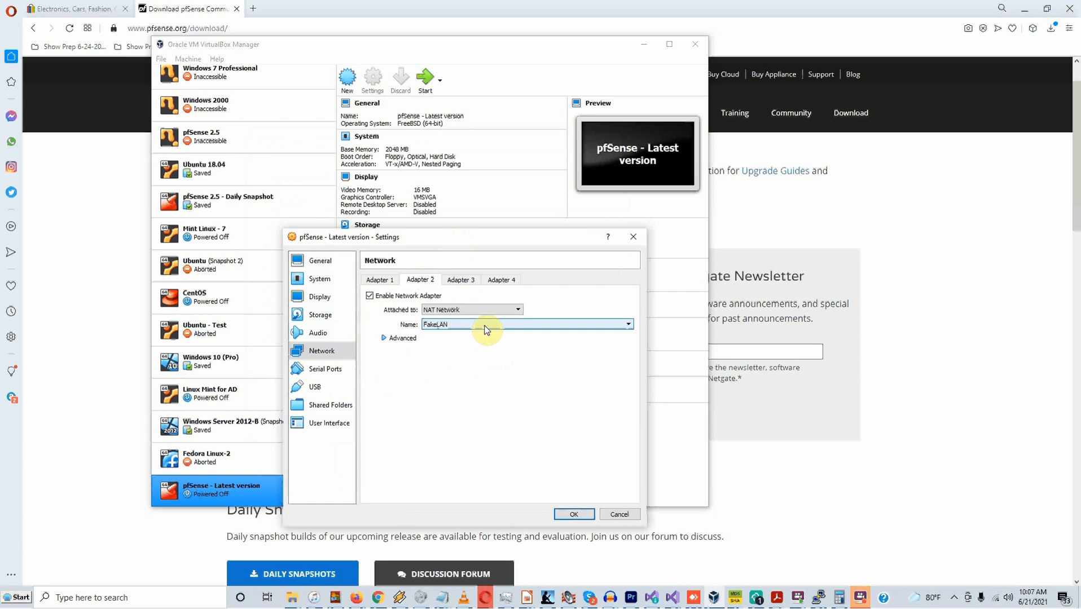
- Enable network Adapter 3 and attach it to the NAT Network named DMZ
click(462, 281)
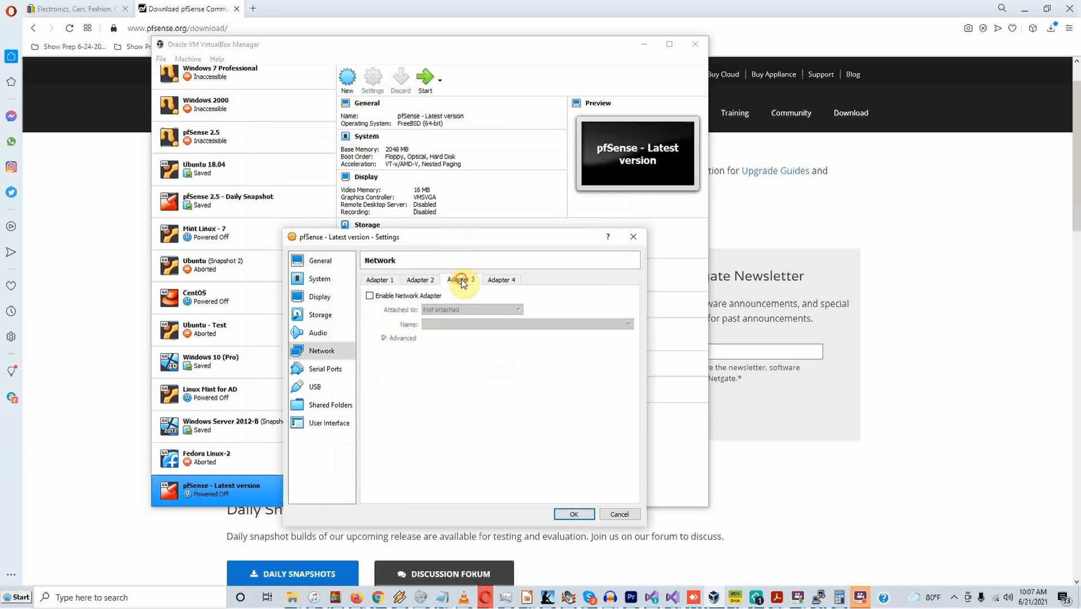
click(369, 297)
click(457, 311)
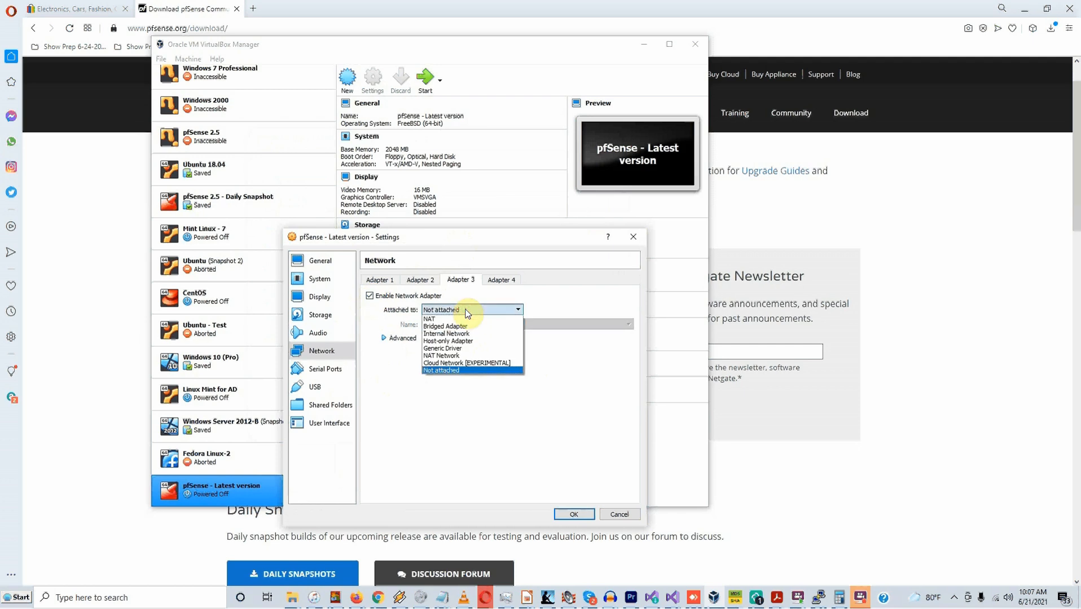
click(448, 357)
click(463, 324)
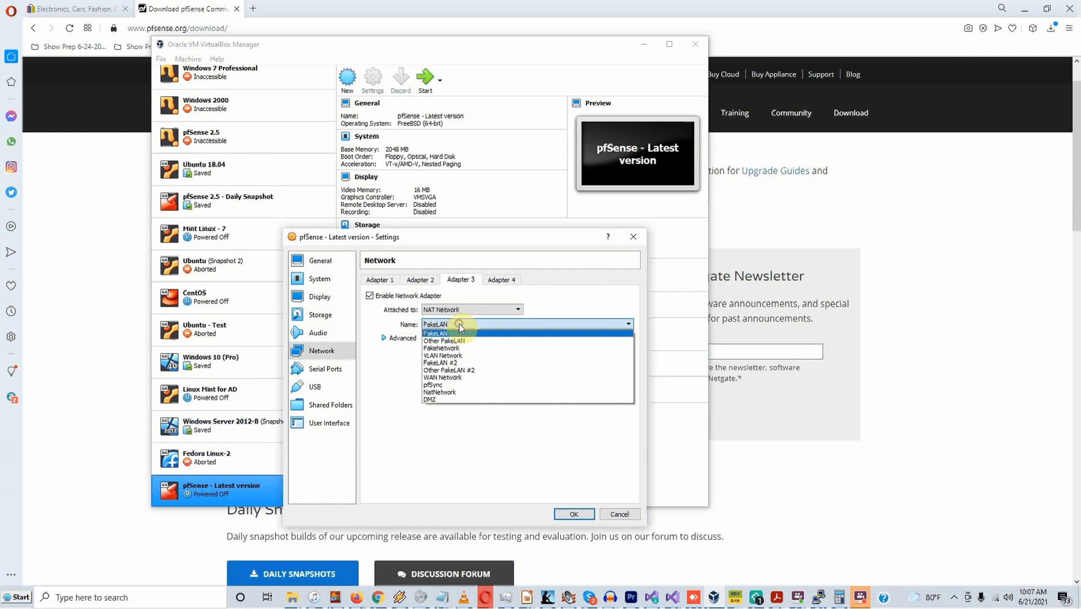
click(432, 399)
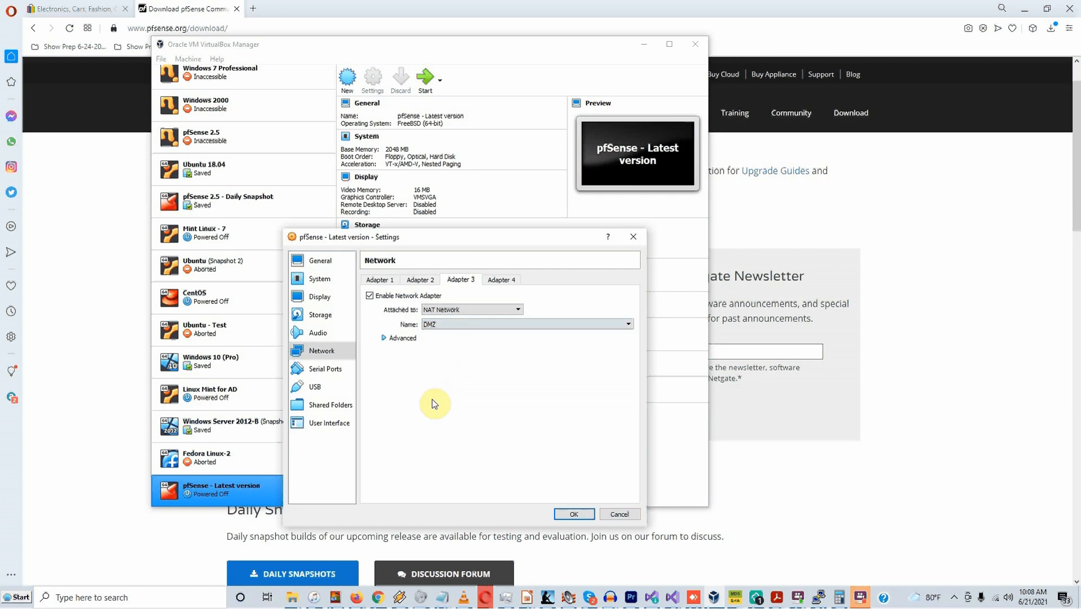
- Review the attachment settings of network Adapters 1 to 4 in the machine's network configuration
click(420, 279)
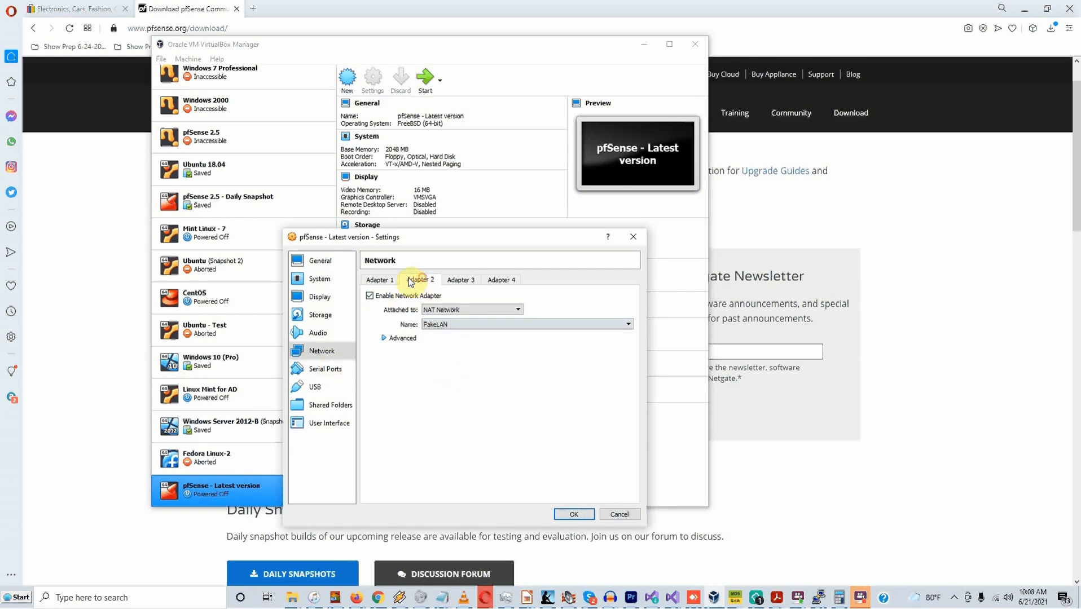
click(462, 280)
click(502, 280)
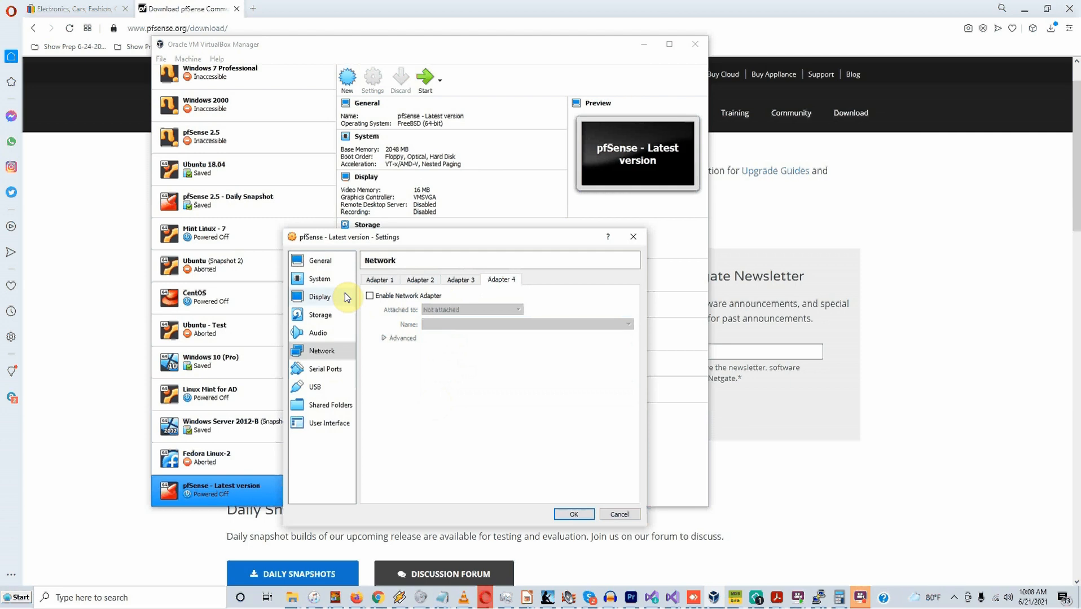
click(385, 282)
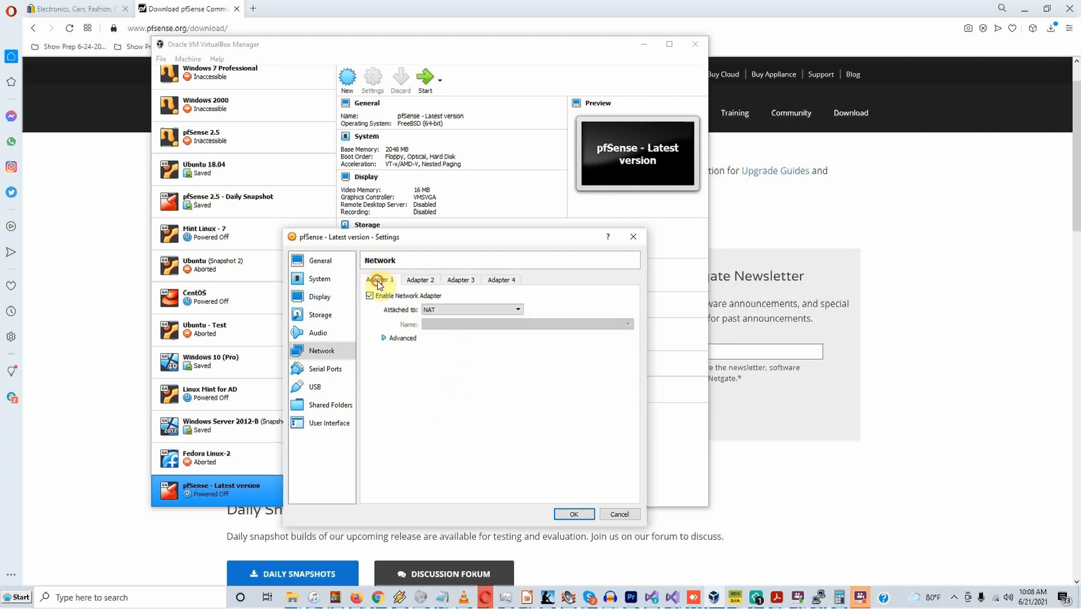
click(423, 282)
click(460, 280)
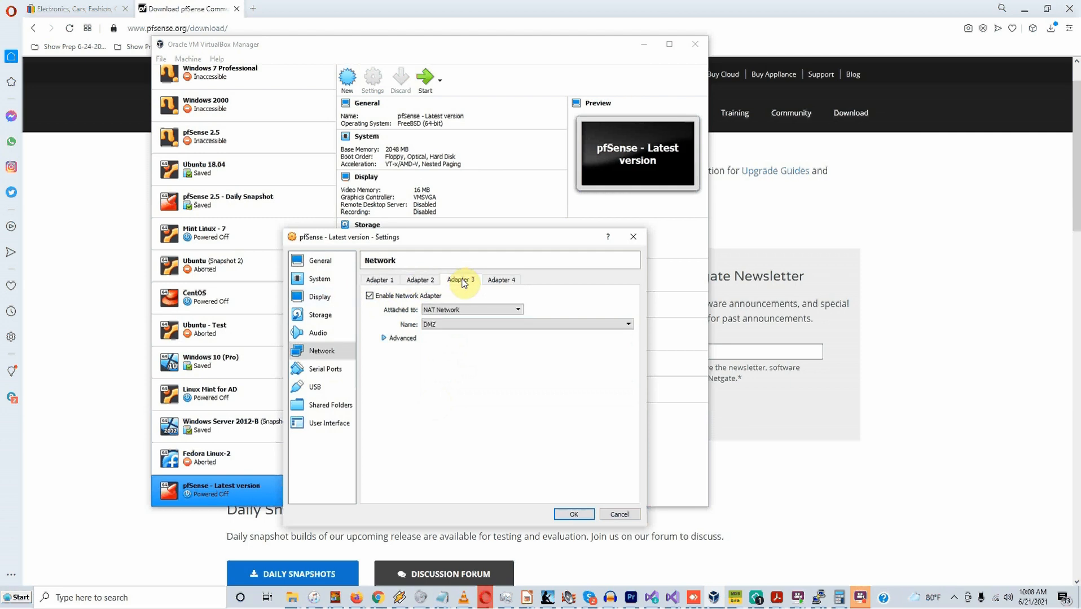
click(383, 280)
click(431, 282)
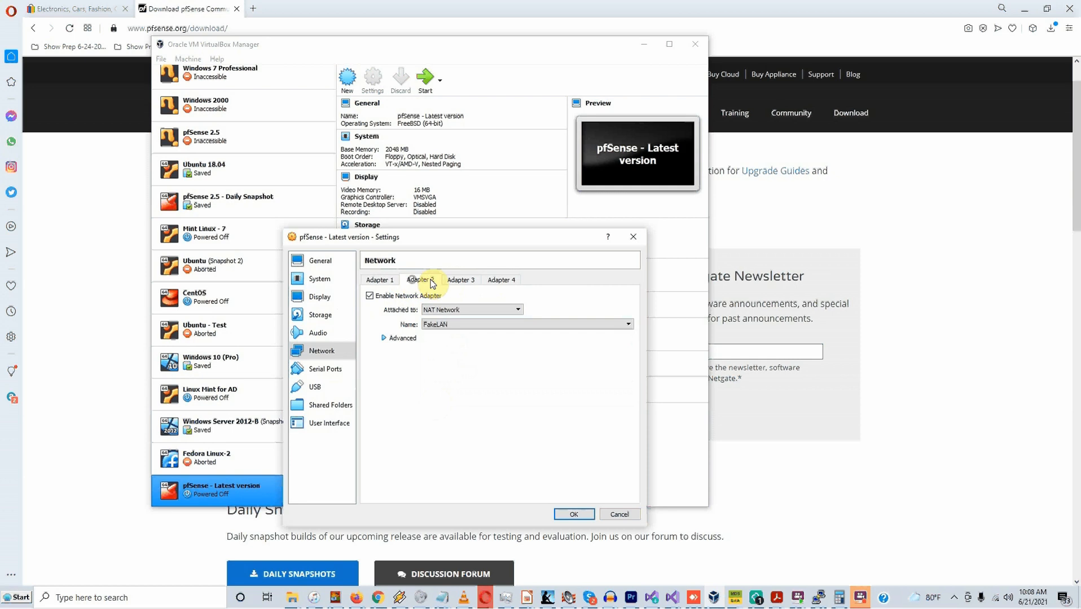
click(461, 280)
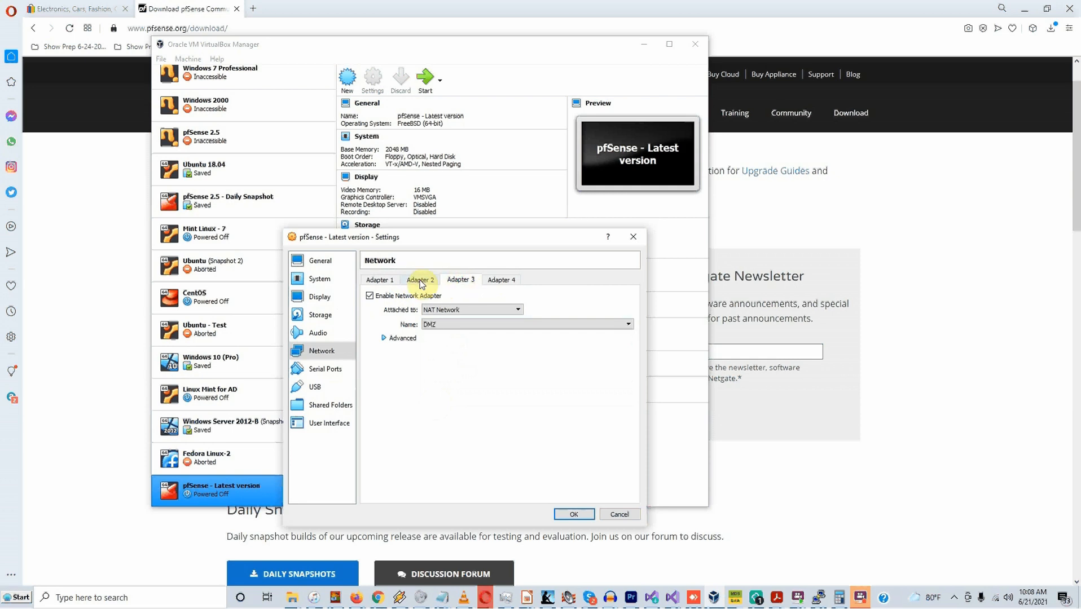
click(378, 280)
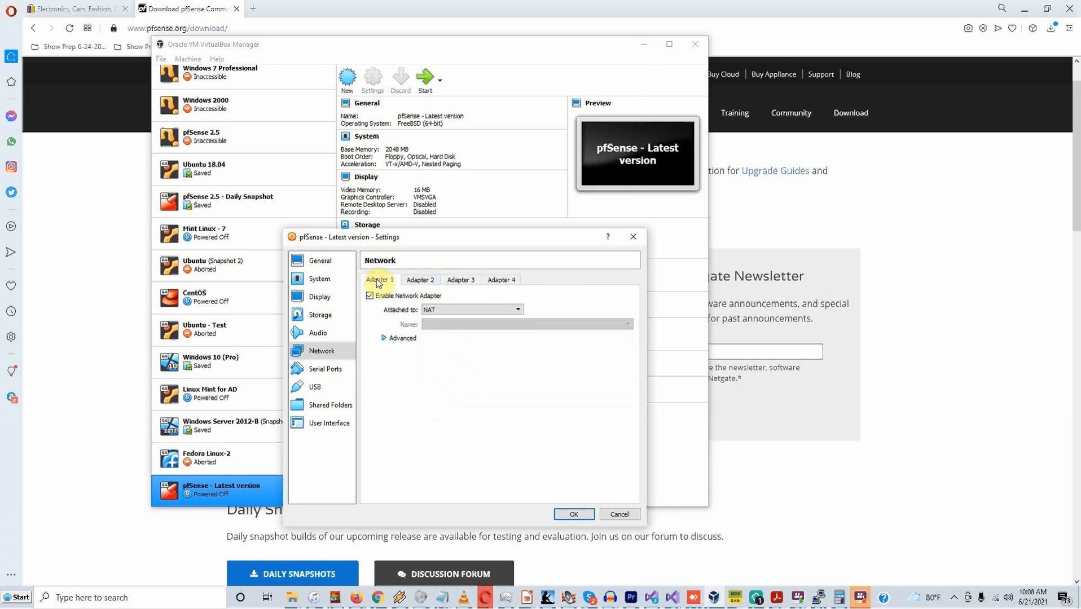
- Review network Adapters 2 and 3 plus the Serial Ports, USB, Shared Folders and User Interface settings, and save the machine's configuration
click(420, 280)
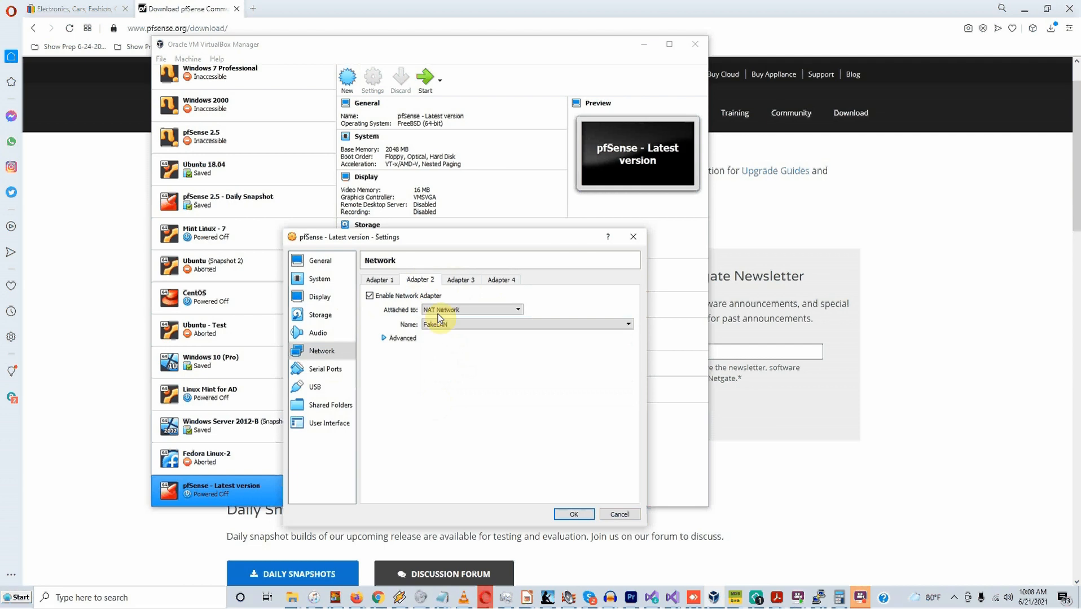
click(460, 280)
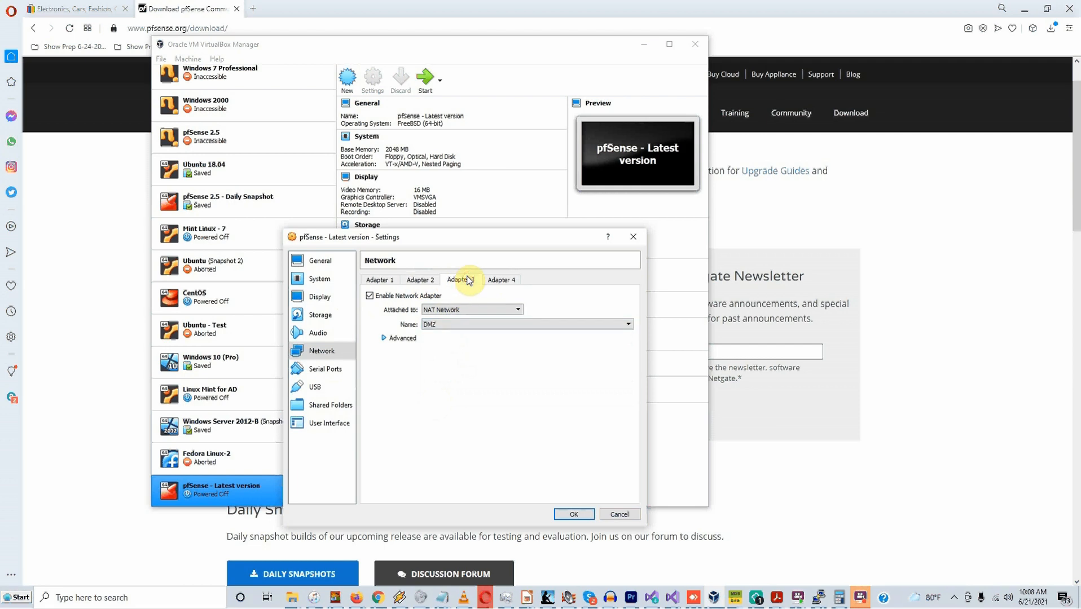
click(331, 370)
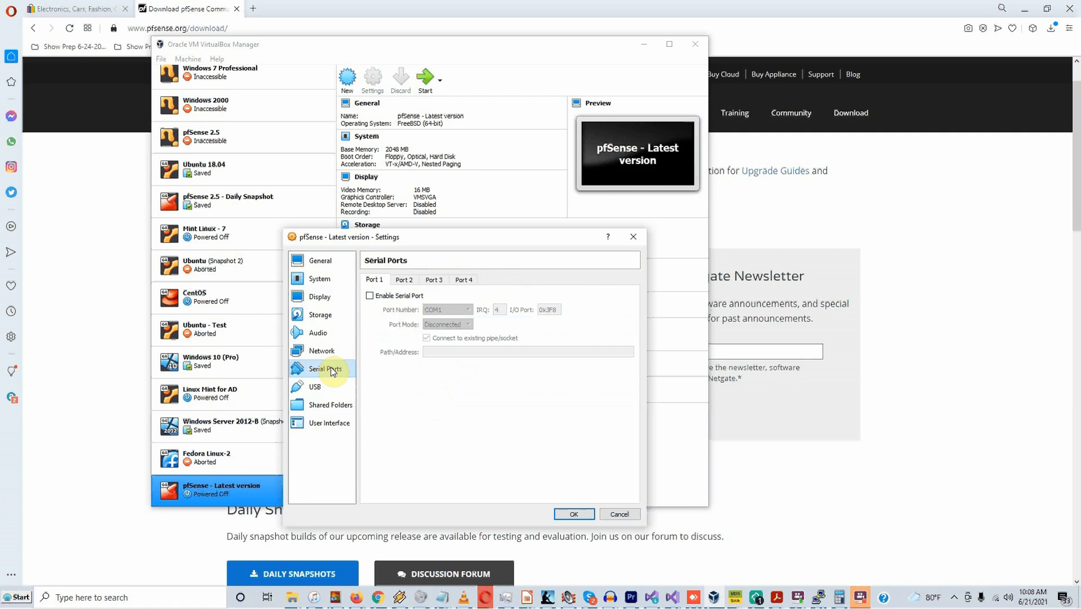
click(327, 388)
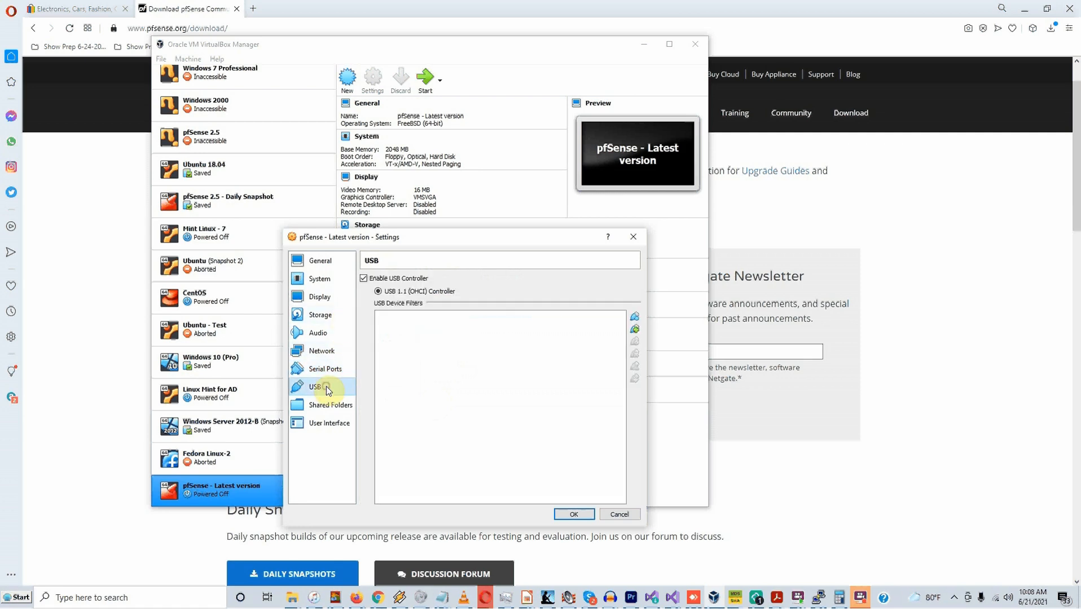
click(320, 409)
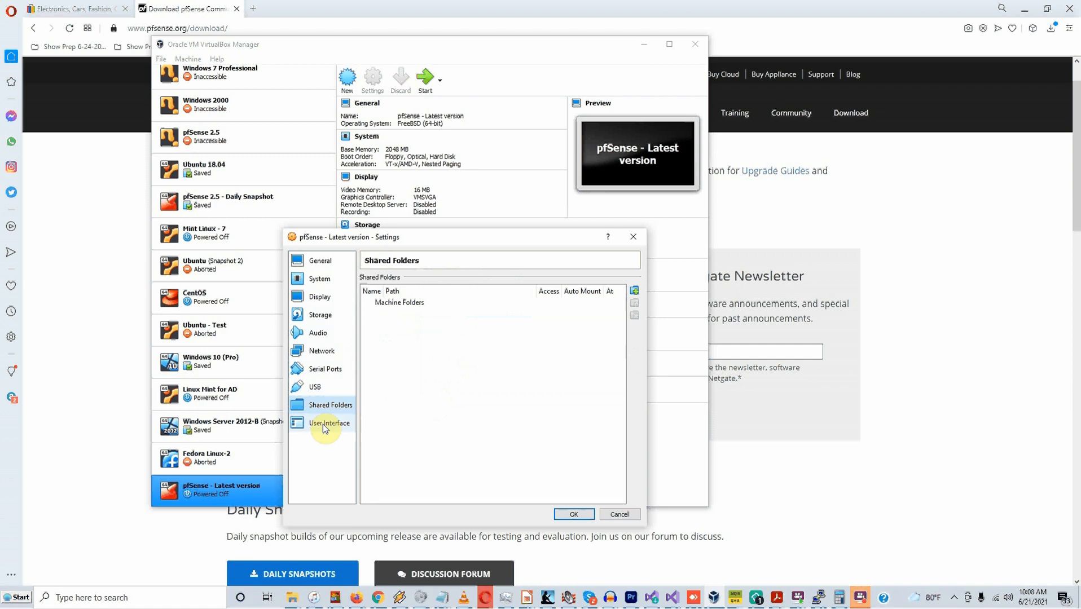
click(325, 425)
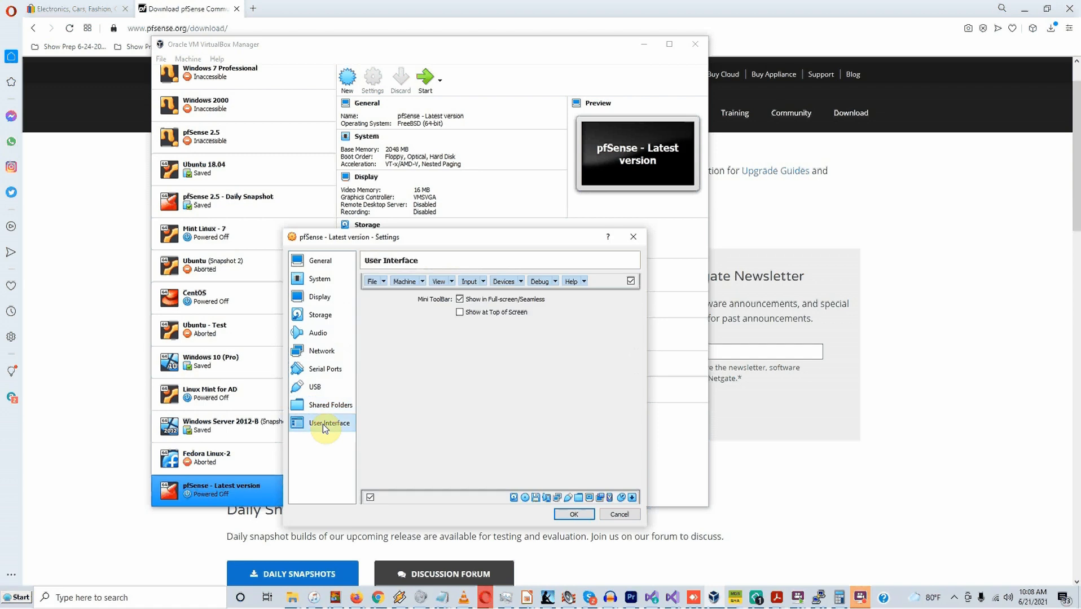
click(572, 514)
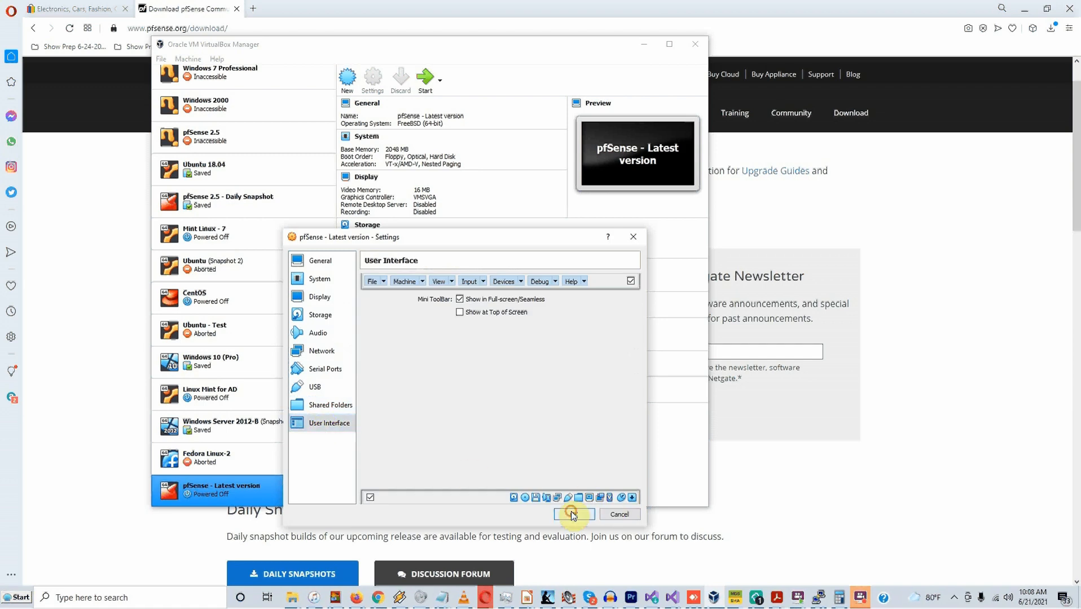
- Launch the "pfSense - Latest version" machine with a normal start
right_click(200, 493)
mouse_move(294, 345)
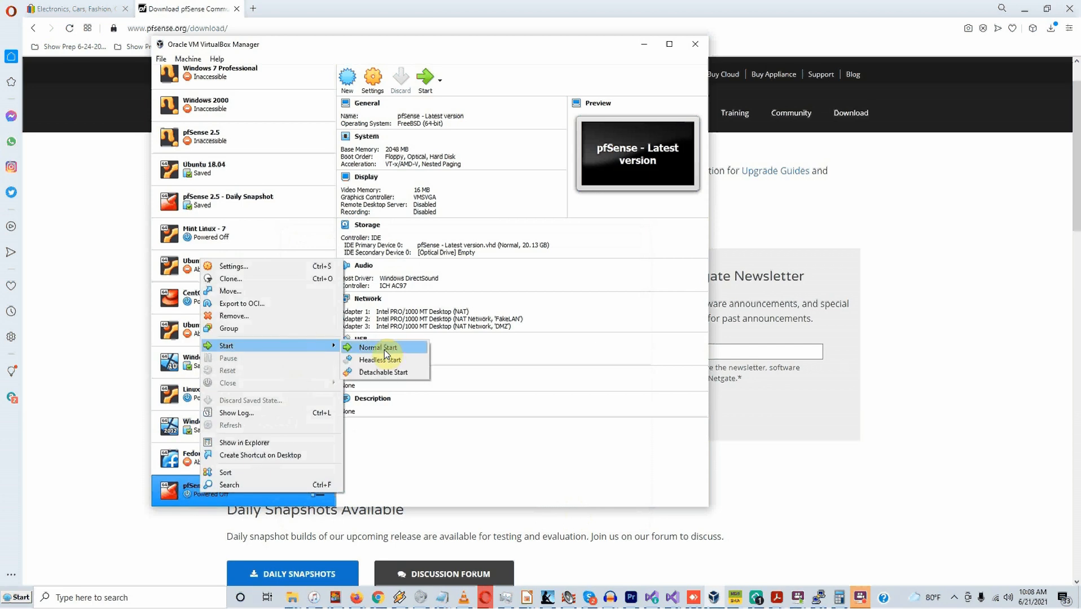
click(388, 353)
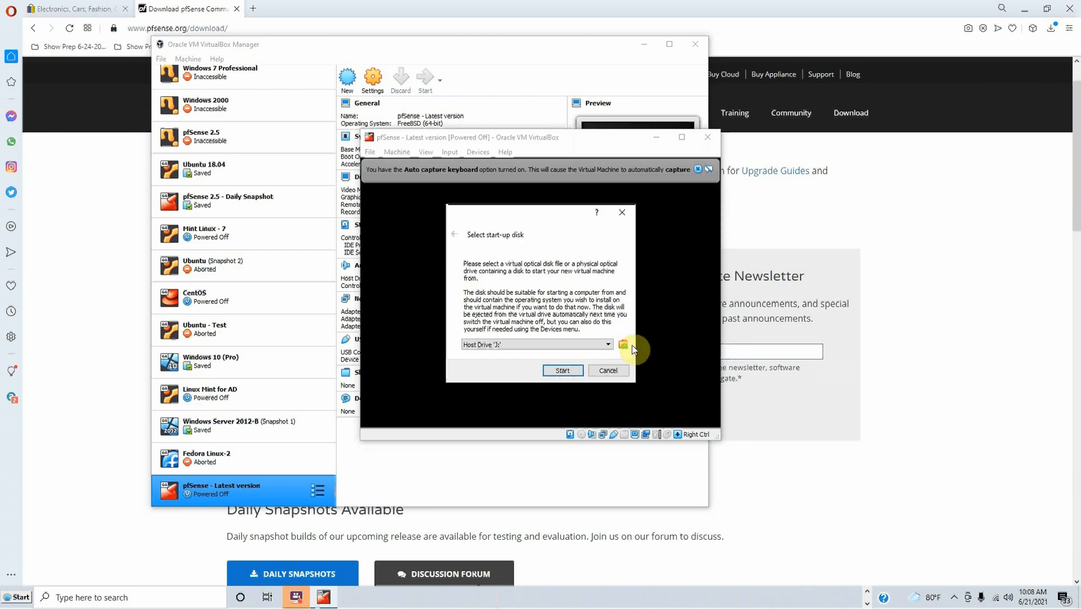
- Add pfSense-CE-2.5.1-RELEASE-amd64.iso from the downloads\pfsense\temp subfolder to the available optical disk images
click(607, 342)
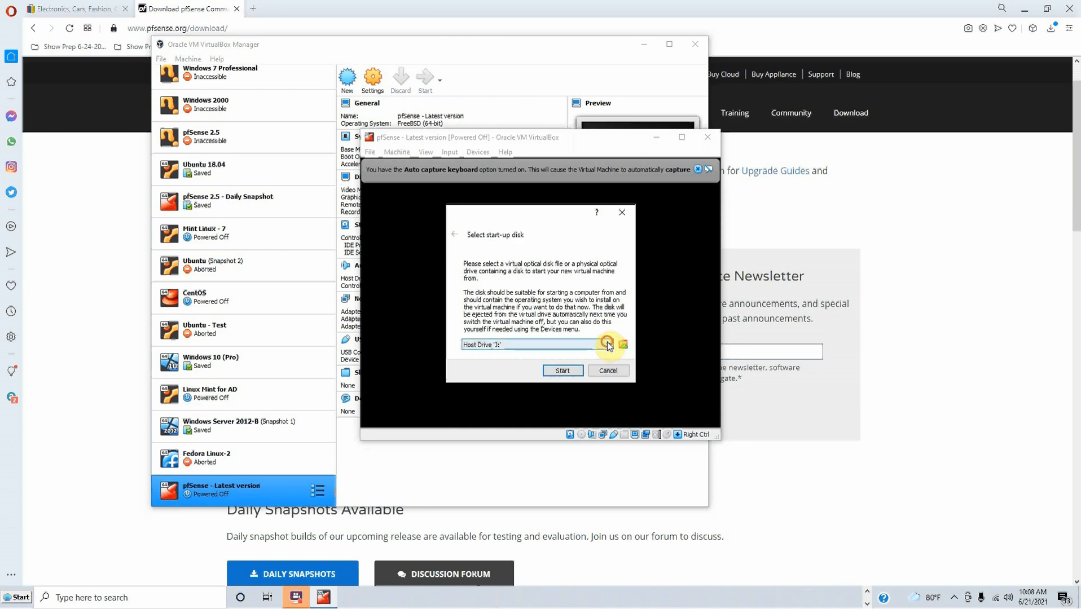
click(607, 342)
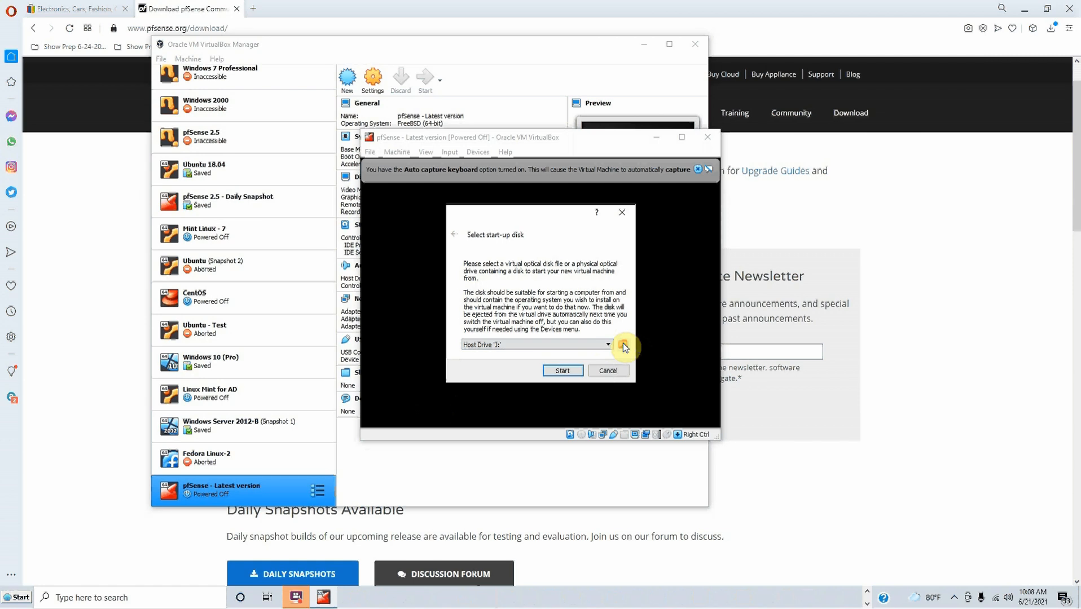
click(624, 345)
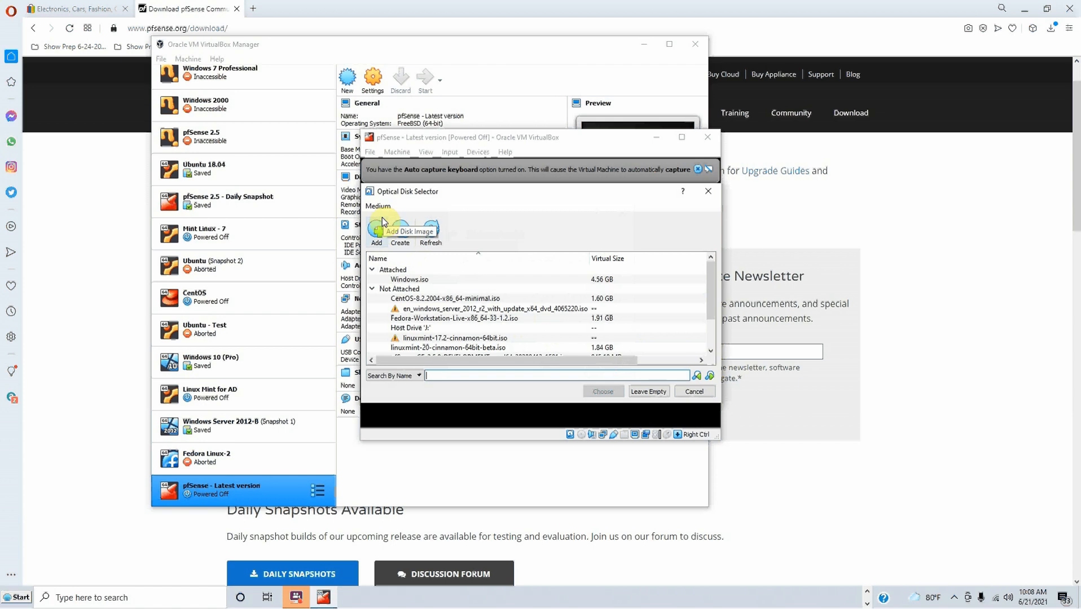
click(377, 237)
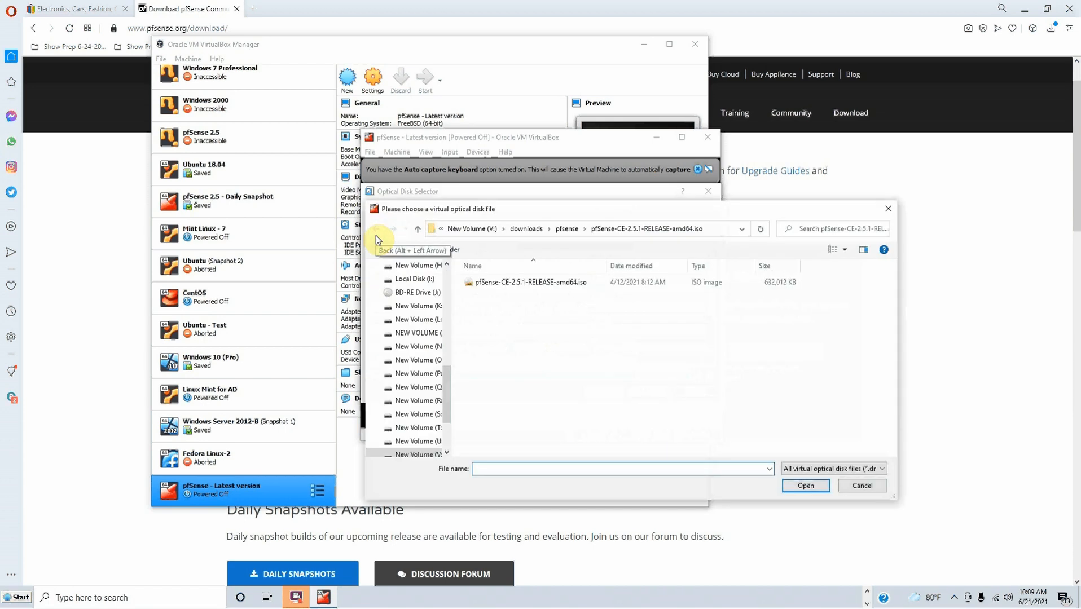
click(419, 230)
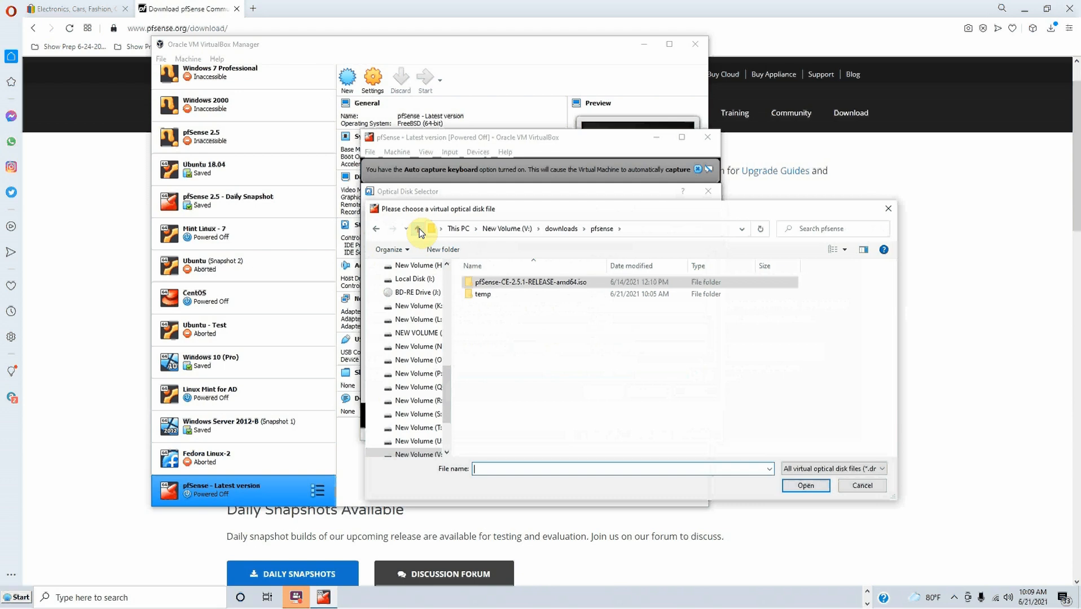
double_click(486, 294)
double_click(496, 284)
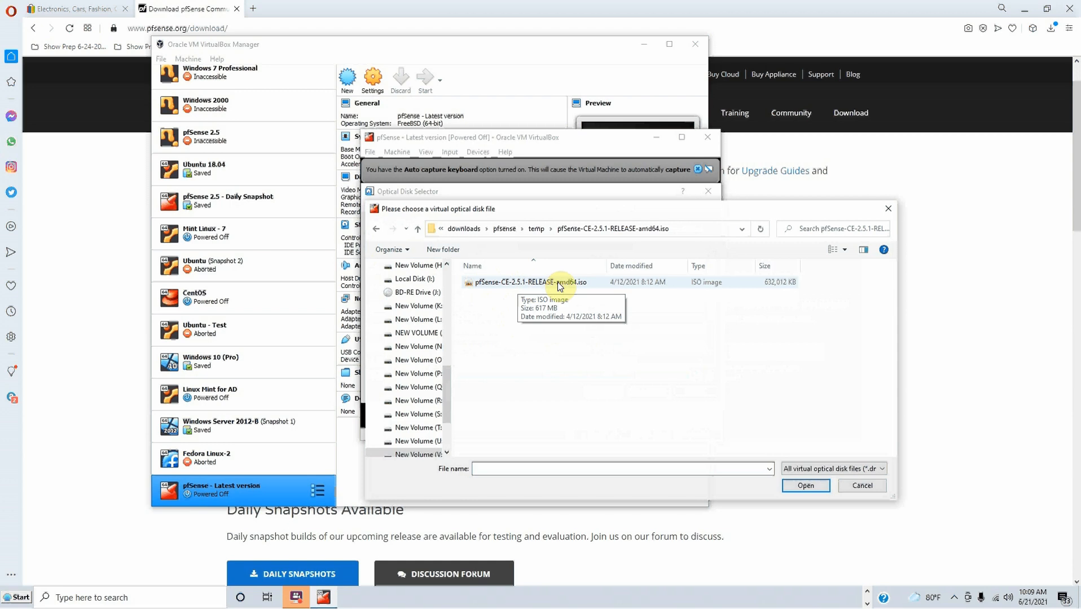
click(583, 286)
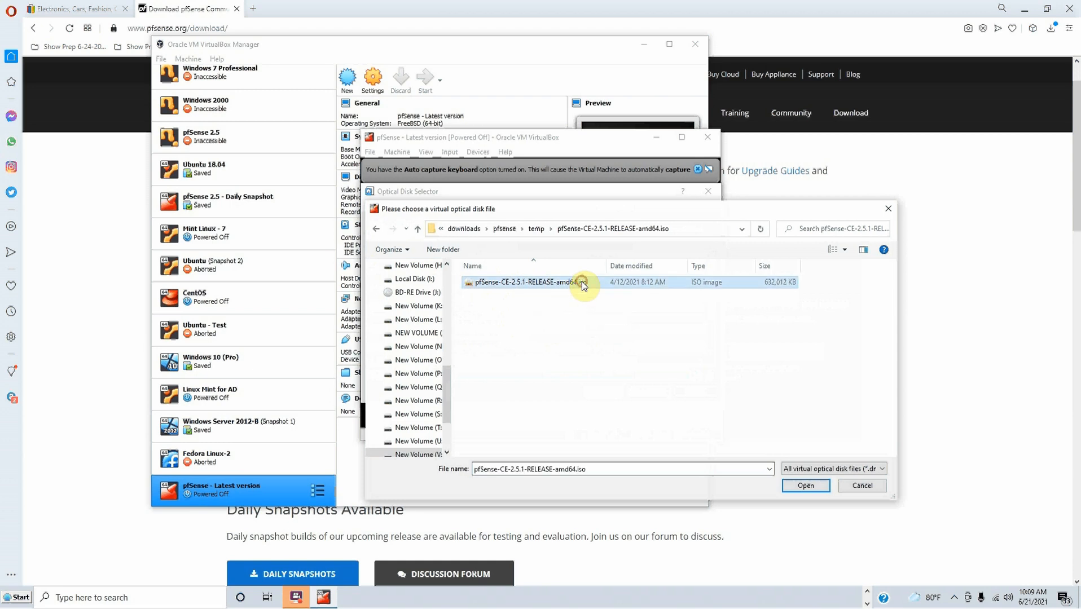
click(801, 484)
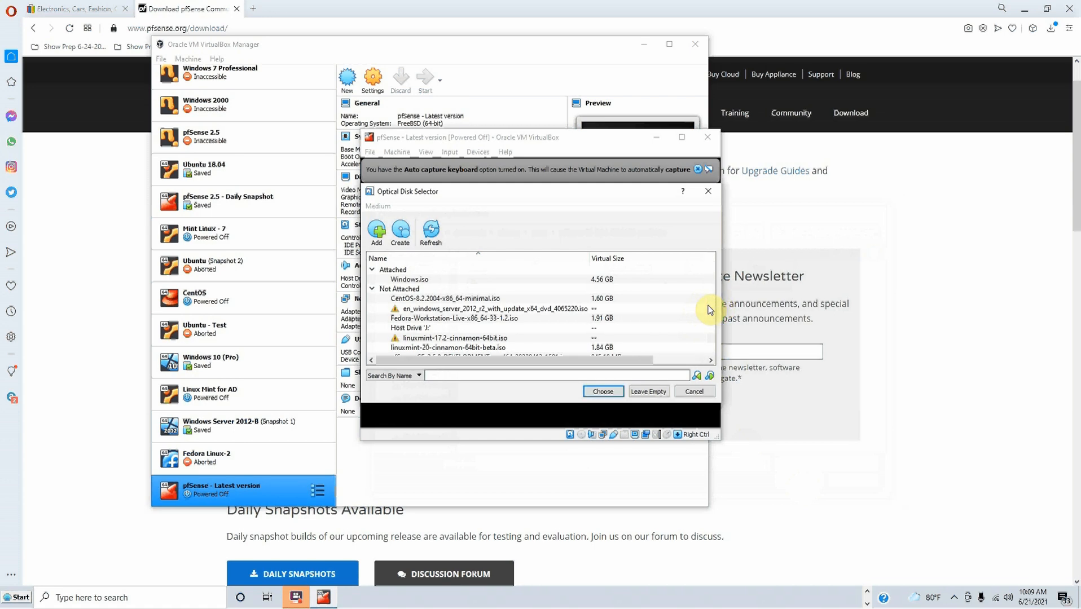
- Choose the pfSense-CE-2.5.1-RELEASE-amd64.iso stored in the temp folder as start-up disk and boot the machine from it
drag(709, 306, 709, 345)
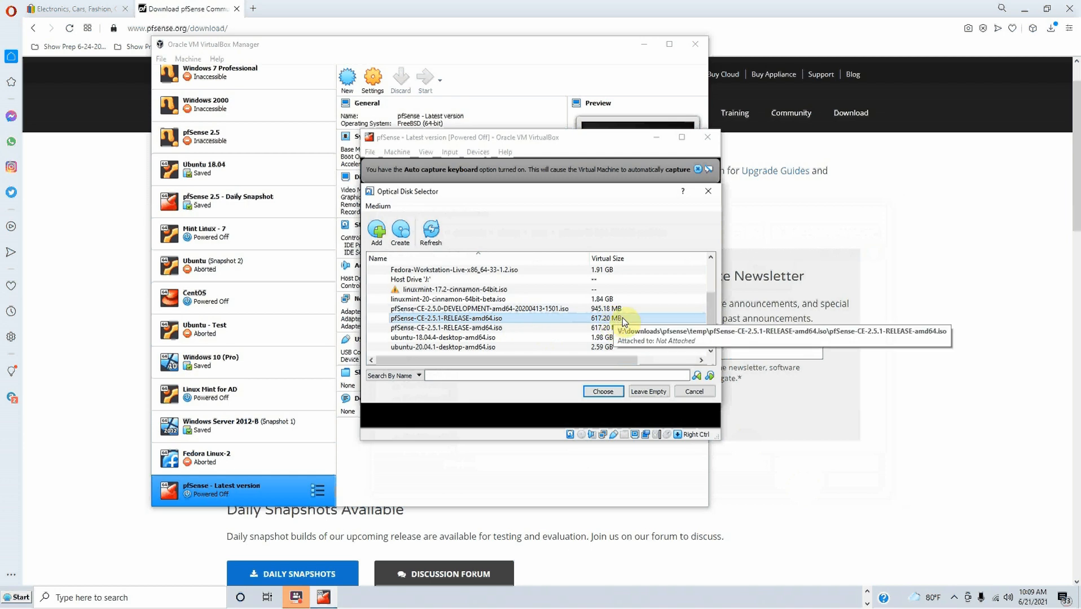
click(602, 391)
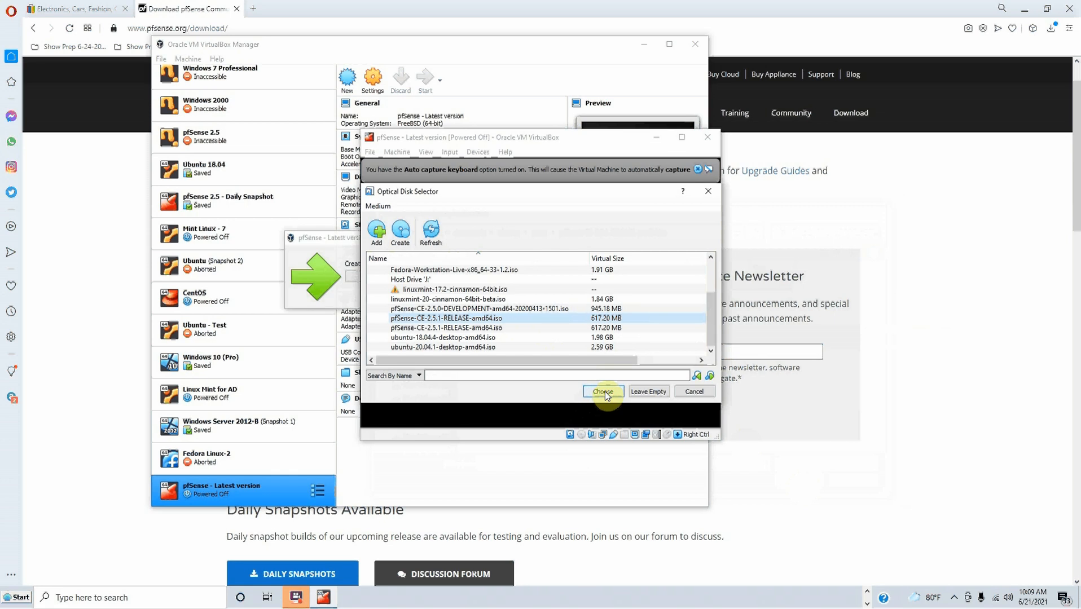
click(599, 392)
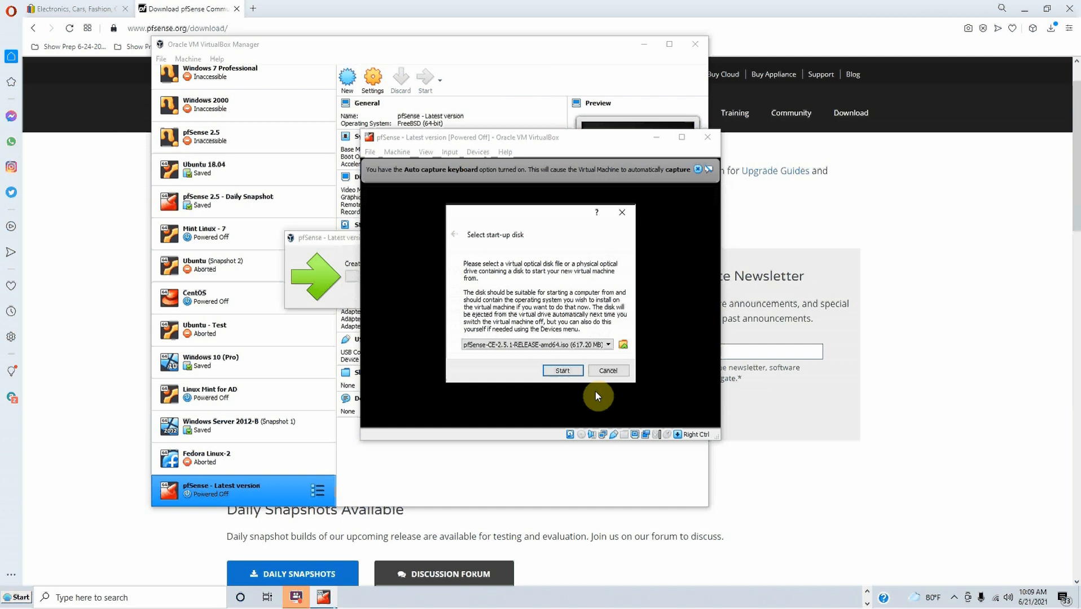
click(557, 370)
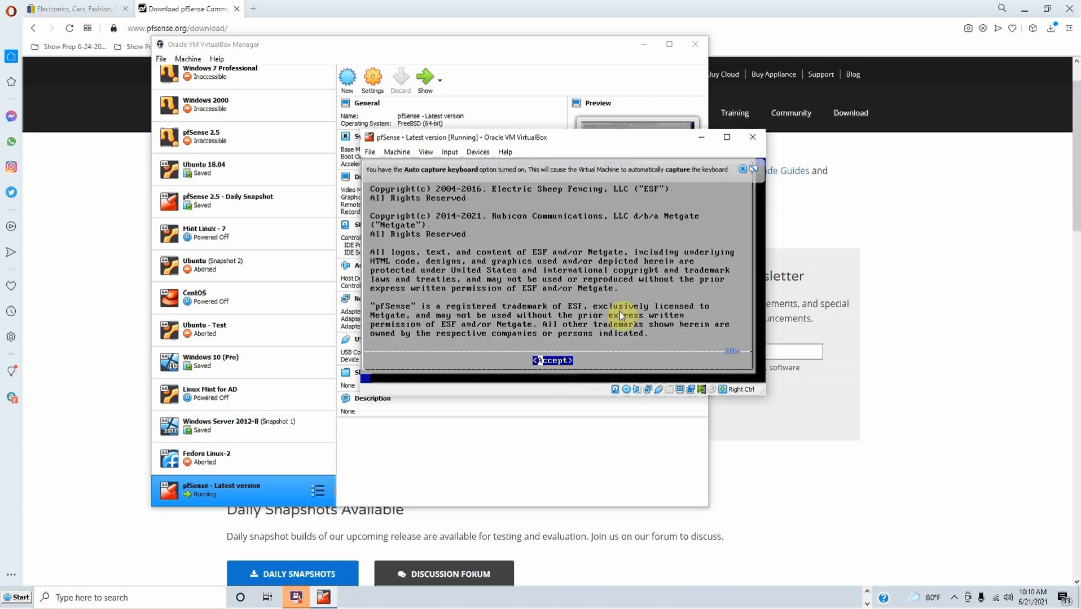
- Accept the installer's copyright and distribution notice and choose Install pfSense
click(743, 169)
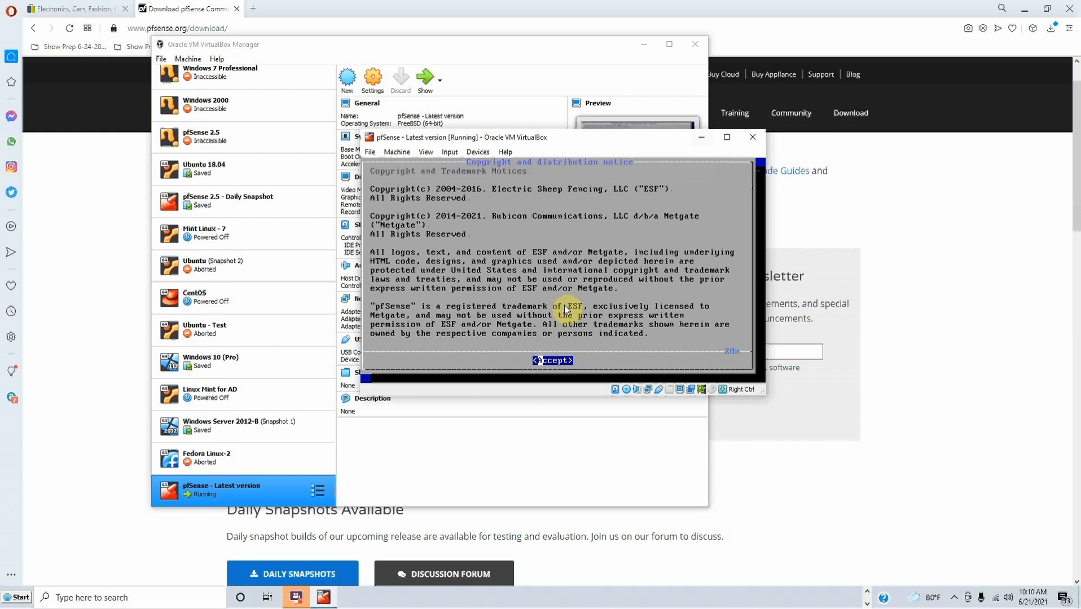
key(Return)
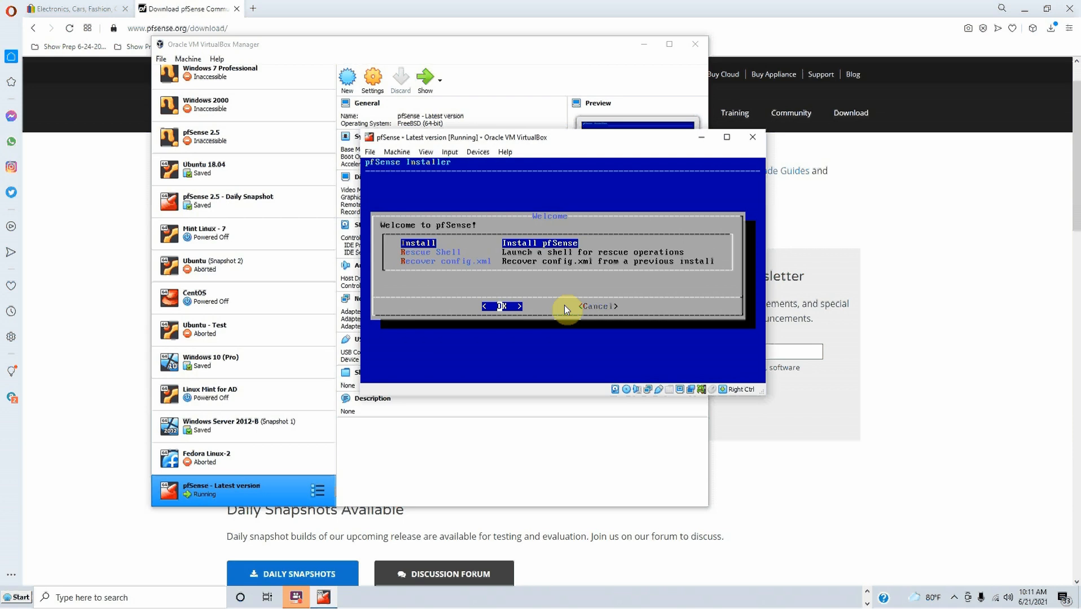
key(Down)
key(Down)
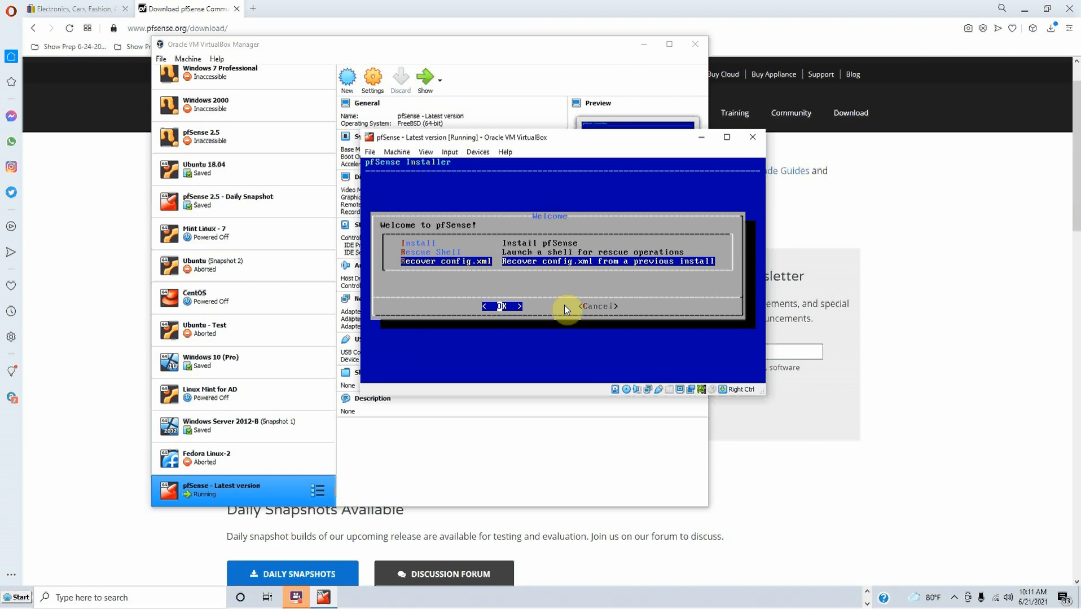
key(Up)
key(Up)
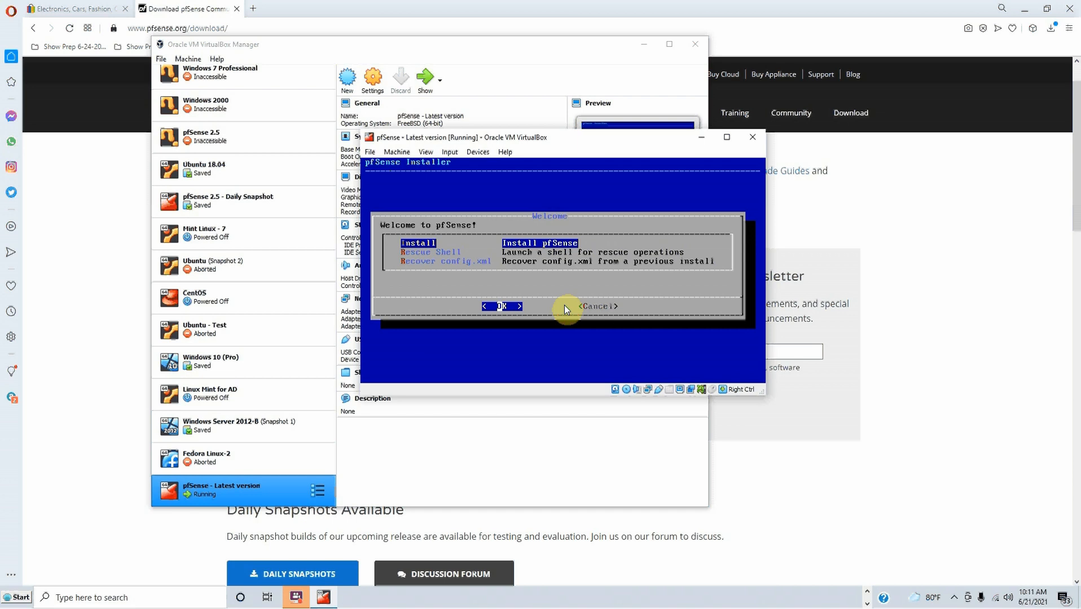
key(Return)
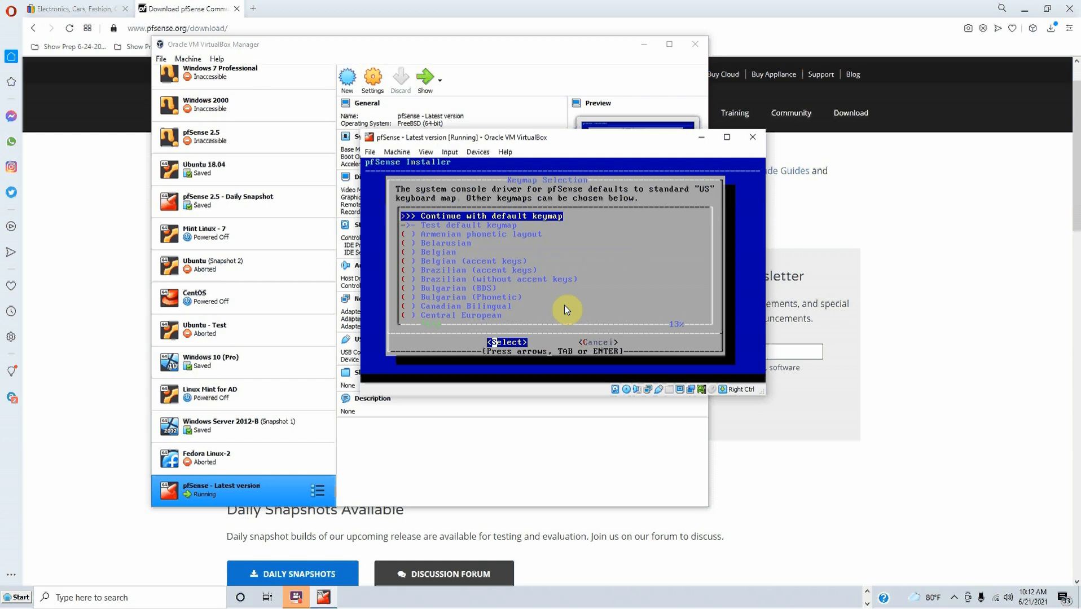
- Continue with the default keymap and choose Manual Disk Setup (experts) as the partitioning method
key(Return)
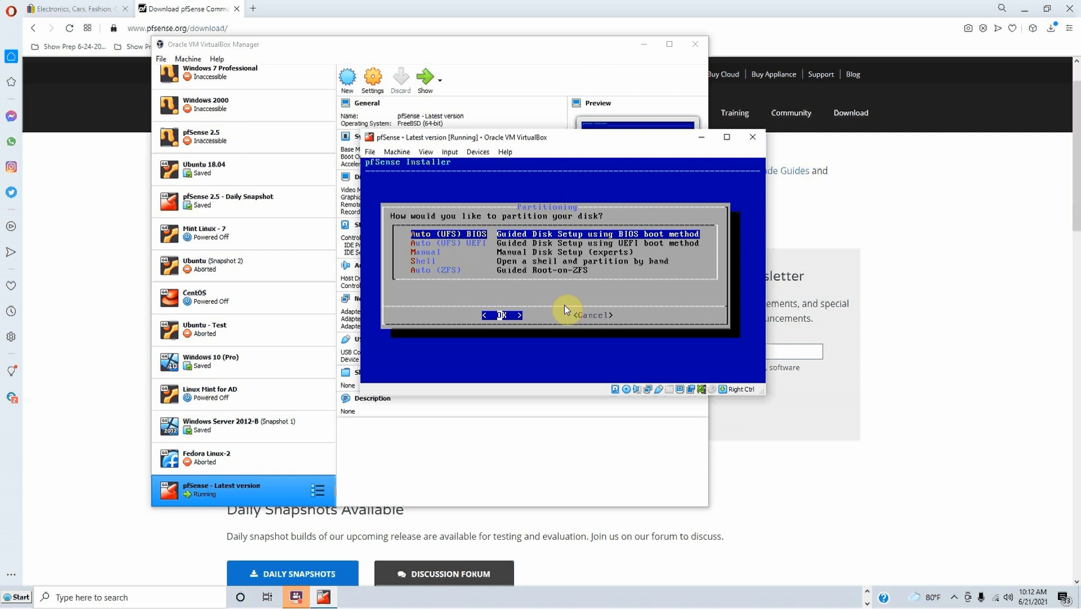
key(Down)
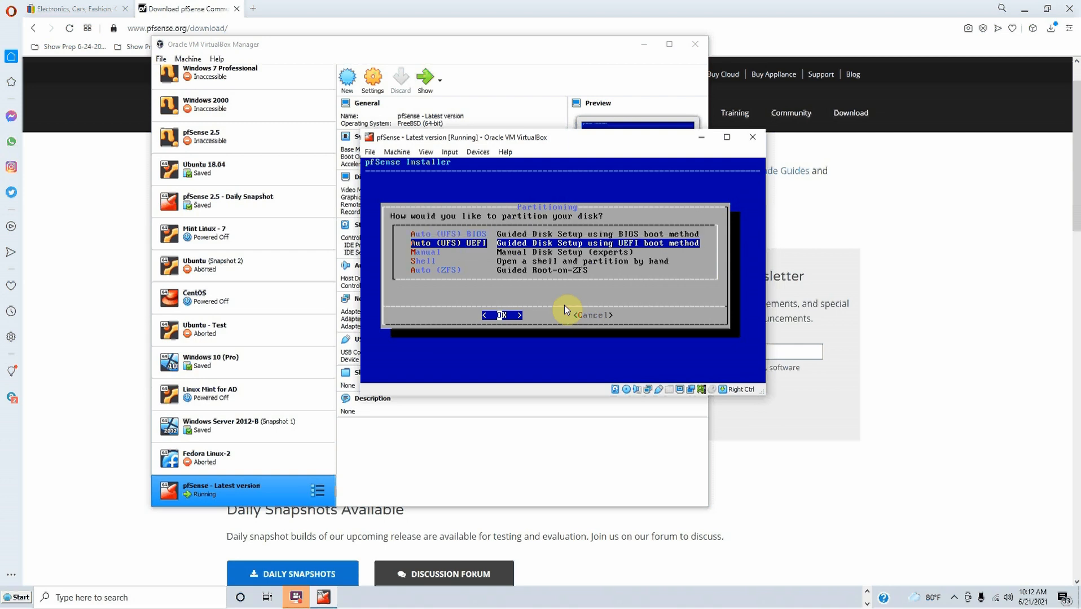
key(Down)
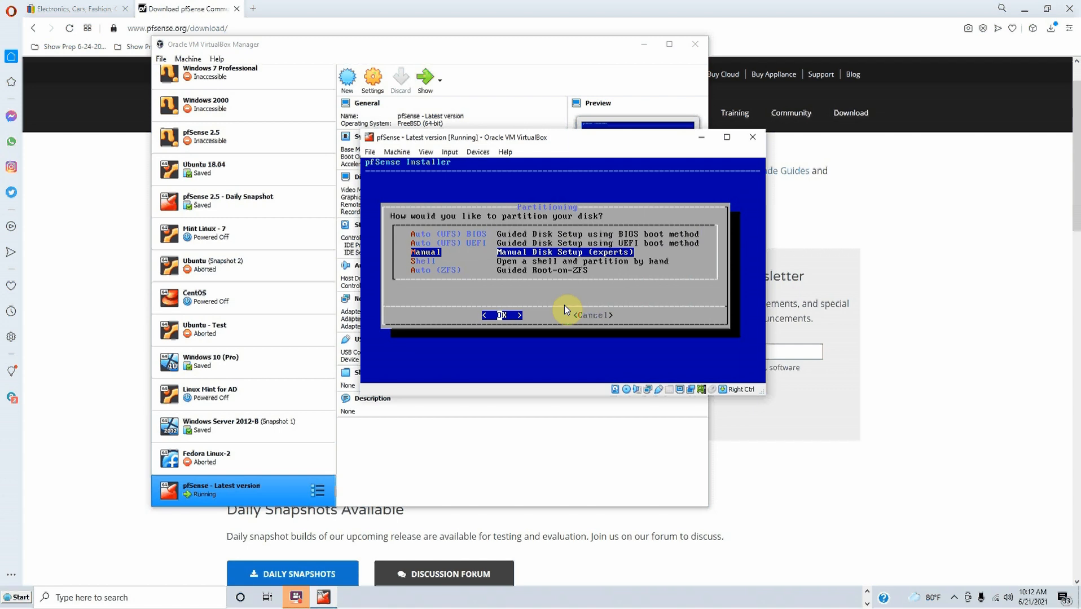
key(Down)
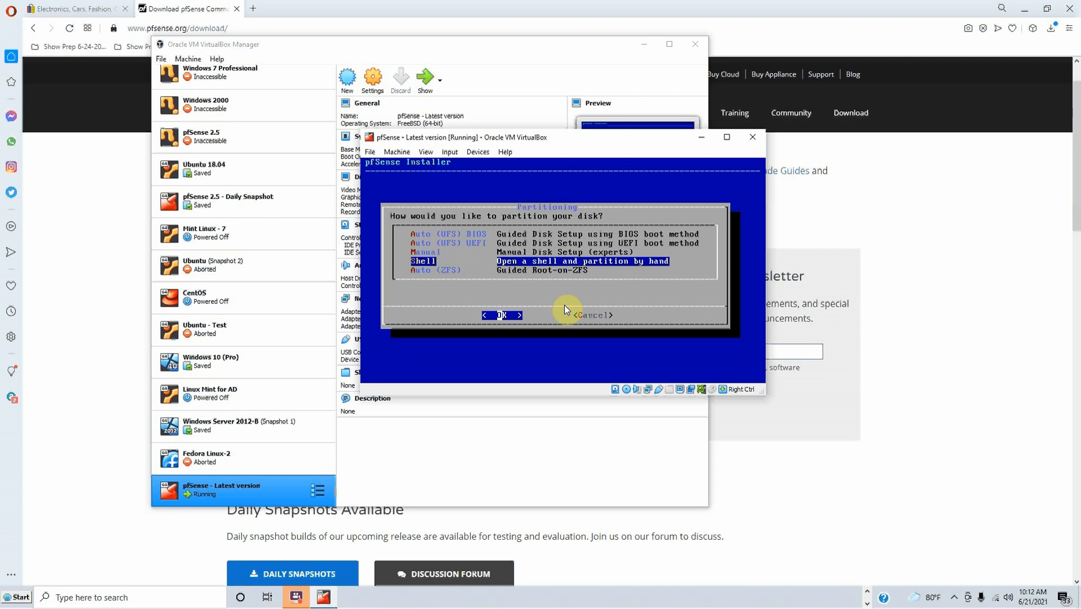
key(Up)
key(Down)
key(Up)
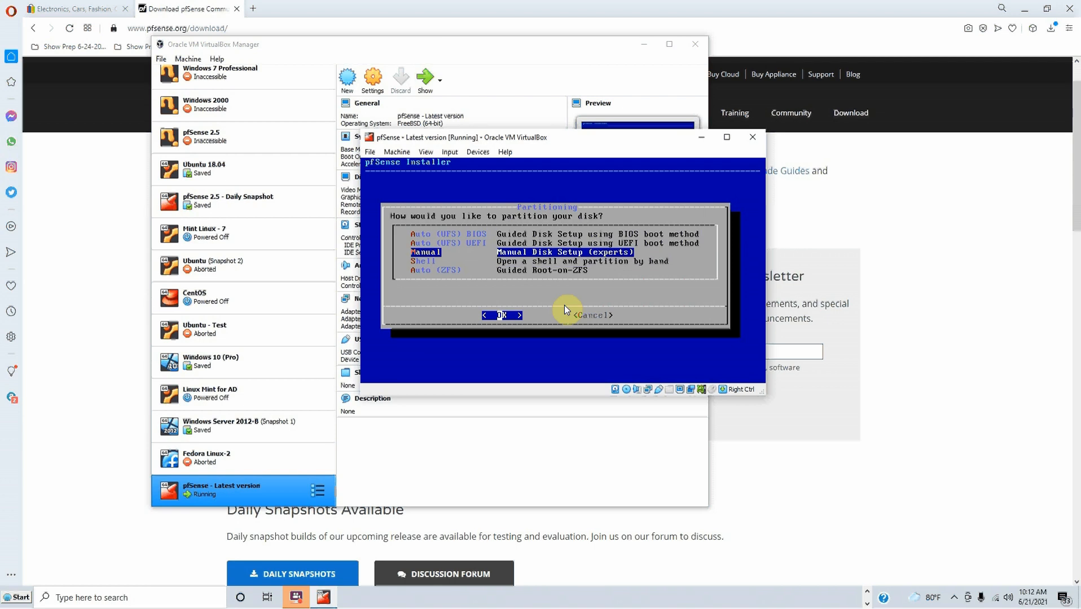
key(Down)
key(Down)
key(Up)
key(Up)
key(Return)
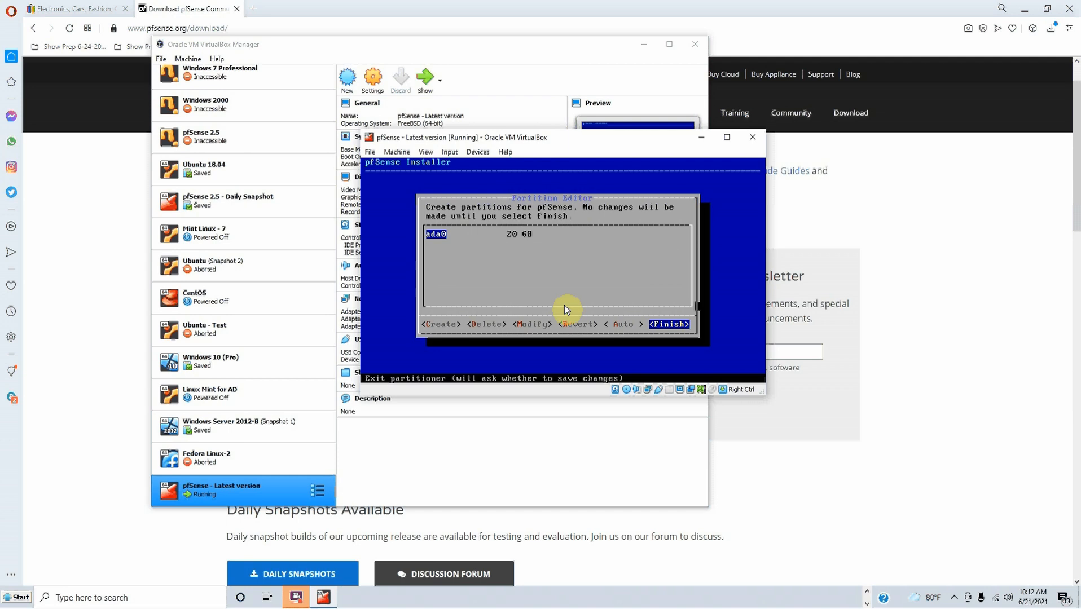
- Create a partition table on disk ada0 using the BSD Labels partition scheme
key(Left)
key(Left)
key(Left)
key(Left)
key(Left)
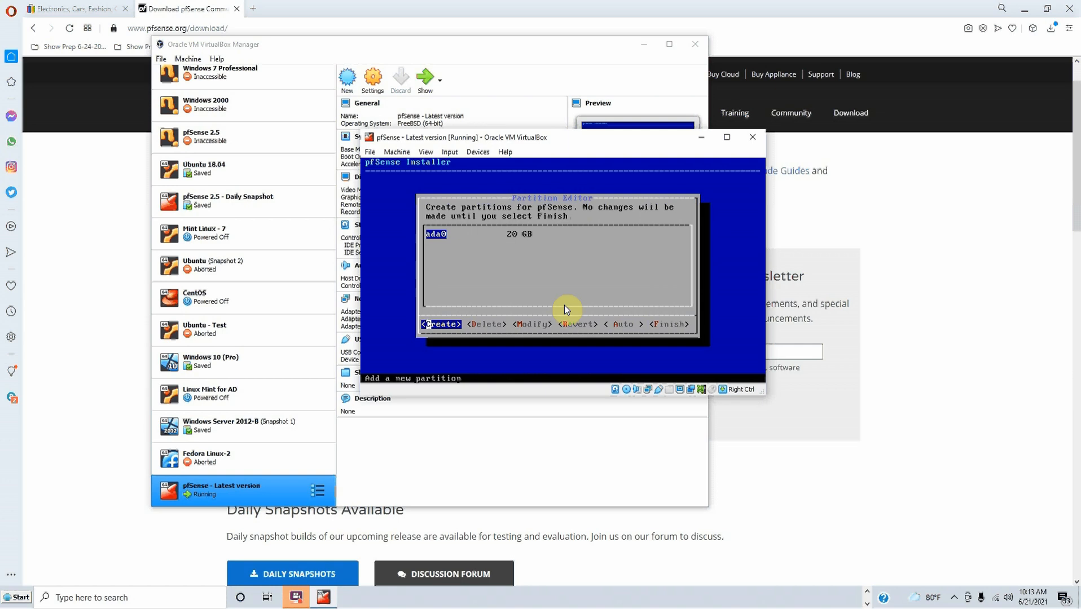
key(Return)
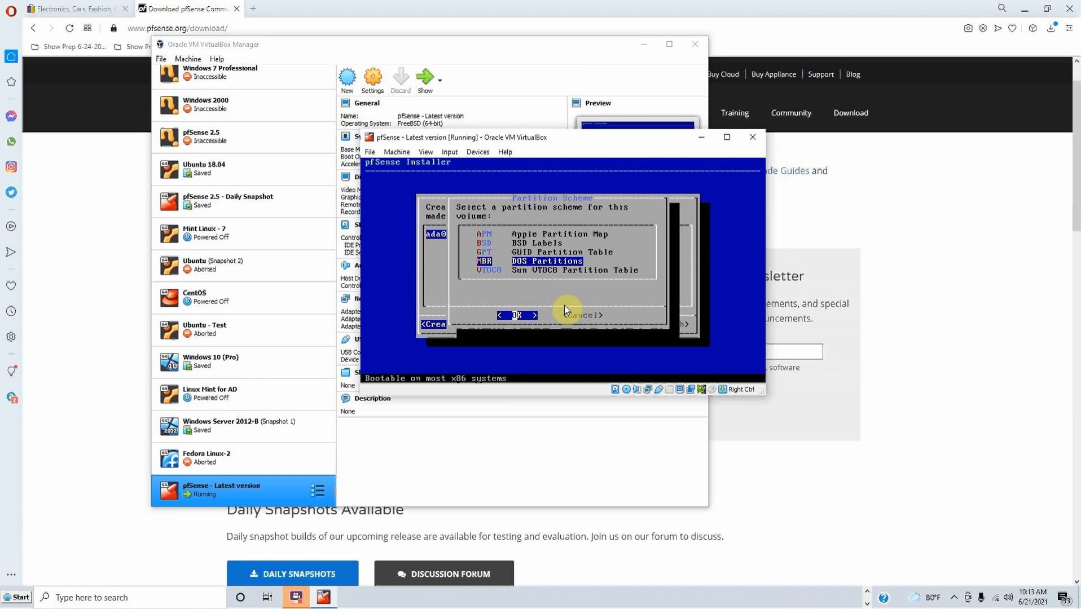
key(Up)
key(Up)
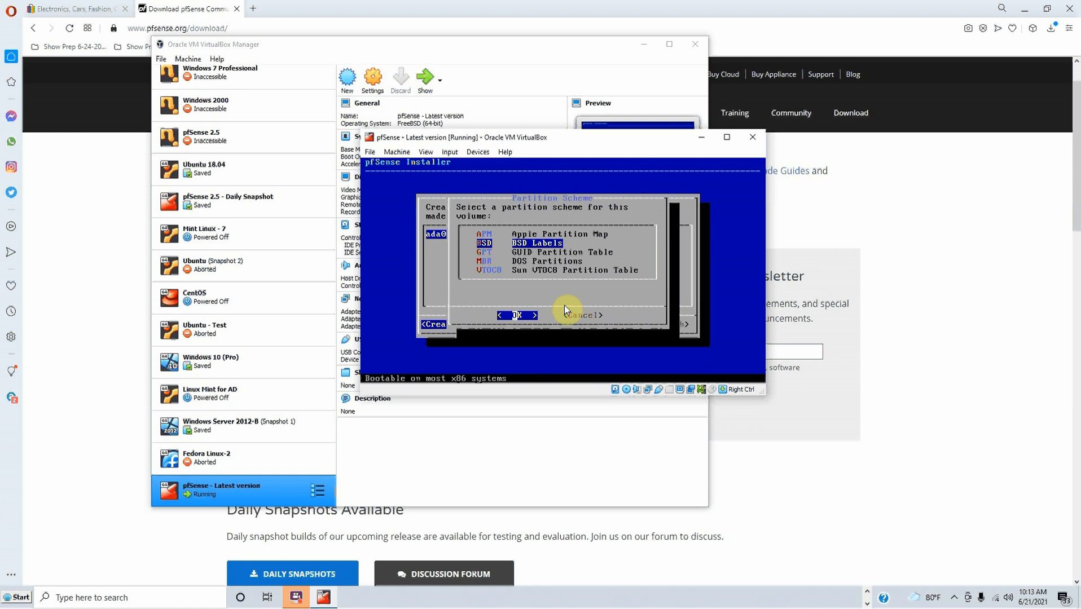
key(Return)
key(Return)
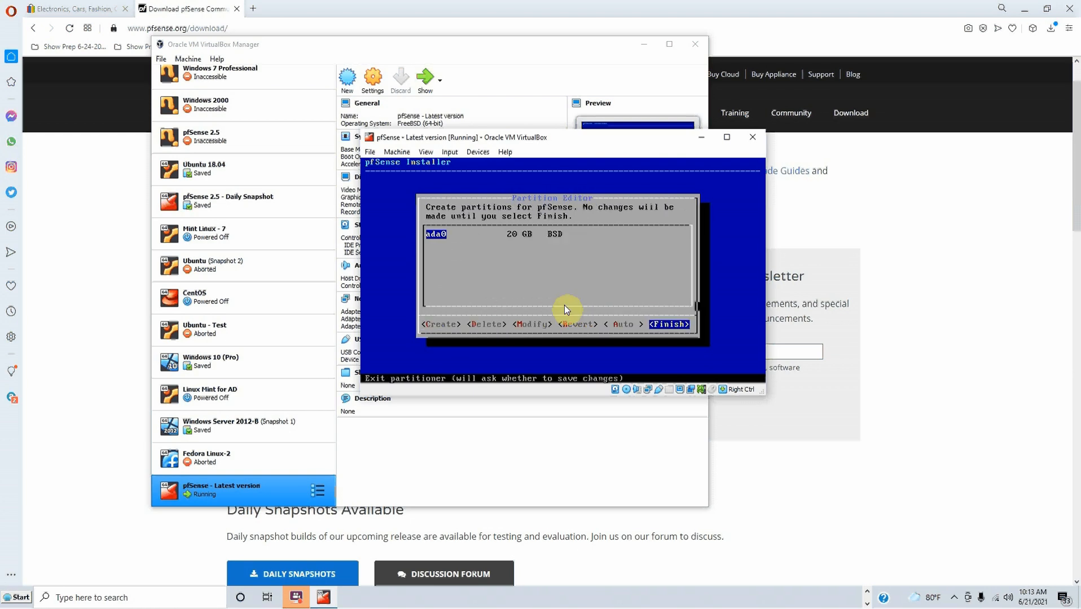
- Add a 20GB freebsd-ufs partition without a mountpoint to ada0 and continue past the mountpoint warning
key(Left)
key(Left)
key(Left)
key(Left)
key(Left)
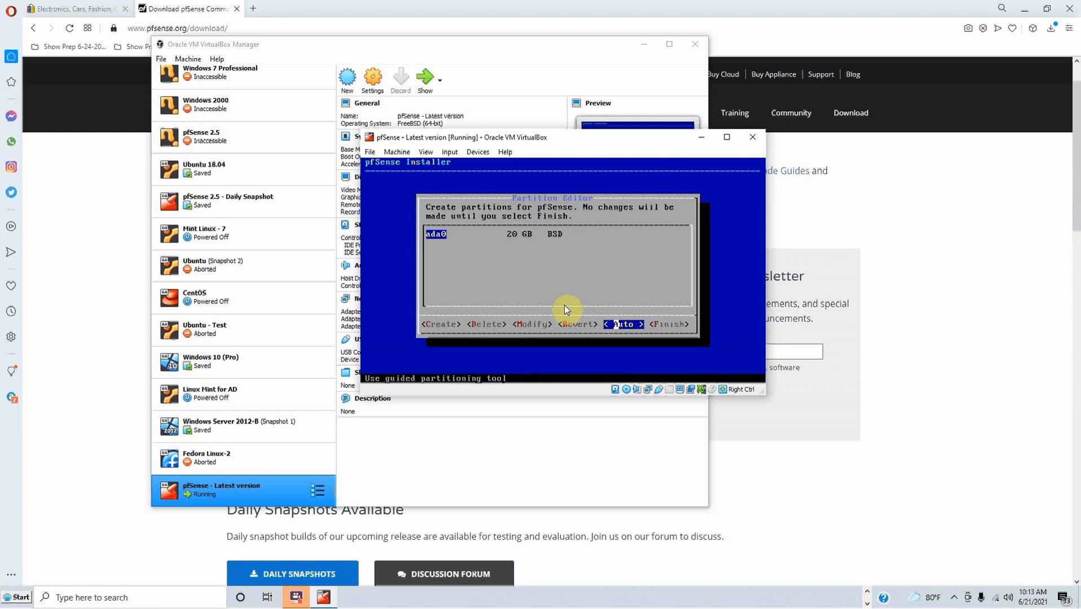
key(Return)
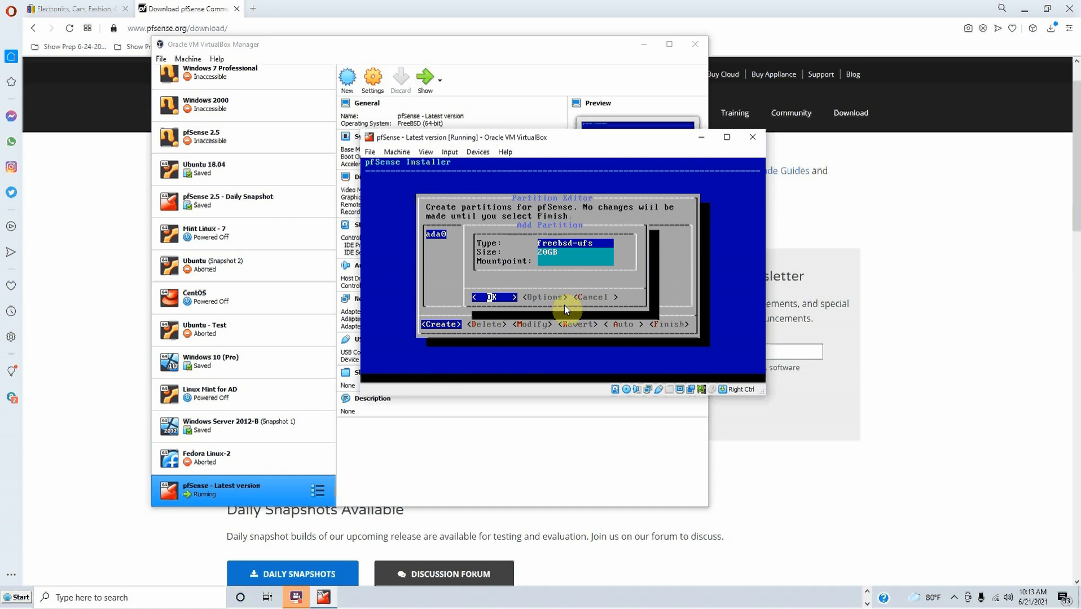
key(Right)
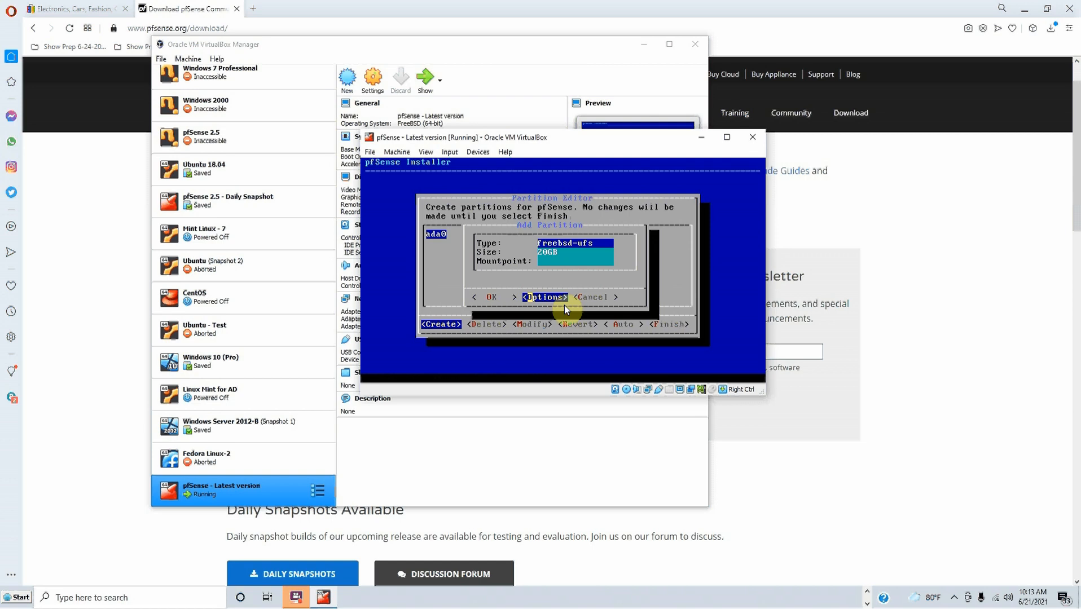
key(Tab)
key(Tab)
key(Tab)
key(Tab)
key(Tab)
key(Tab)
key(Tab)
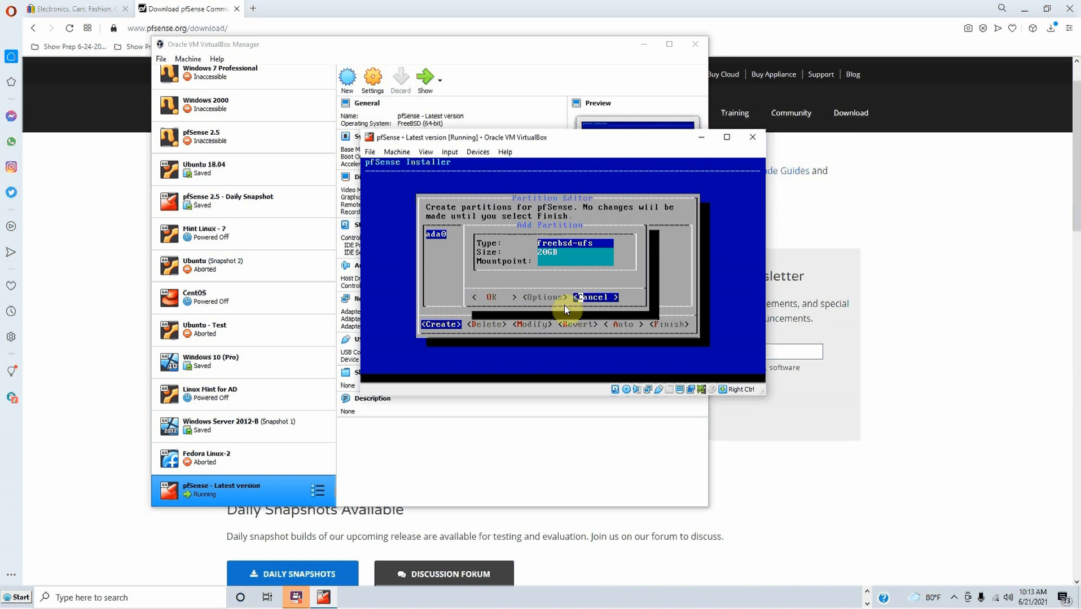
key(Tab)
key(Tab)
key(Tab)
key(Tab)
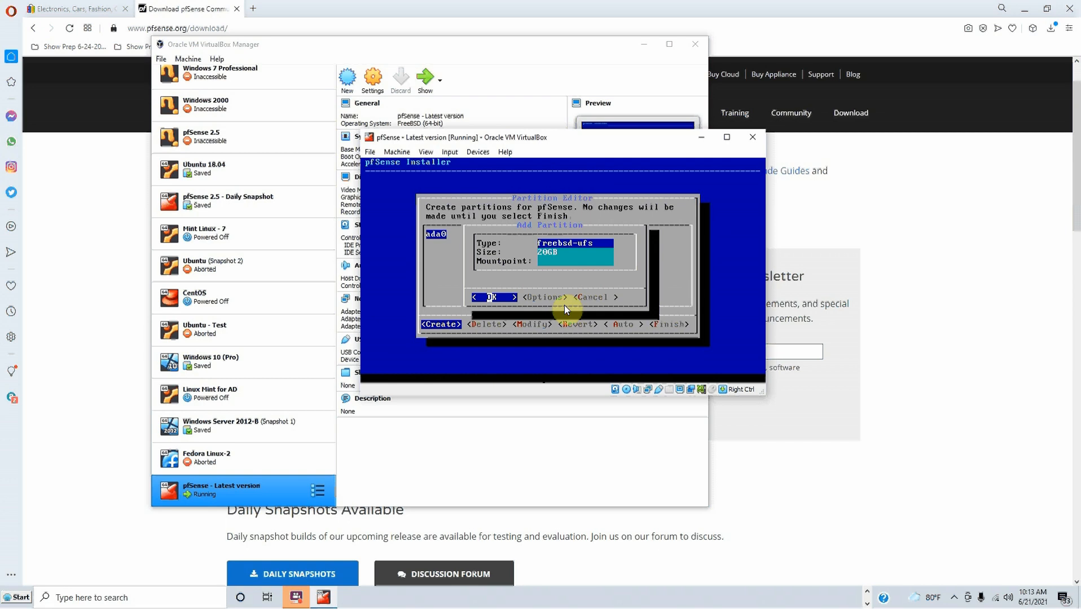
key(Return)
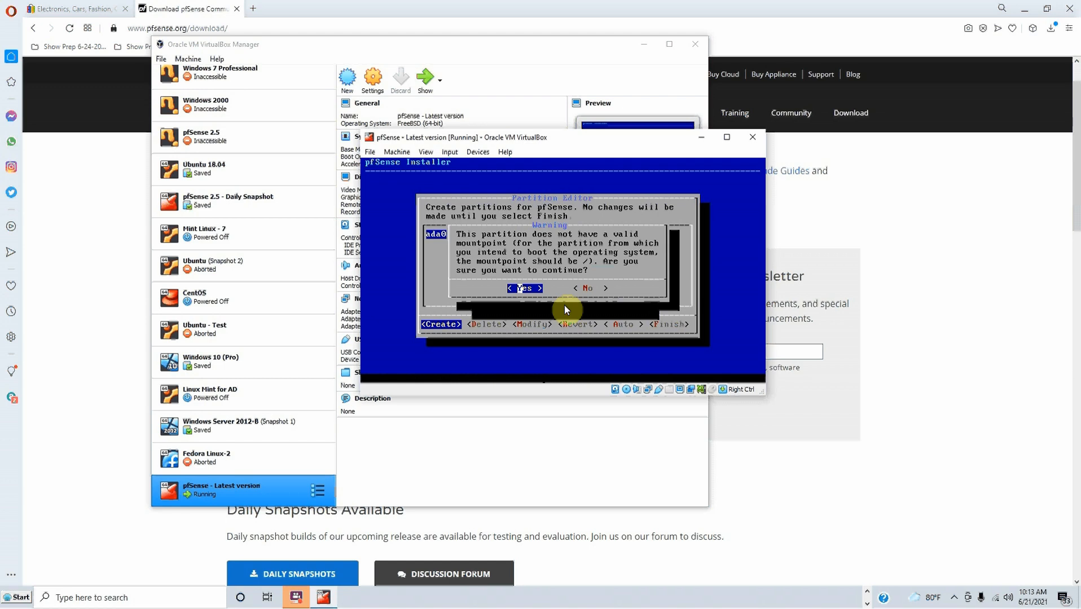
key(Return)
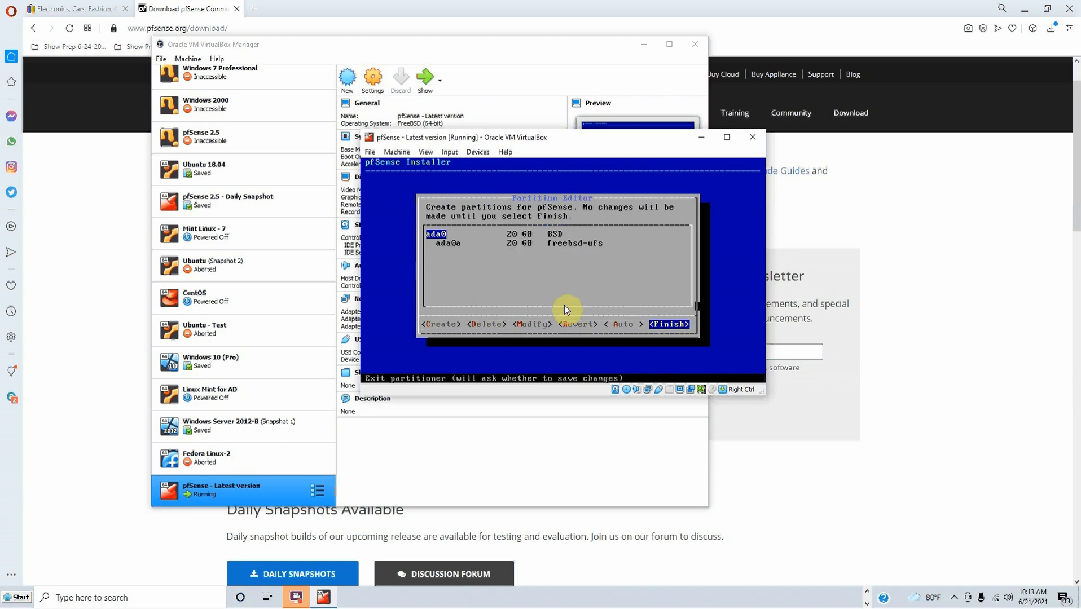
key(Return)
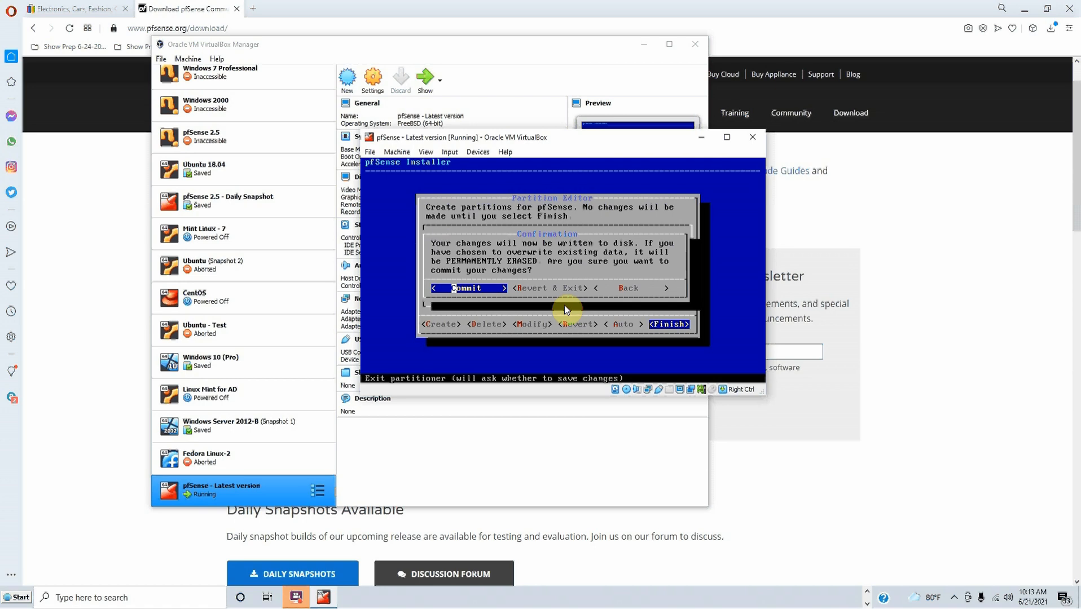
key(Right)
key(Right)
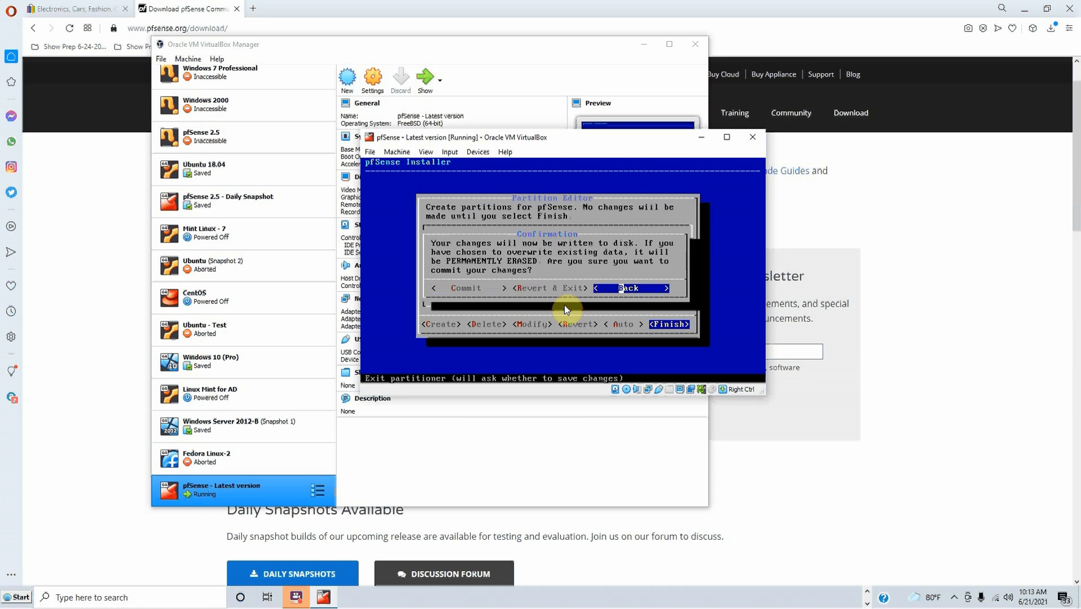
key(Return)
key(Up)
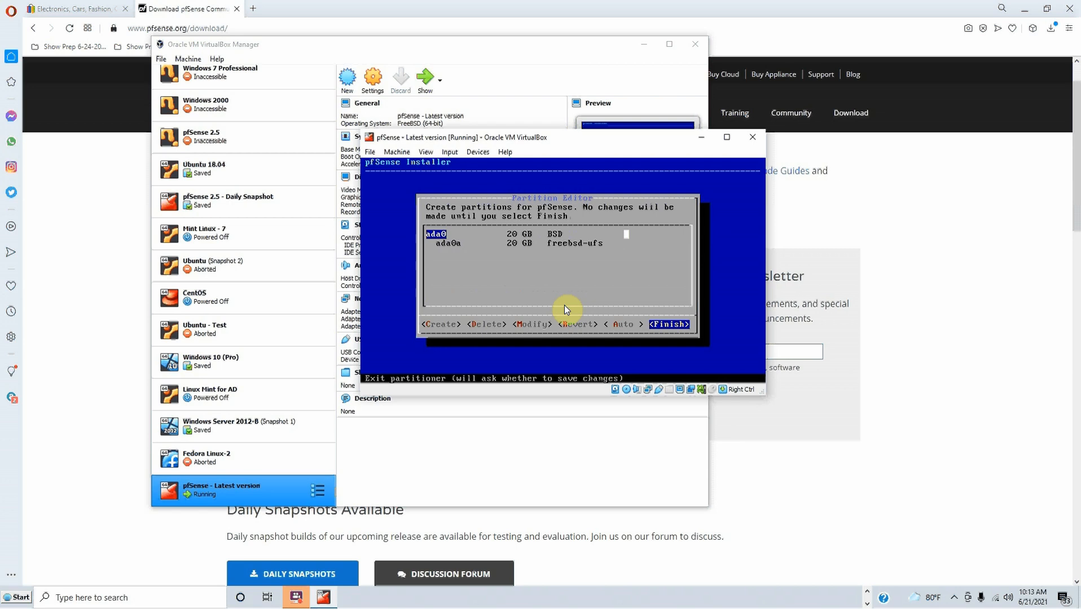
key(Return)
key(Right)
key(Right)
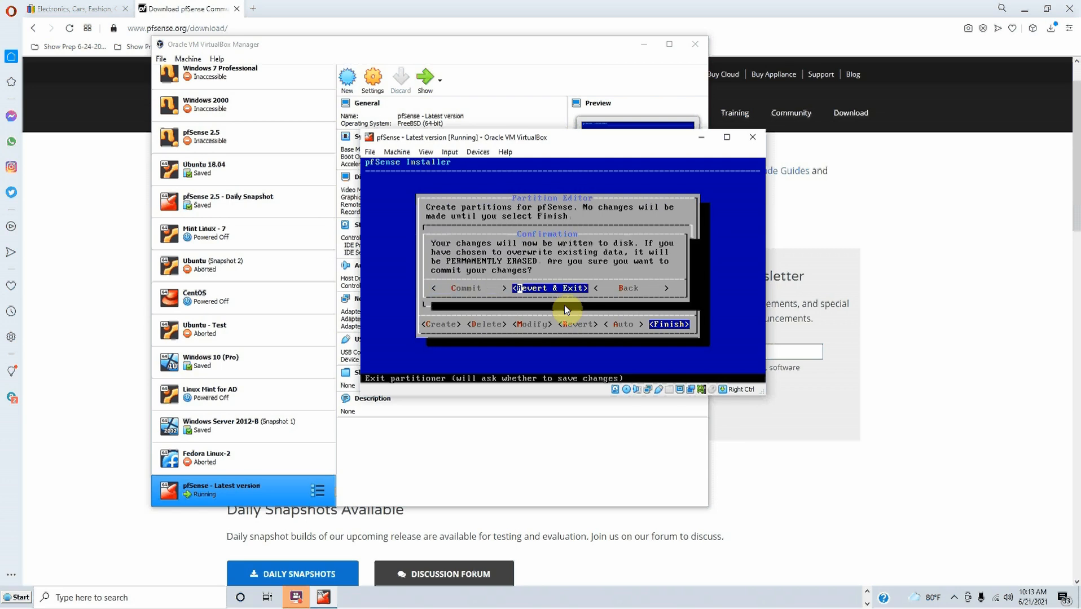
key(Return)
key(Return)
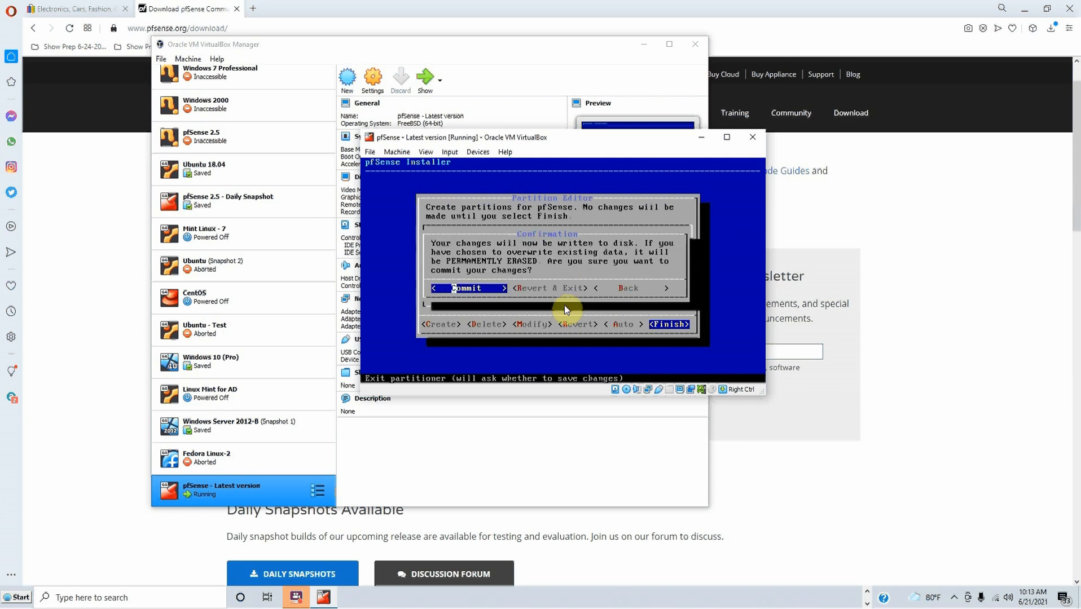
key(Right)
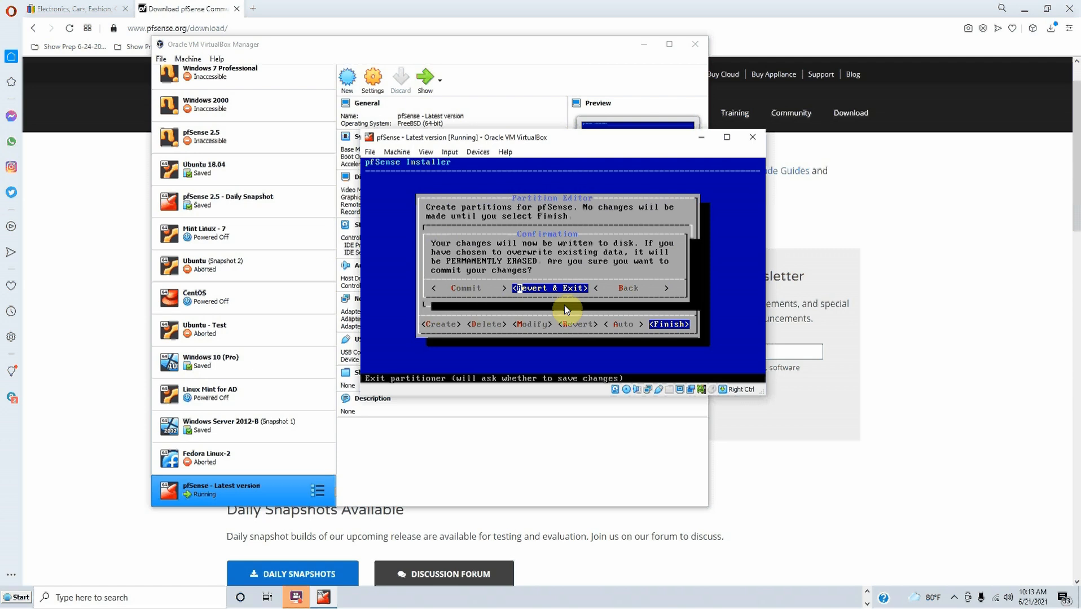
key(Right)
key(Return)
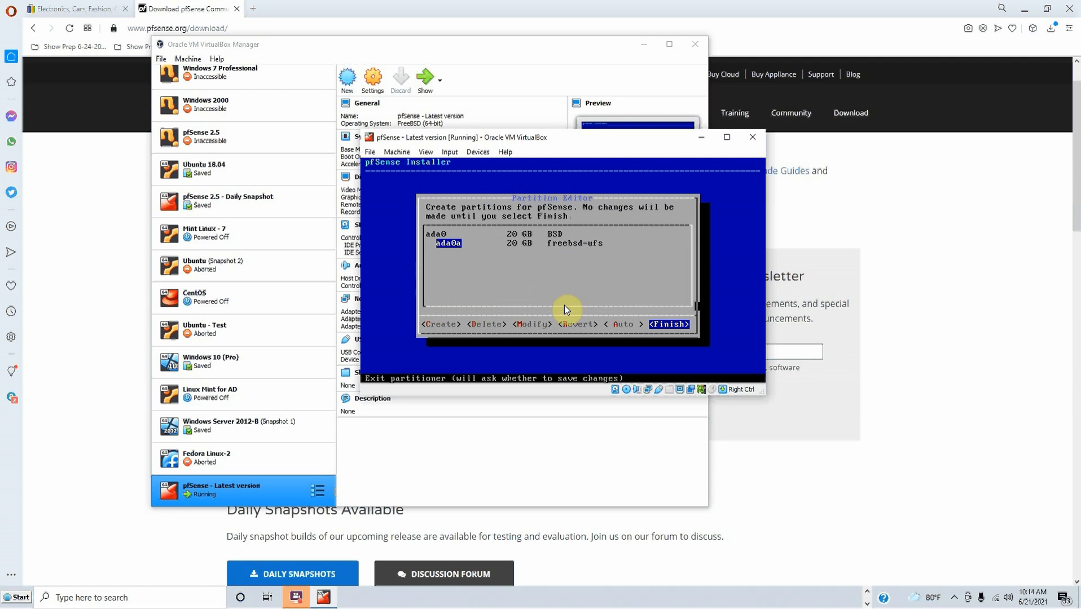
- Delete the freebsd-ufs partition ada0a that has no mountpoint
key(Left)
key(Left)
key(Left)
key(Left)
key(Left)
key(Right)
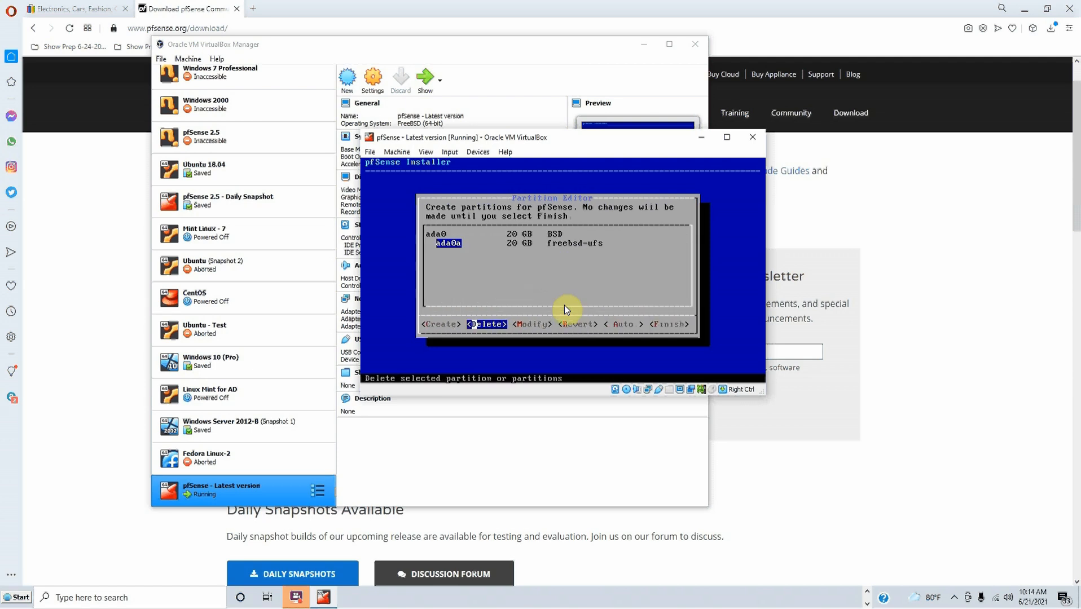
key(Return)
- Add a 20GB freebsd-ufs partition with the mountpoint / to ada0
key(Left)
key(Left)
key(Left)
key(Left)
key(Left)
key(Left)
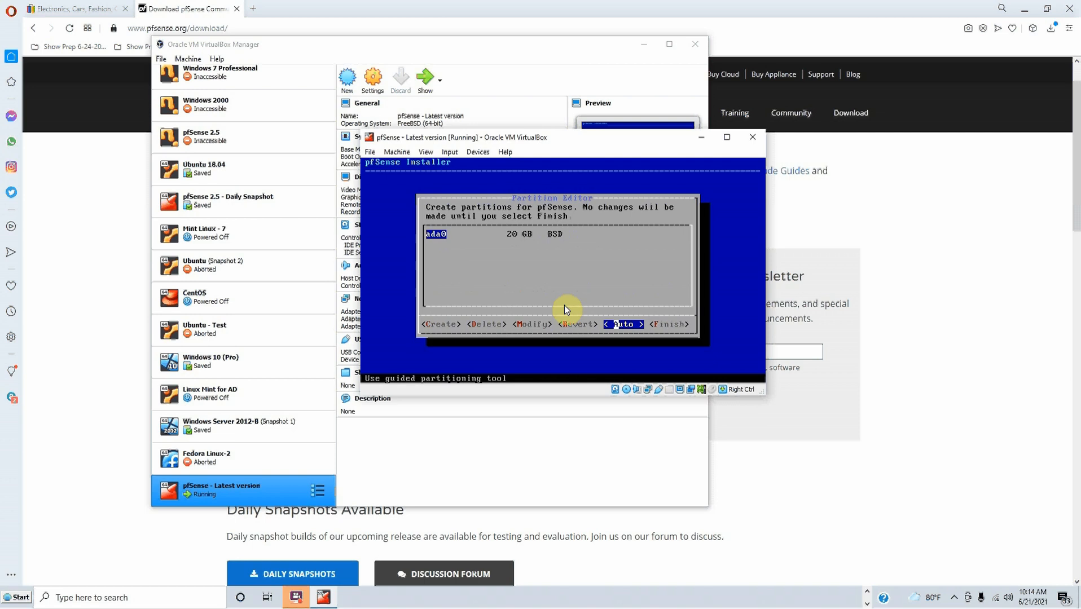
key(Right)
key(Return)
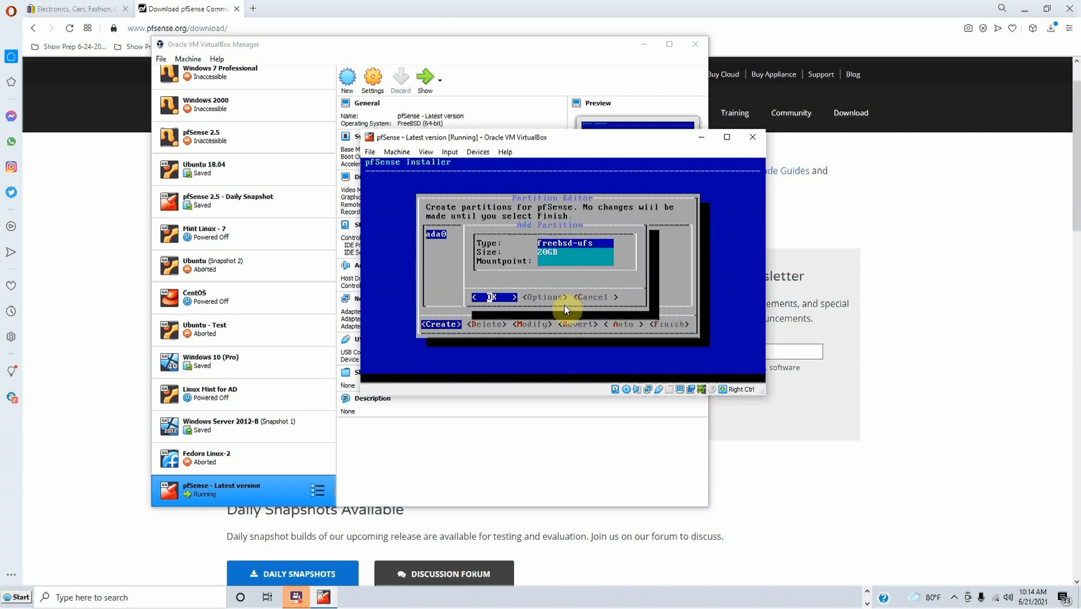
key(Right)
key(Right)
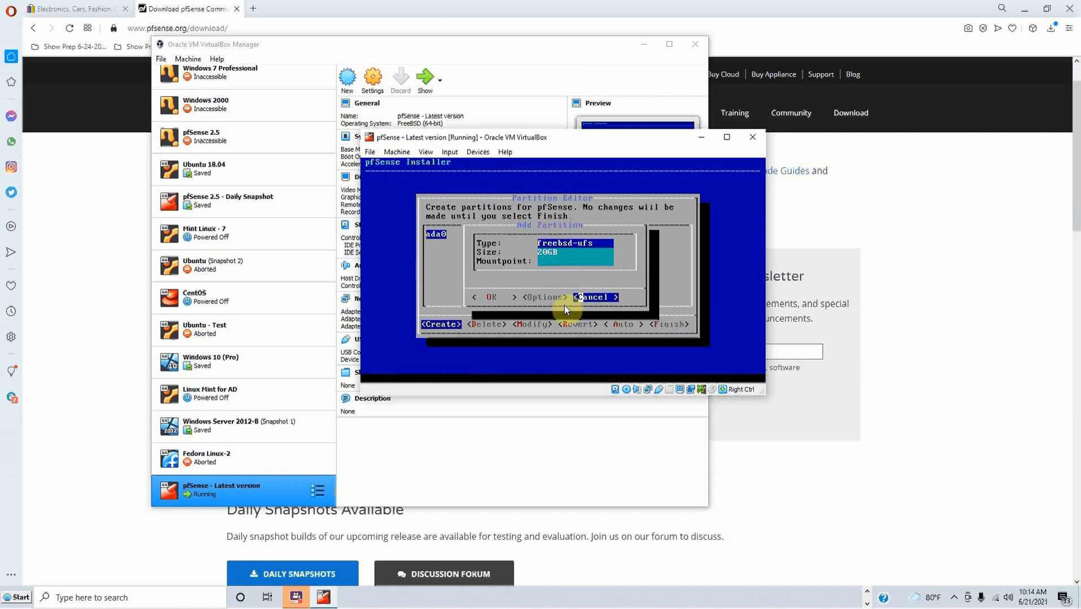
key(Right)
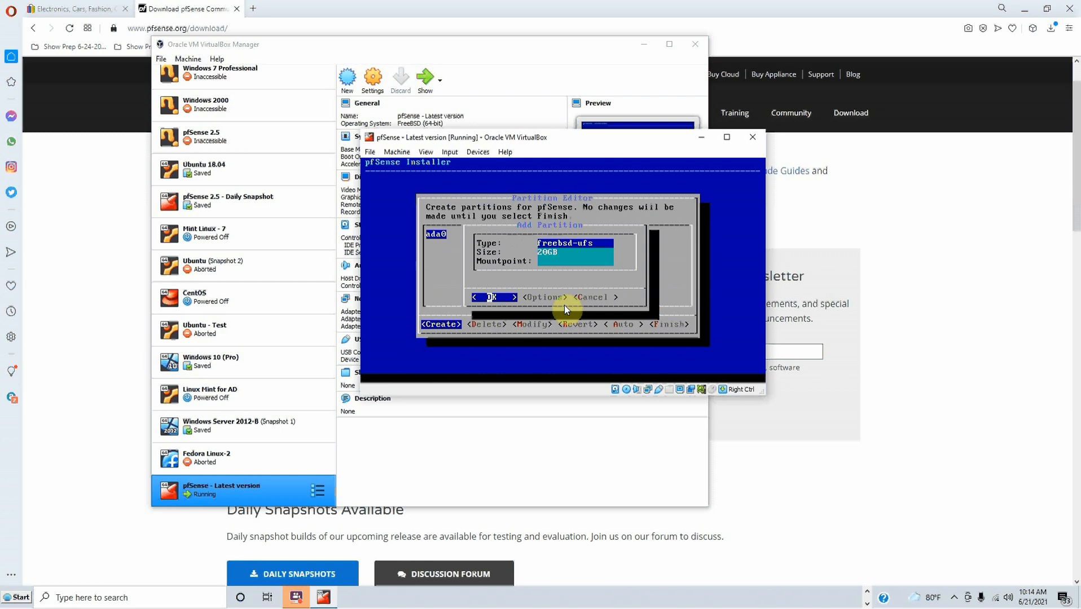
key(Right)
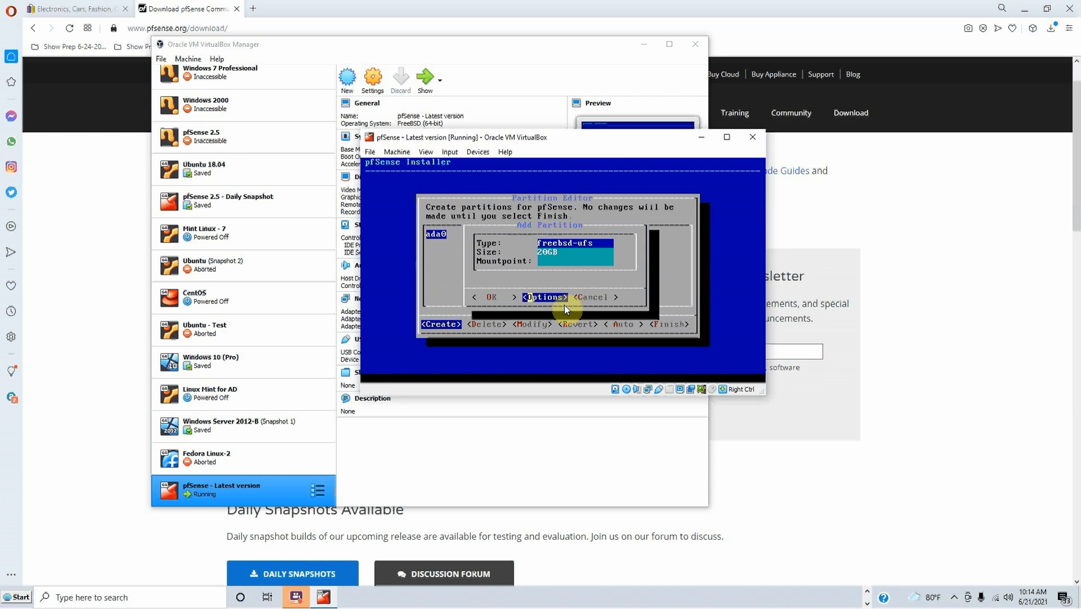
key(Tab)
key(Tab)
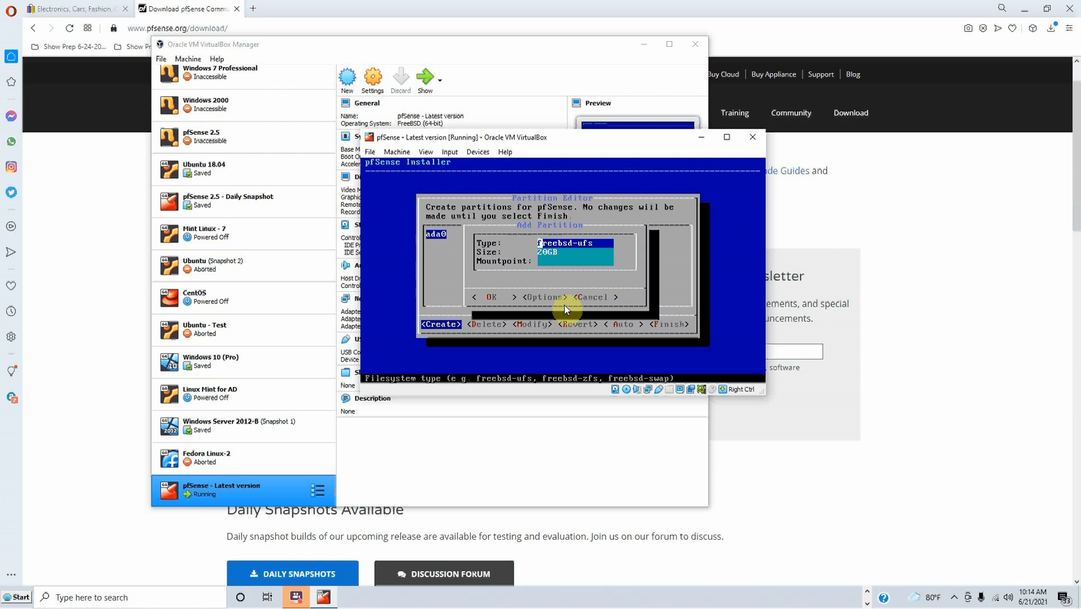
key(Down)
key(Down)
text(/)
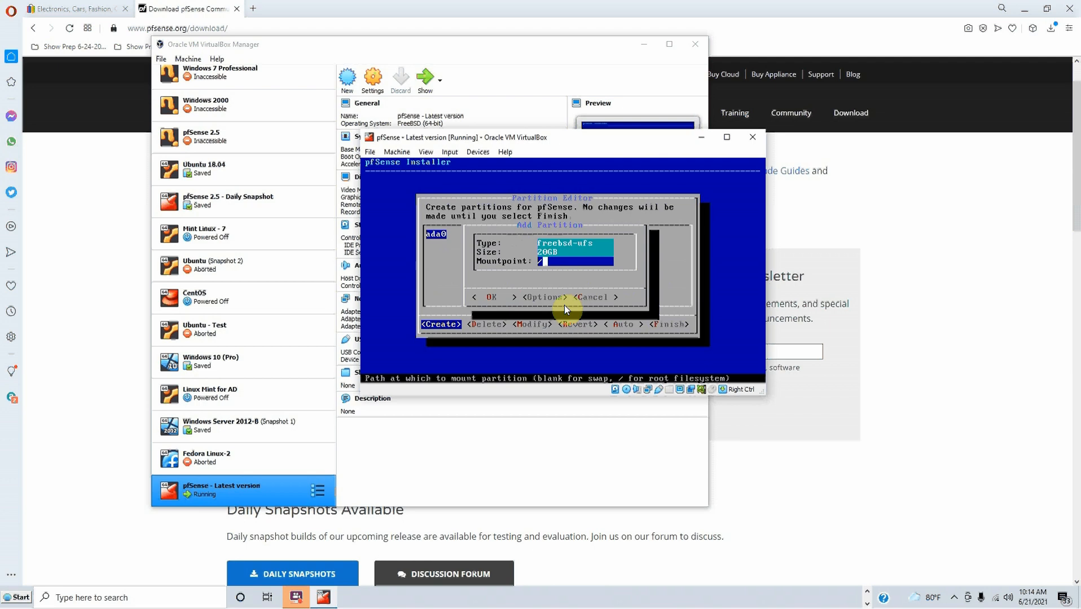
key(Tab)
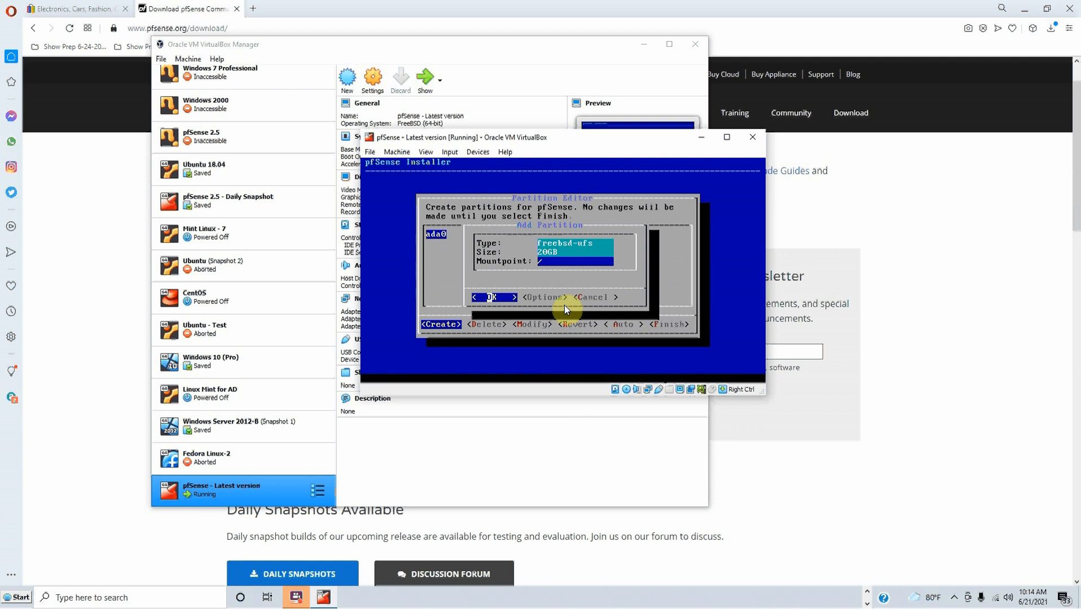
key(Return)
key(Down)
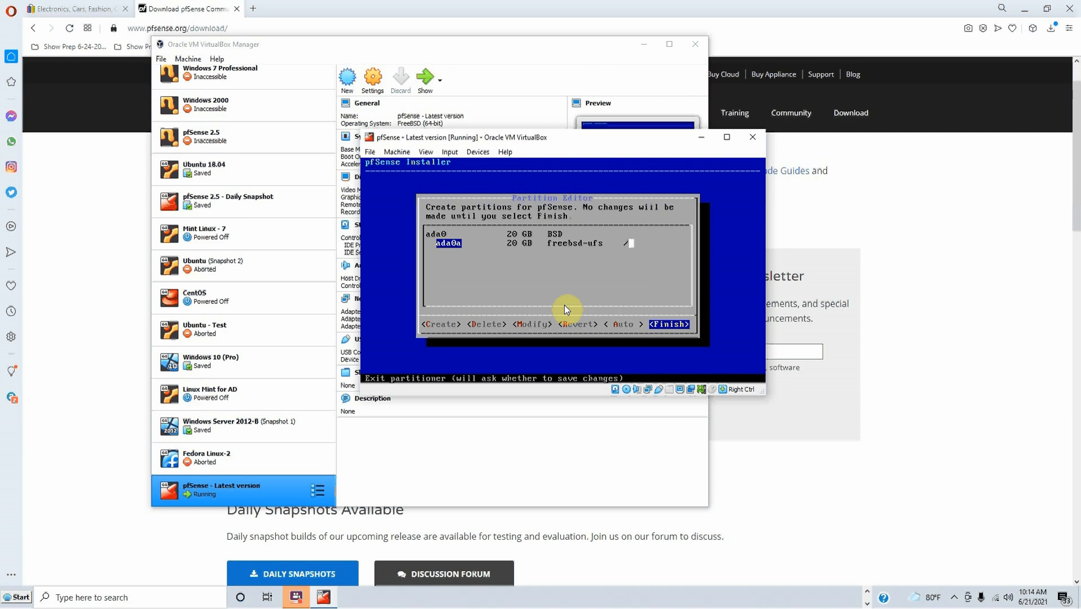
- Finish the partition editor and commit the partition changes to disk so that pfSense installs
key(Left)
key(Right)
key(Return)
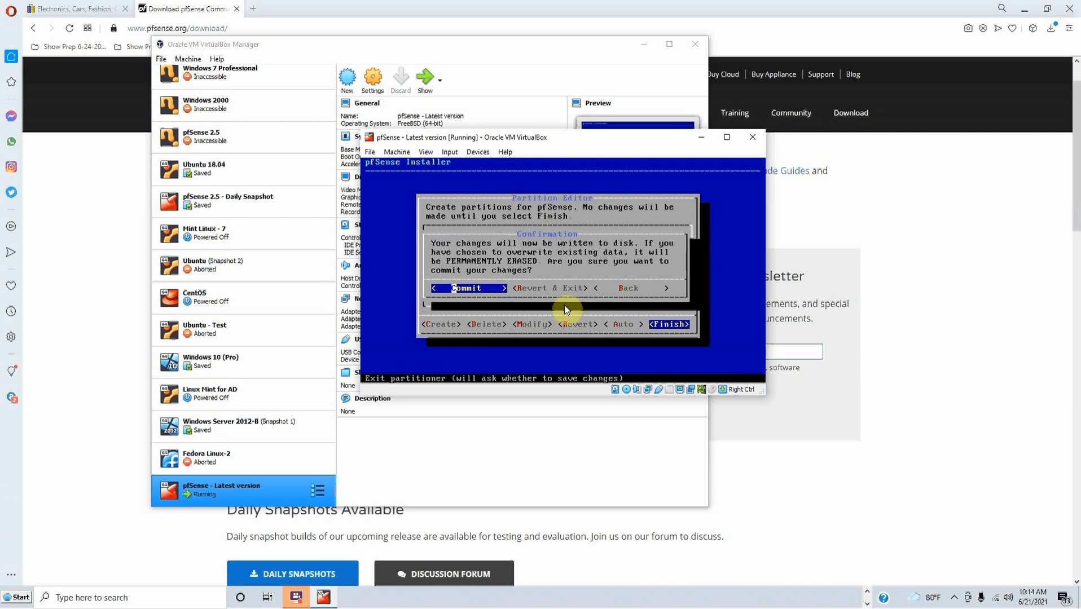
key(Return)
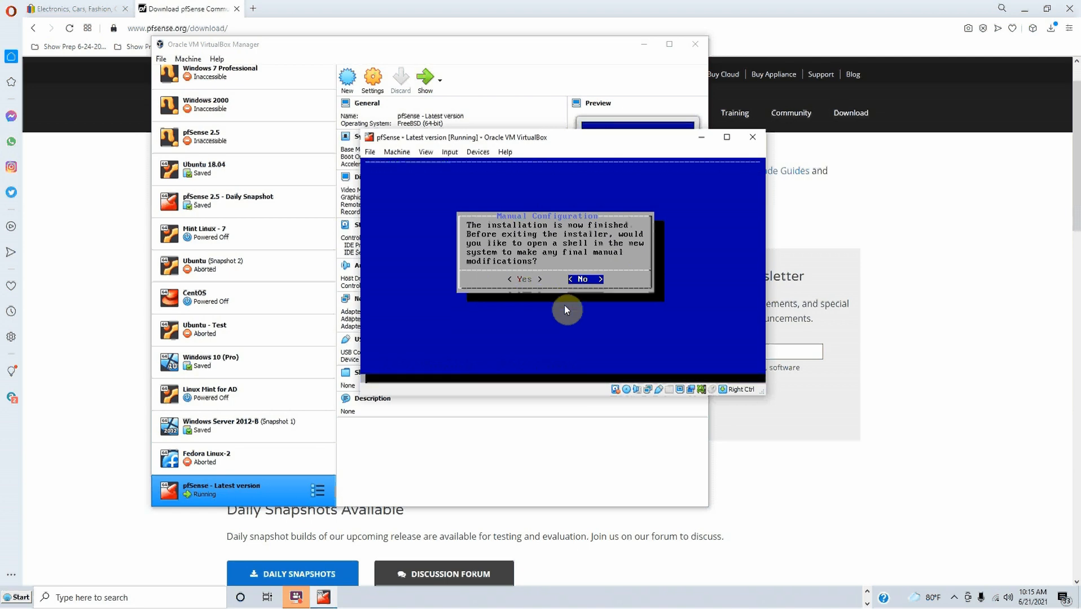
- Decline the shell for final manual modifications and reboot into the installed system
key(Return)
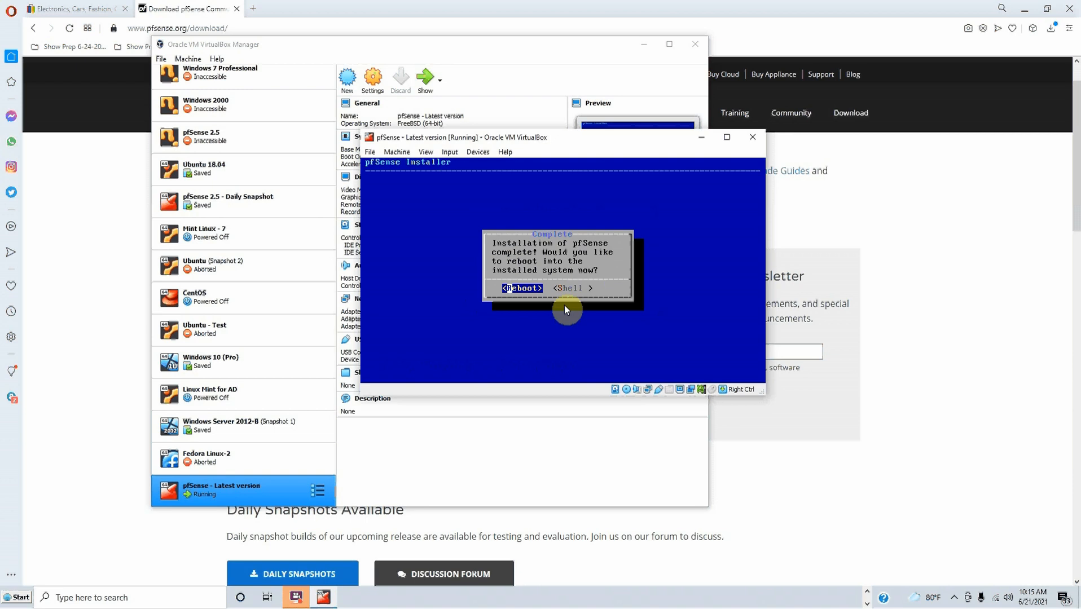
key(Return)
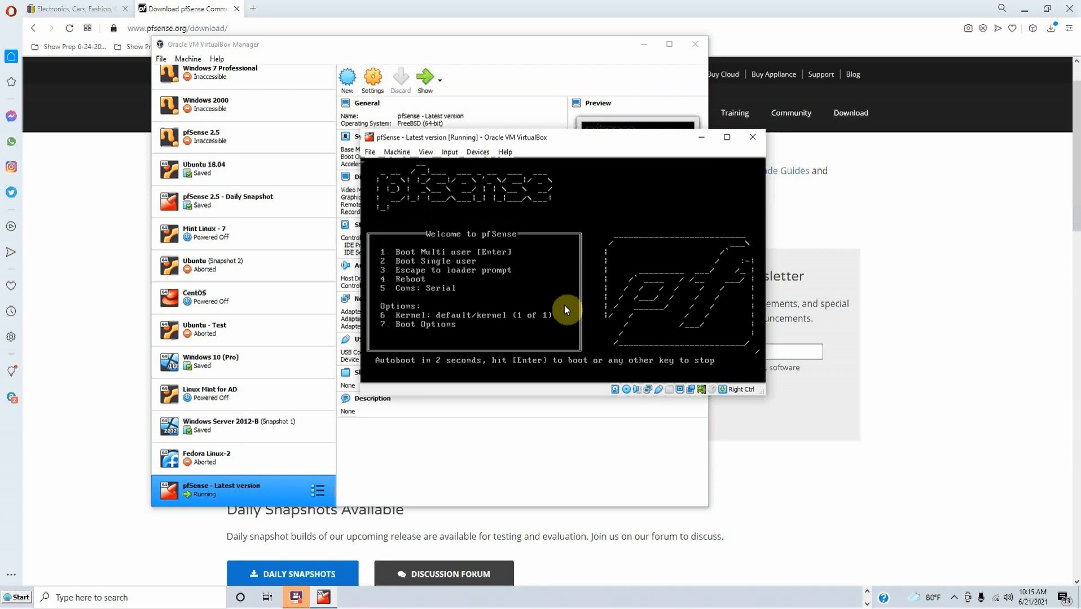
- Halt the autoboot at the pfSense boot menu and power off the virtual machine
key(space)
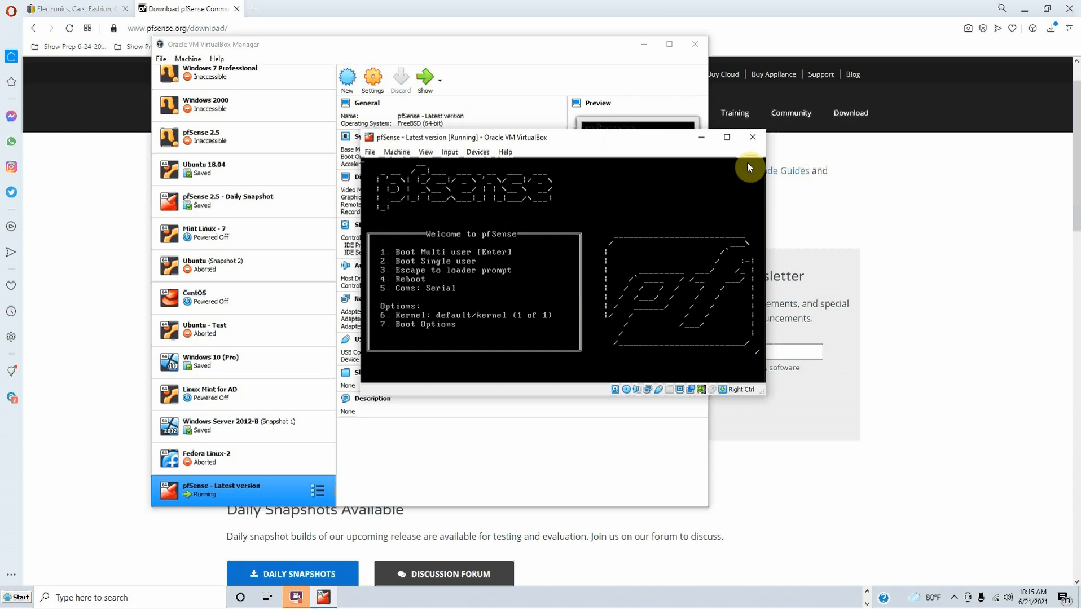
click(752, 137)
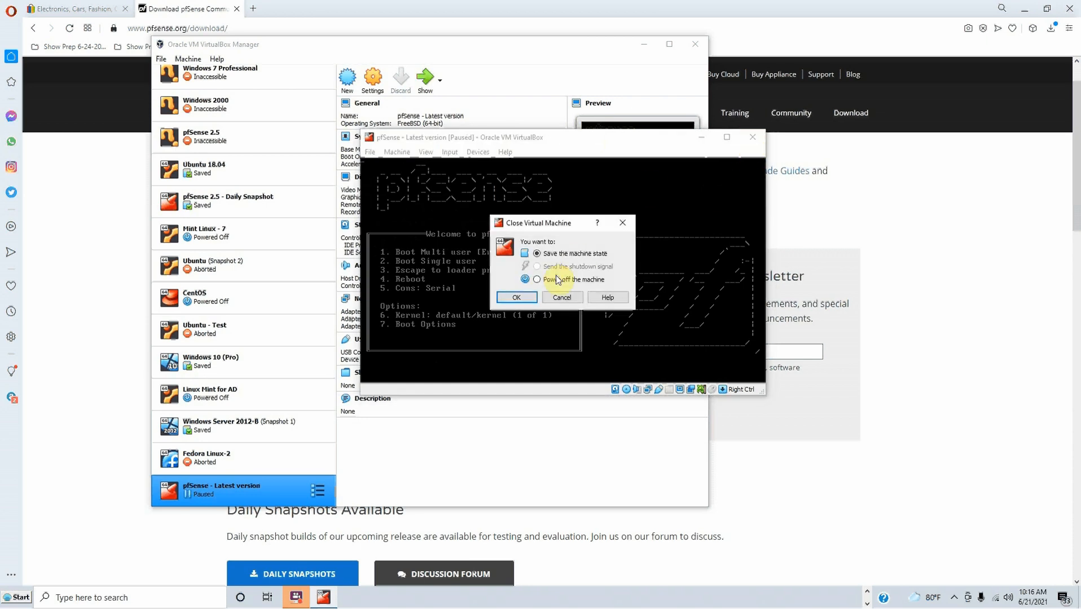
click(519, 299)
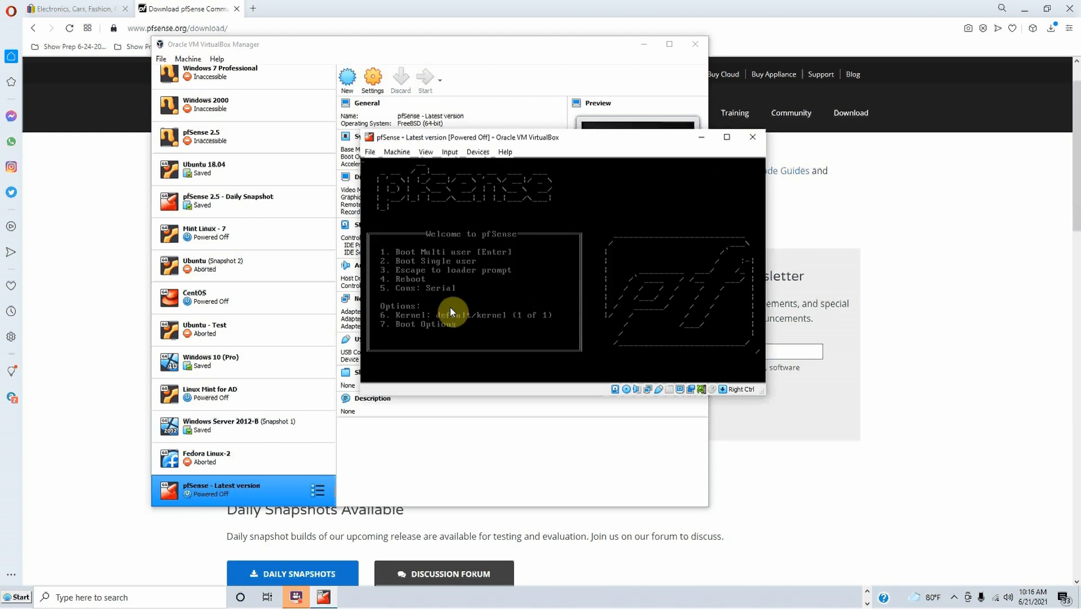
- Open the settings of the pfSense - Latest version machine and reload the changed settings
right_click(237, 494)
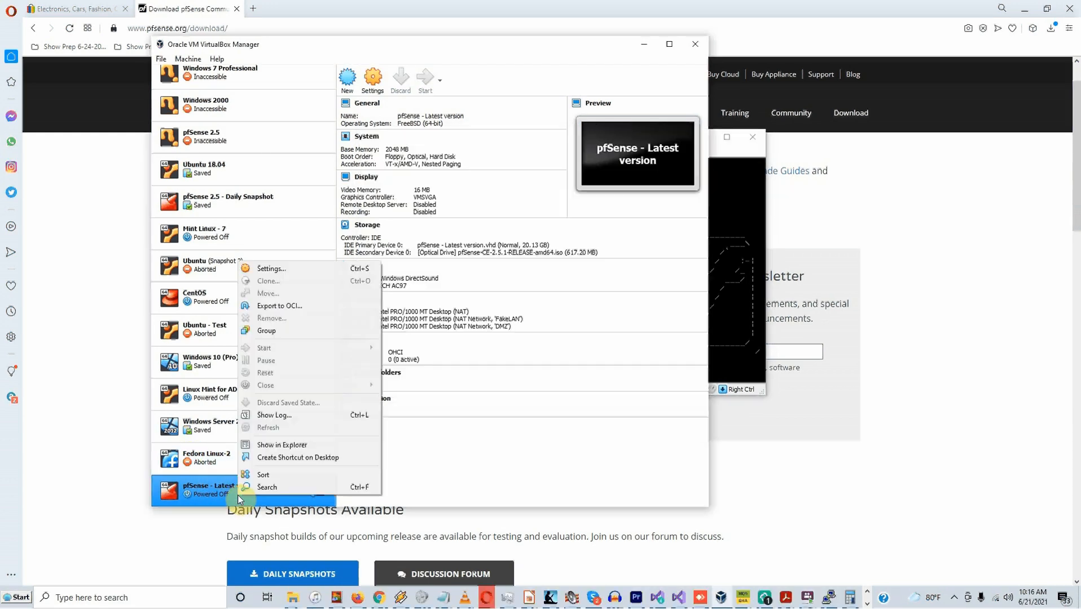
click(298, 270)
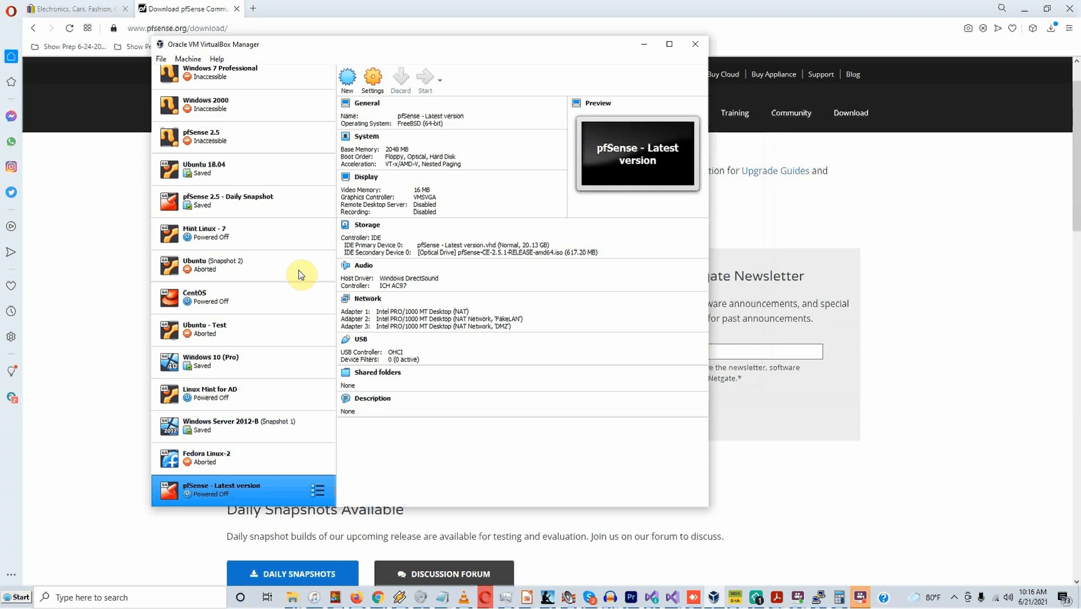
click(284, 175)
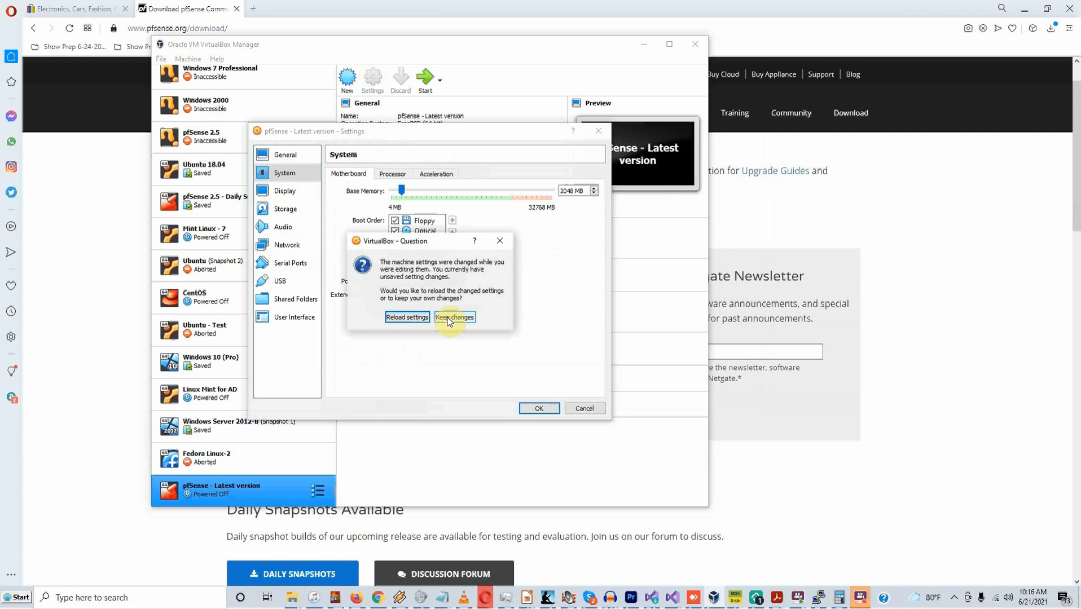
click(412, 318)
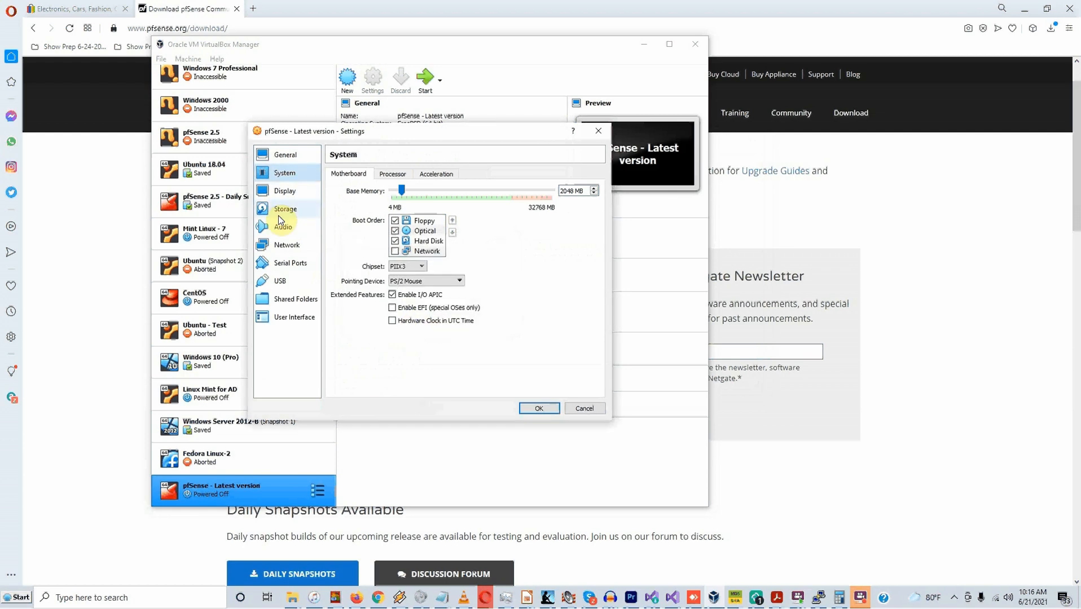
- Remove the optical drive holding the pfSense-CE-2.5.1 ISO from the machine's IDE controller and save the settings
click(281, 210)
click(382, 215)
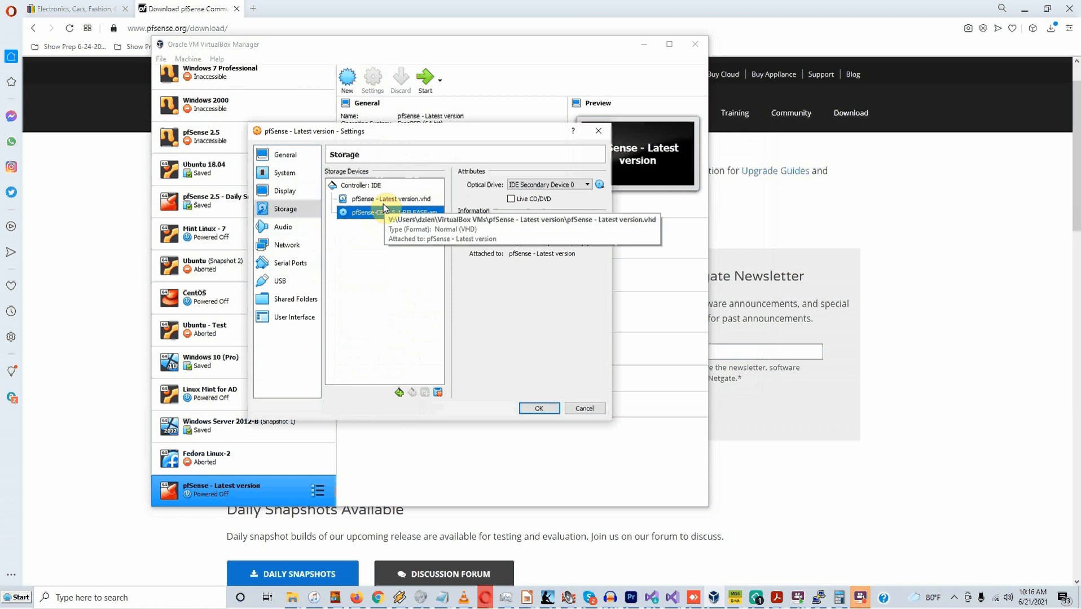
click(387, 198)
click(383, 214)
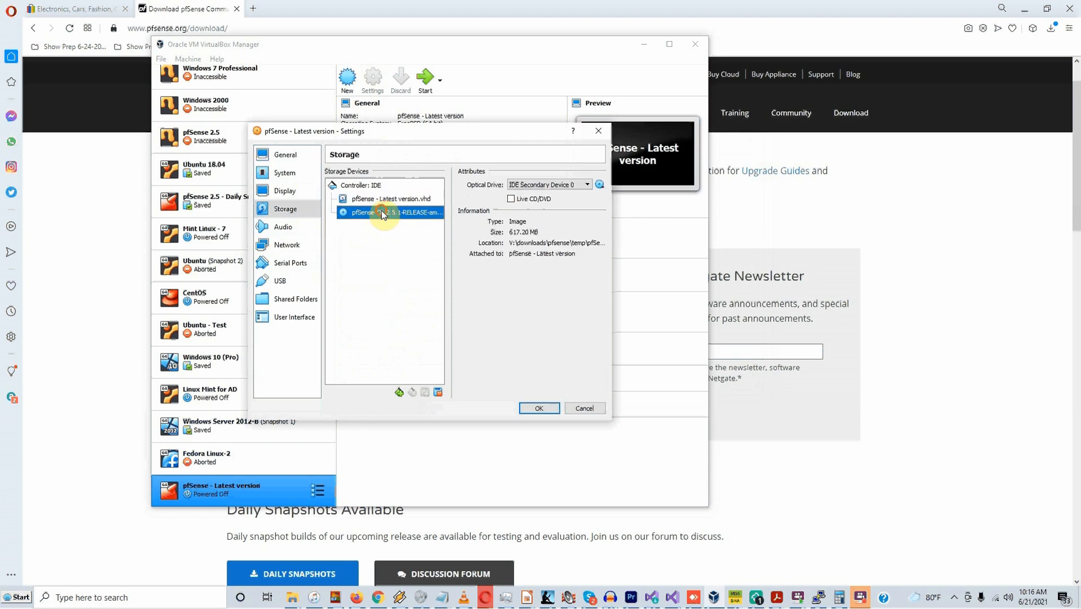
right_click(380, 216)
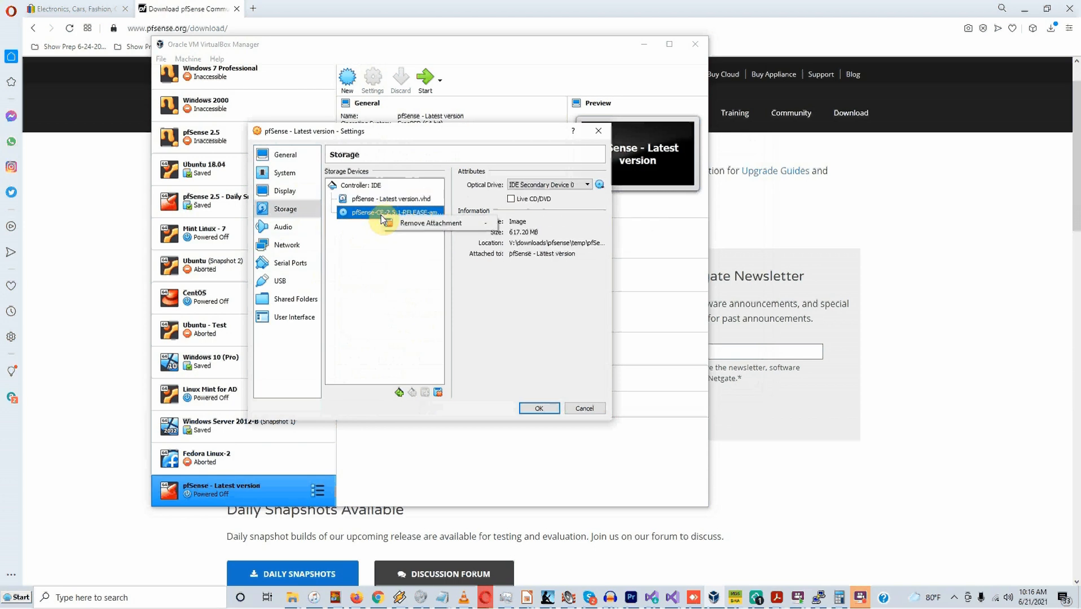
click(386, 223)
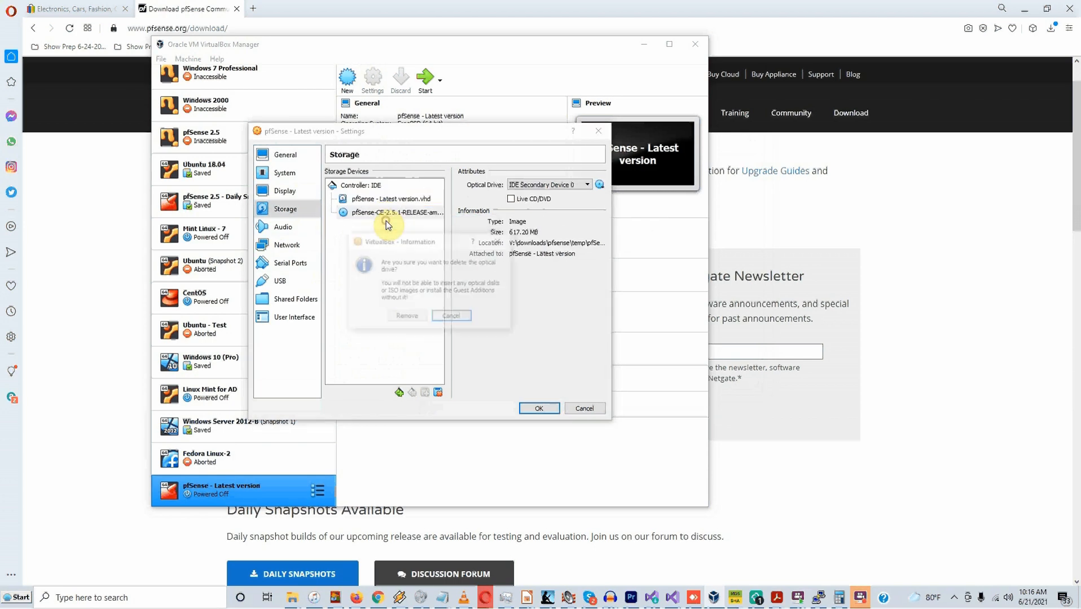
click(399, 318)
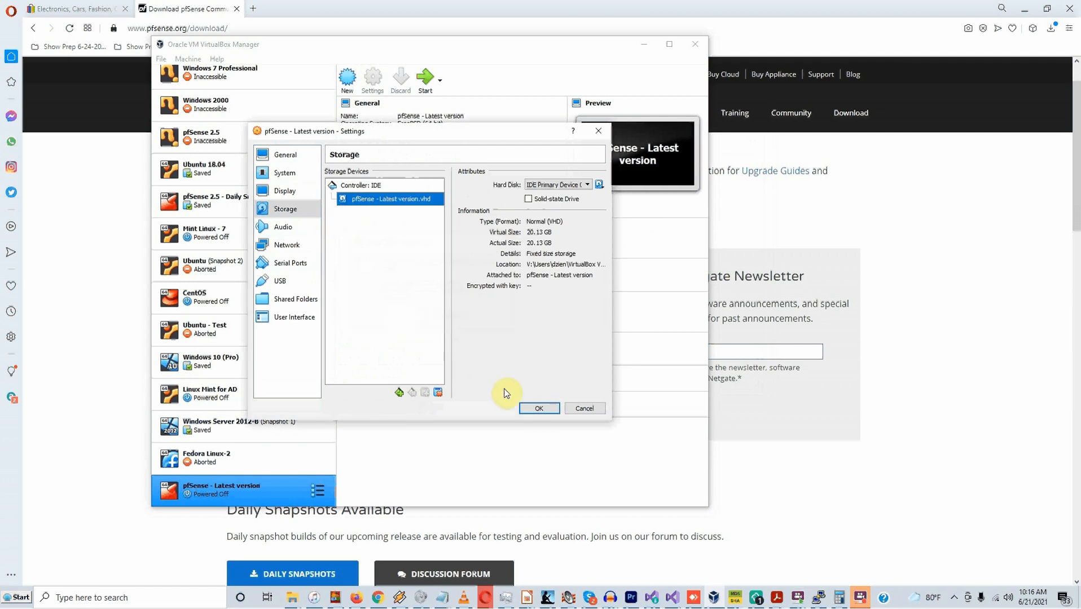
click(540, 410)
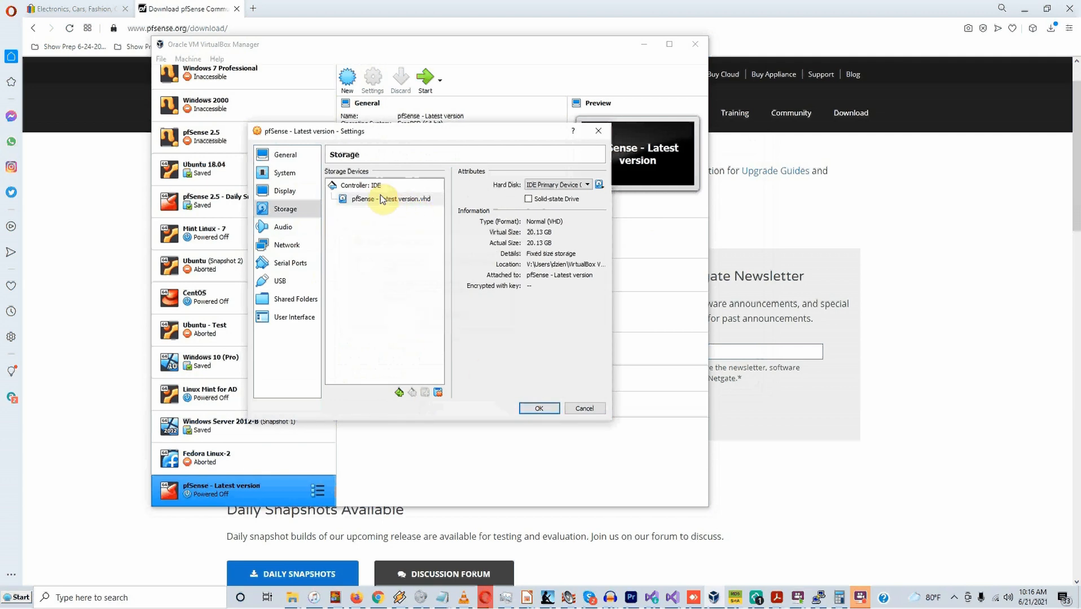
click(381, 195)
click(540, 408)
- Boot the pfSense - Latest version machine with a normal start and dismiss the keyboard capture notice
click(230, 493)
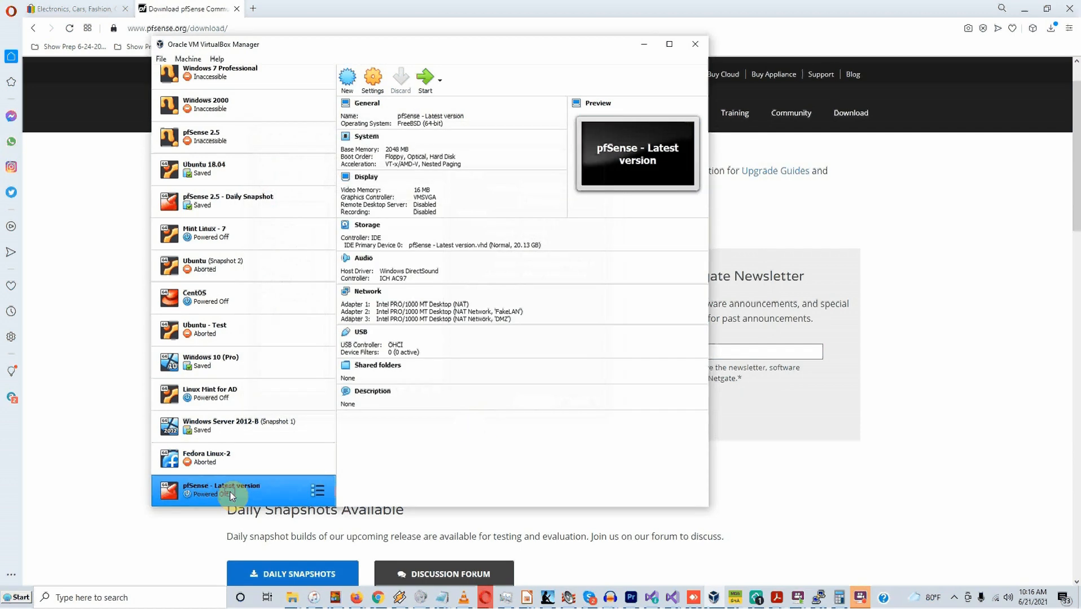
right_click(230, 493)
mouse_move(336, 345)
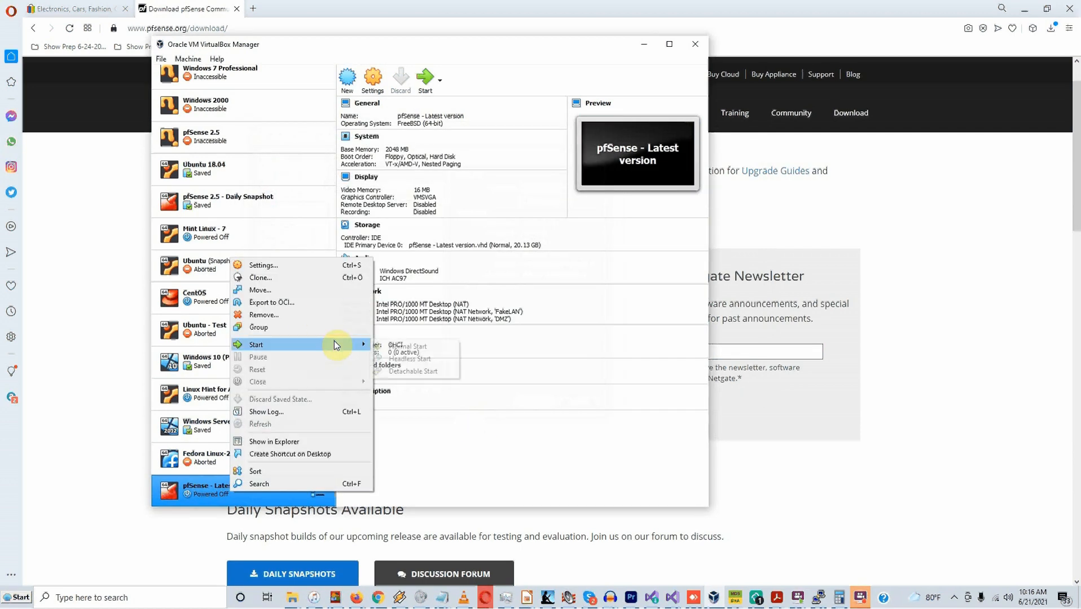
click(388, 346)
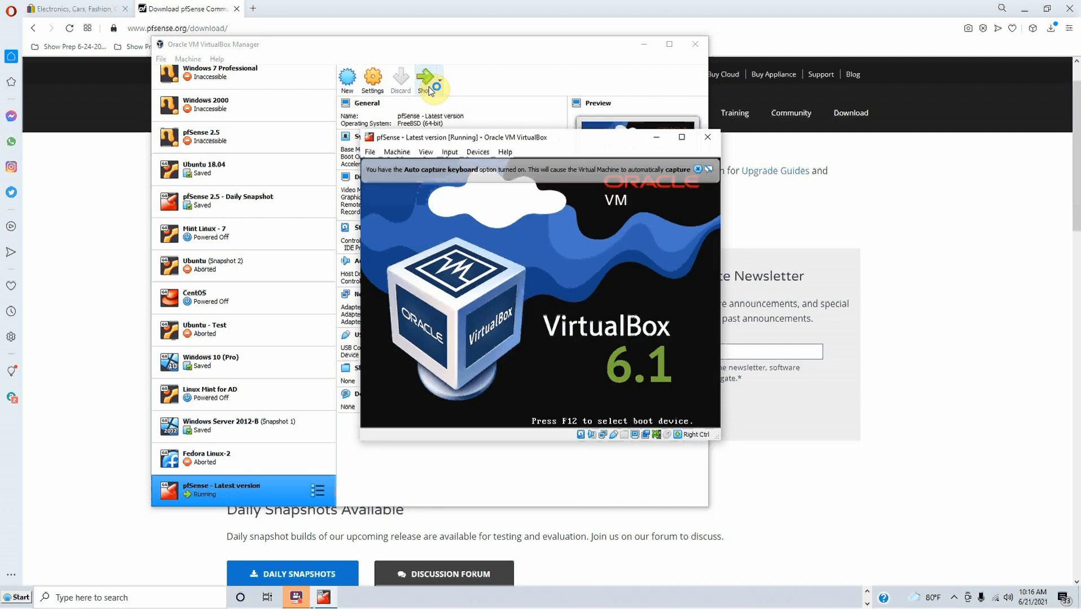
click(697, 170)
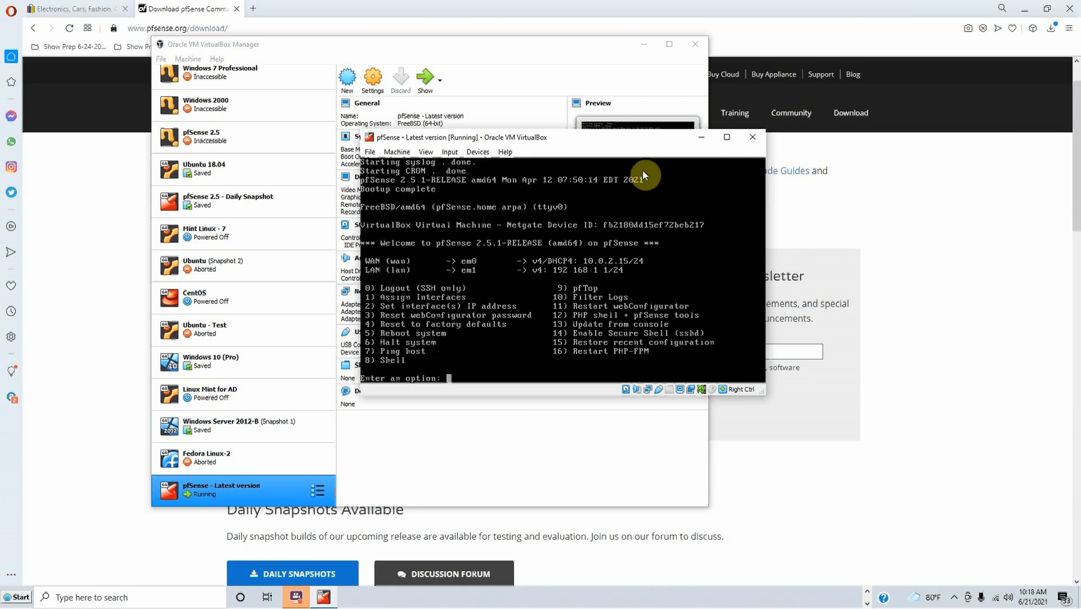
- Begin assigning interfaces from the pfSense console and decline the VLAN setup
text(1111)
key(BackSpace)
key(BackSpace)
key(BackSpace)
key(Return)
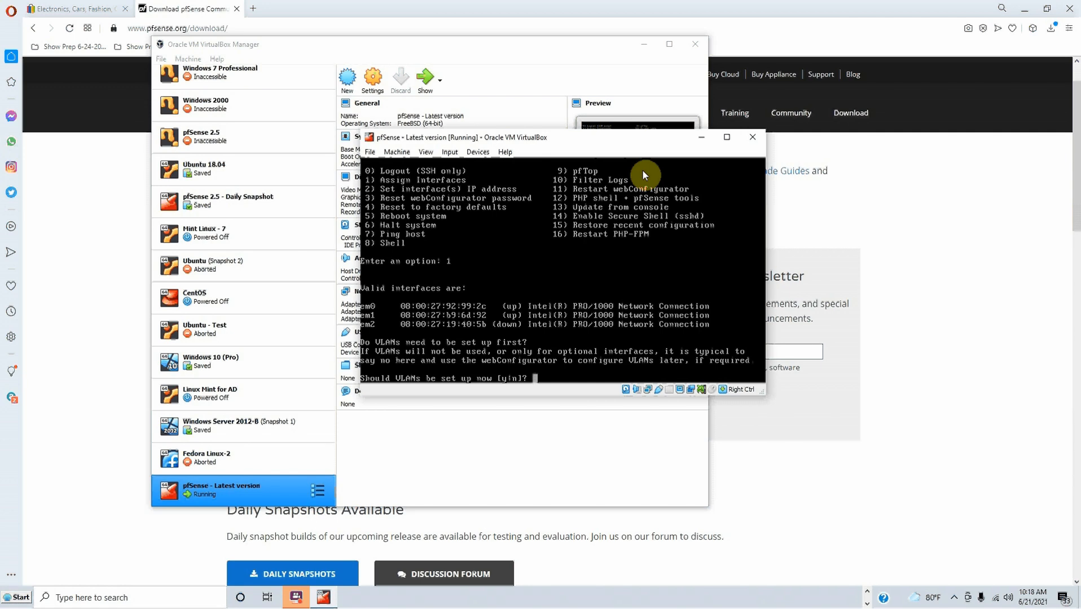
text(n)
key(Return)
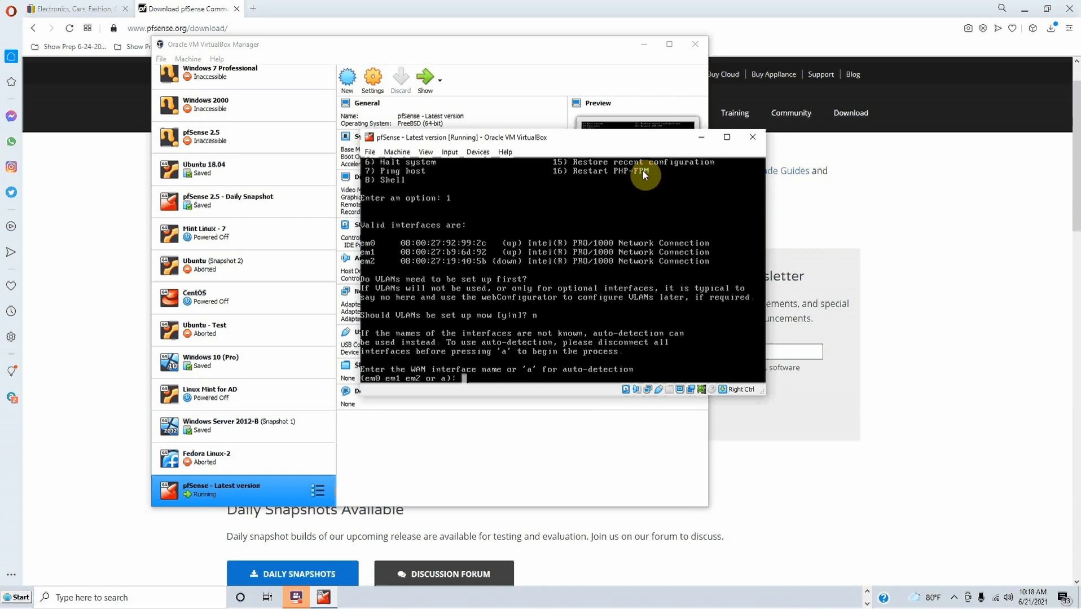
- Assign em0 to WAN and em1 to LAN, leave the optional interface unassigned, and accept the assignment
text(em0)
key(Return)
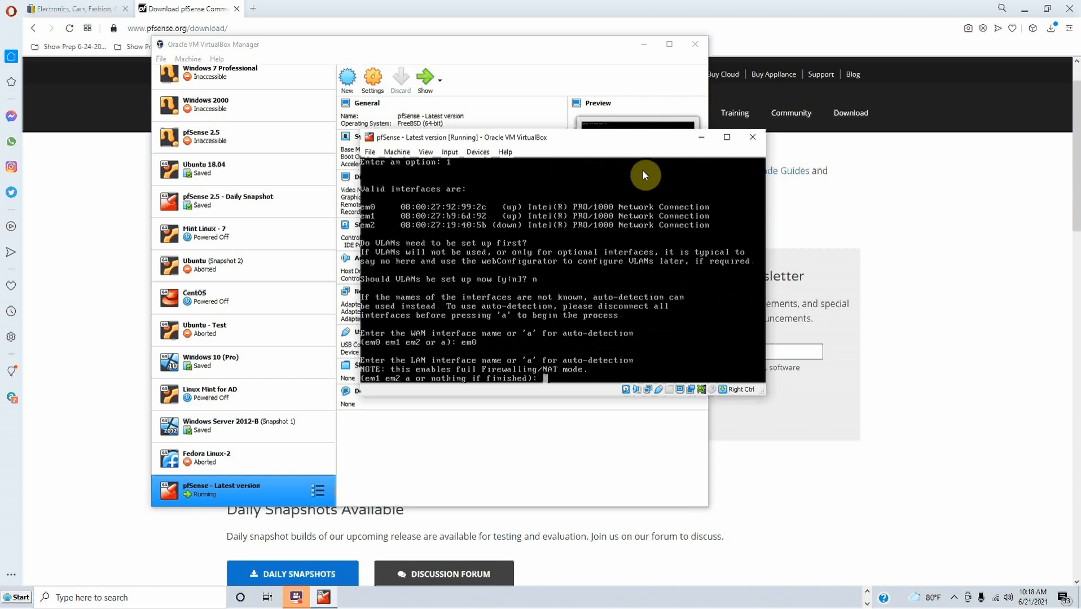
text(eem)
key(BackSpace)
key(BackSpace)
key(BackSpace)
text(m1)
key(Return)
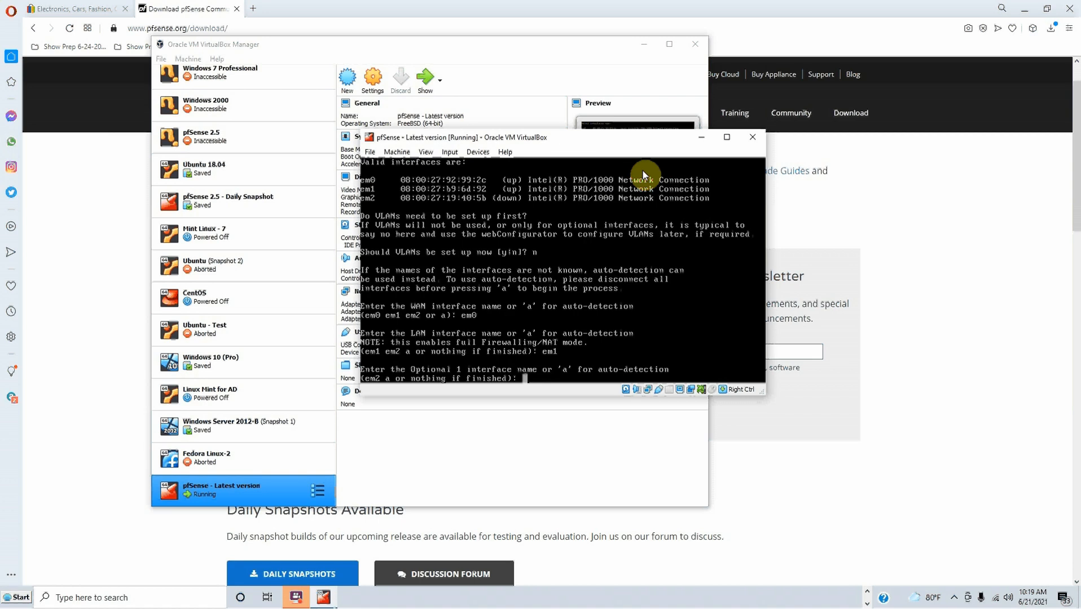
key(Return)
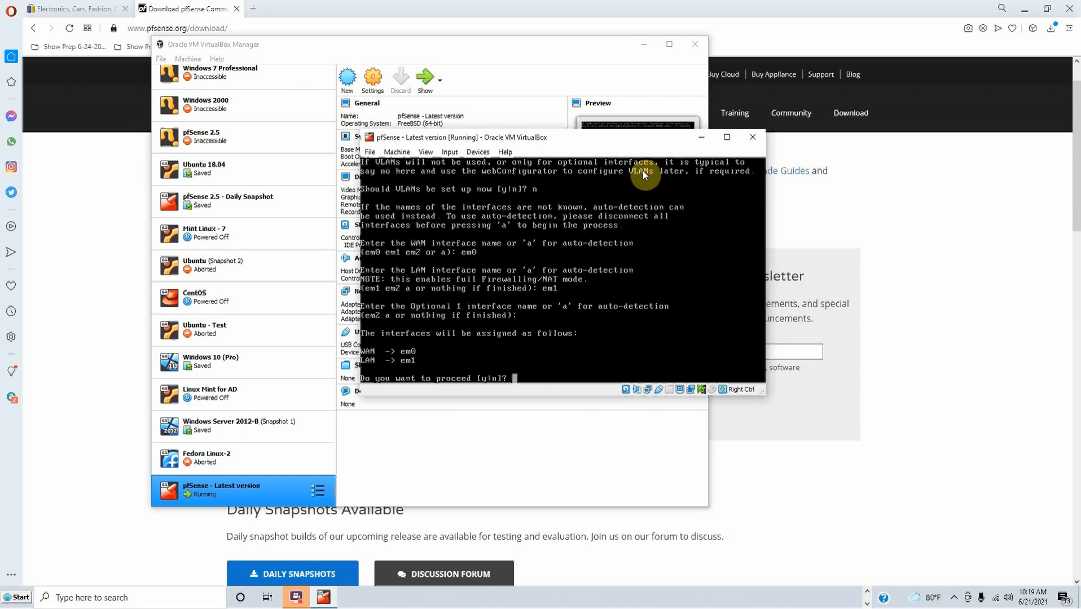
text(y)
key(Return)
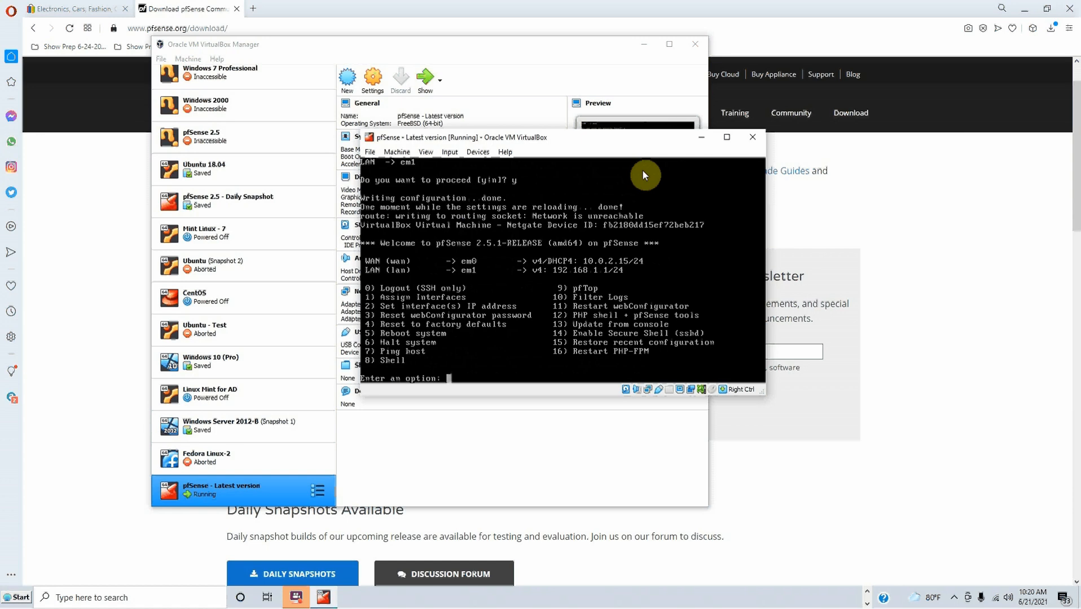
- Set the LAN interface's IPv4 address to 172.16.1.1 from the pfSense console
text(2)
key(Return)
text(222)
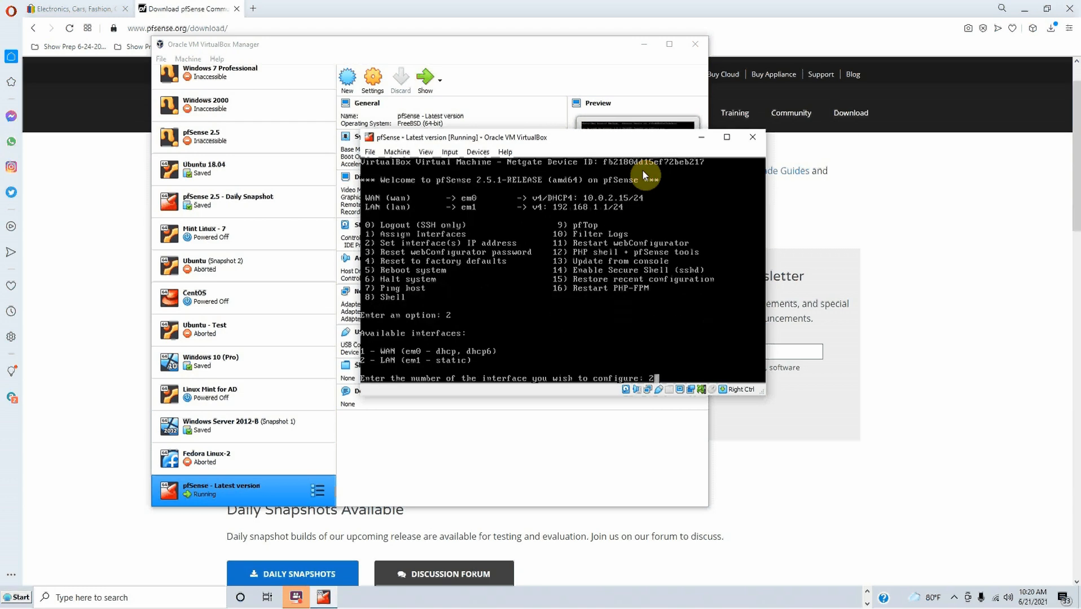
key(BackSpace)
key(BackSpace)
key(Return)
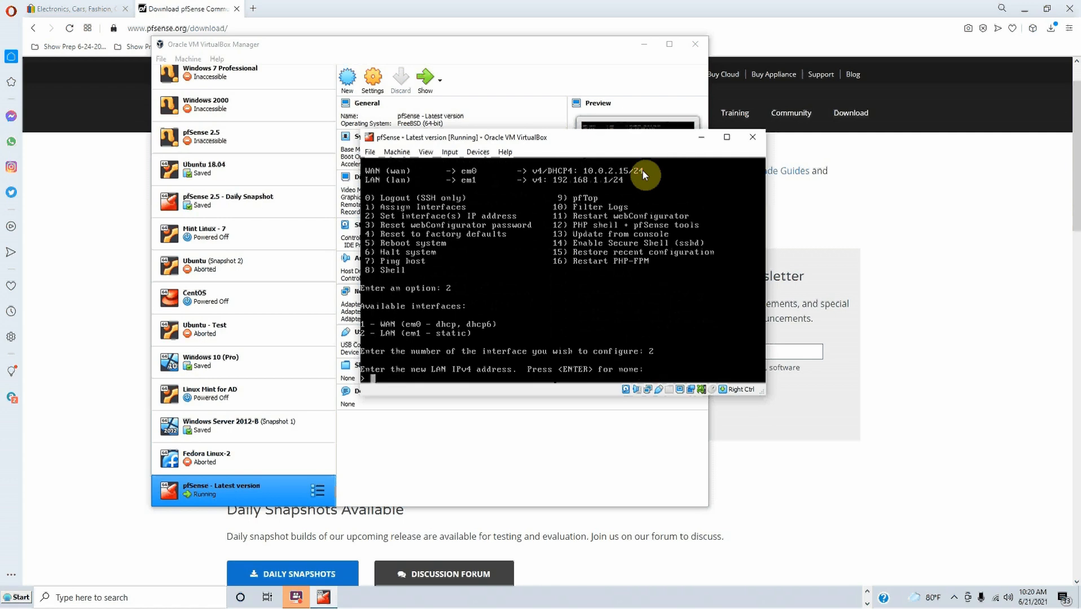
text(1)
text(72.16.)
text(0)
text(.0)
key(BackSpace)
key(BackSpace)
text(.1)
key(BackSpace)
key(BackSpace)
key(BackSpace)
text(1.1)
key(Return)
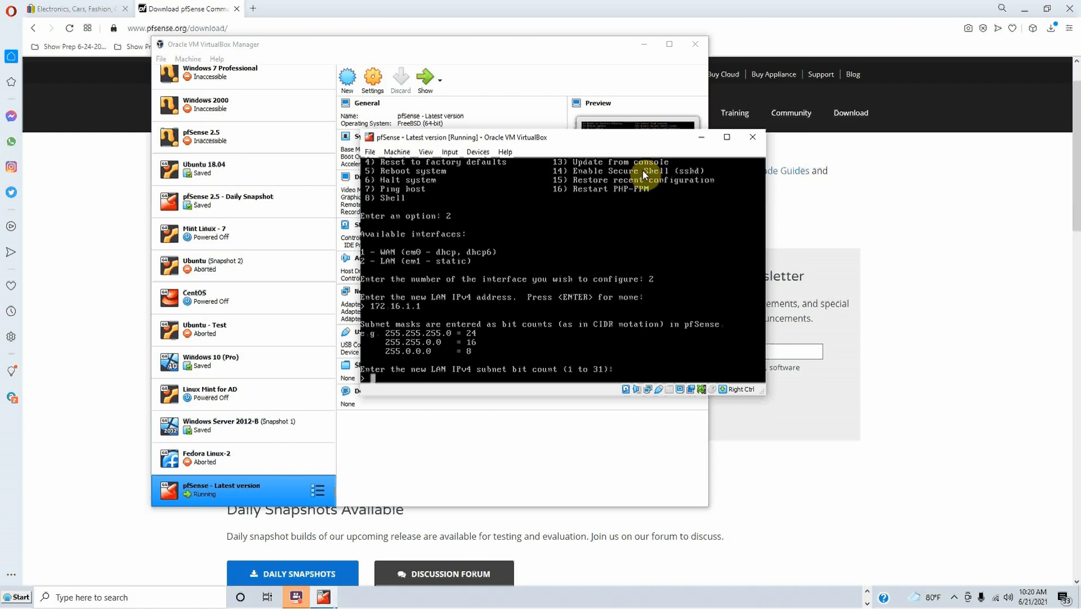
- Set the LAN subnet bit count to 16 and leave the upstream gateway and IPv6 address empty
text(16)
key(Return)
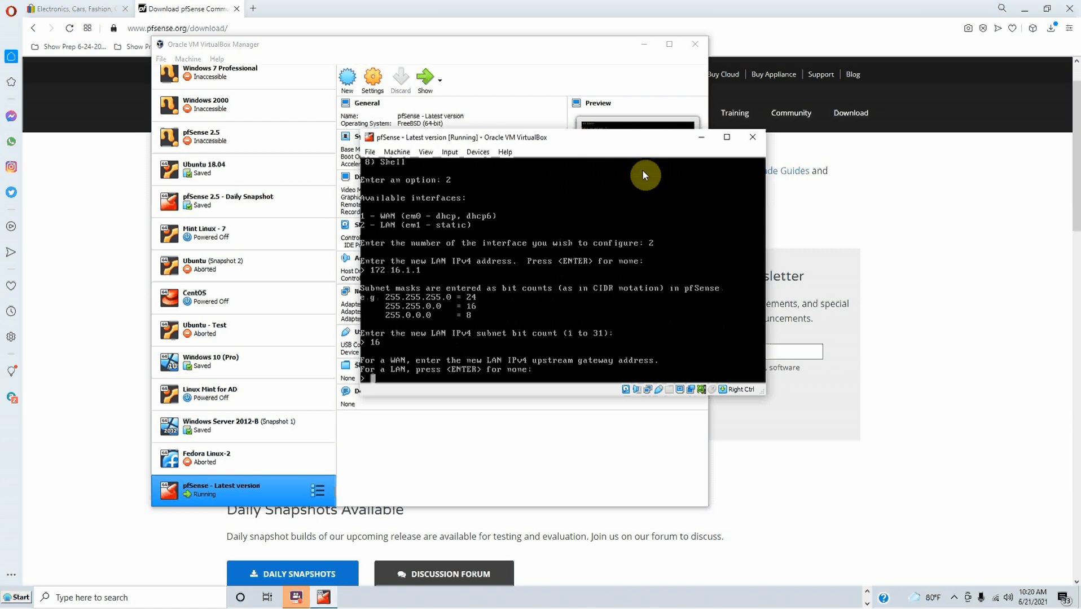
key(Return)
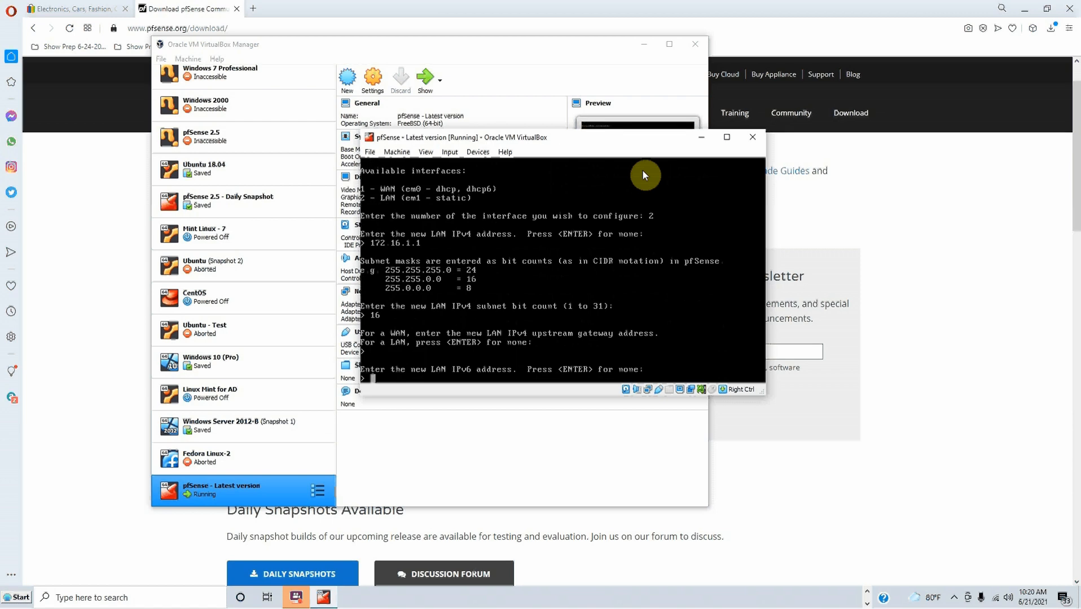
key(Return)
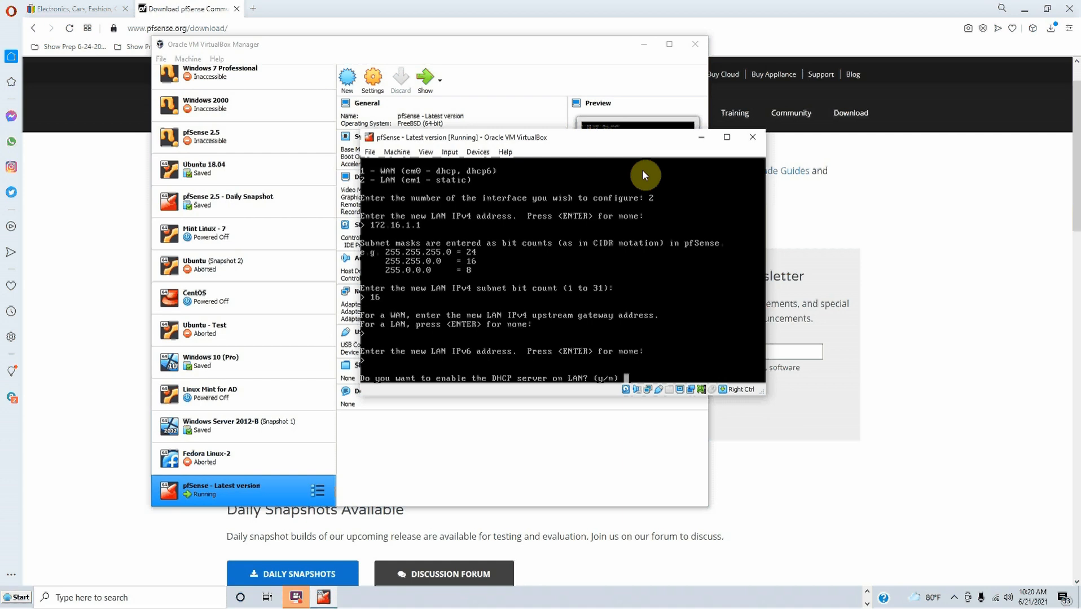
- Enable the DHCP server on LAN with the client range 172.16.1.100 to 172.16.1.200
text(y)
key(BackSpace)
text(y)
key(Return)
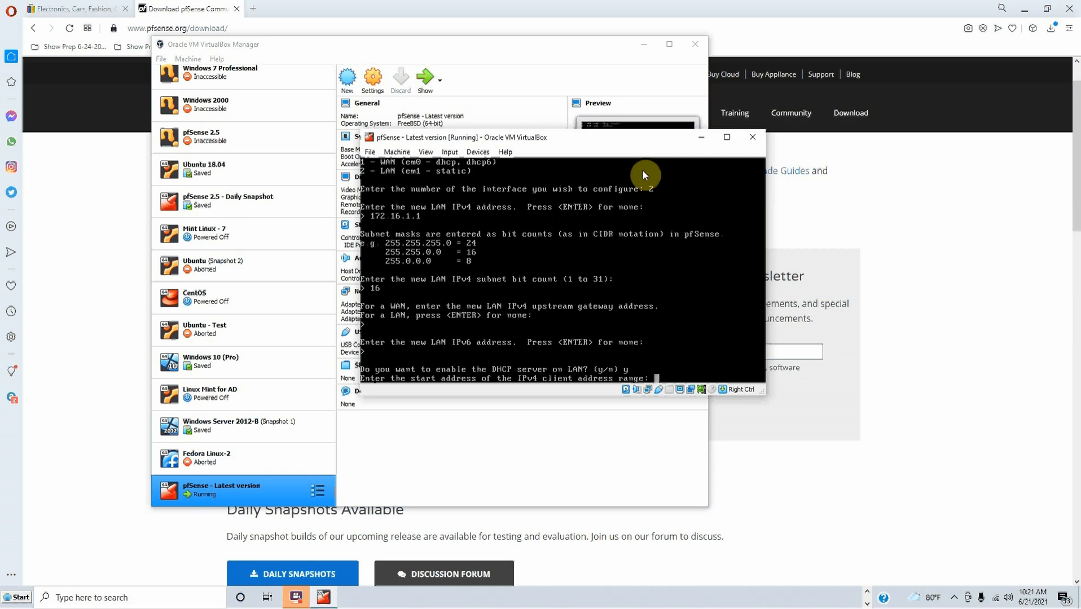
text(172.16.1.100)
key(Return)
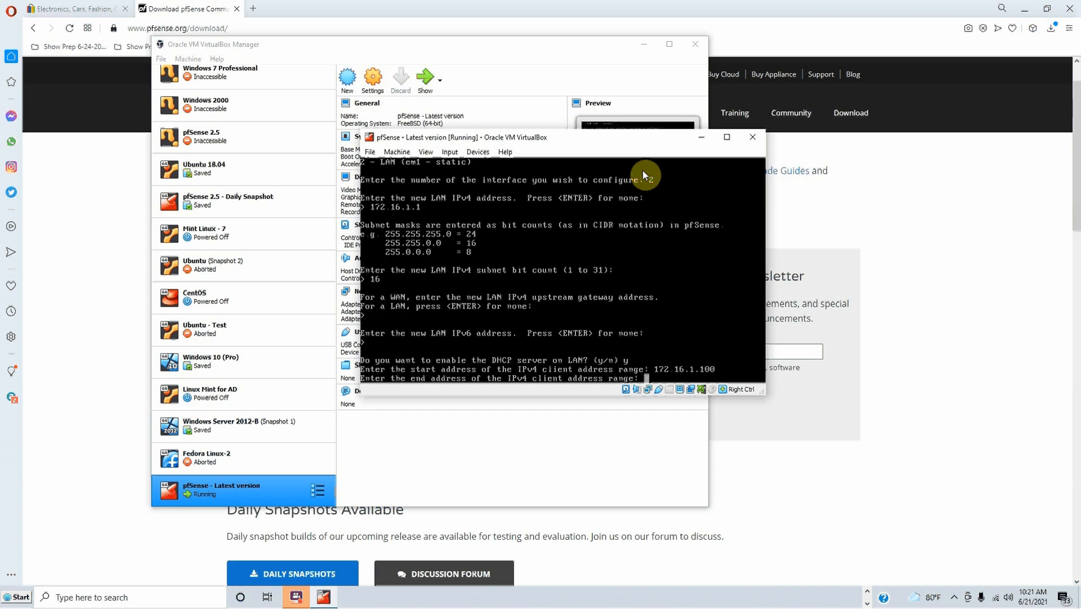
text(172)
text(.16.)
text(1.200)
key(Return)
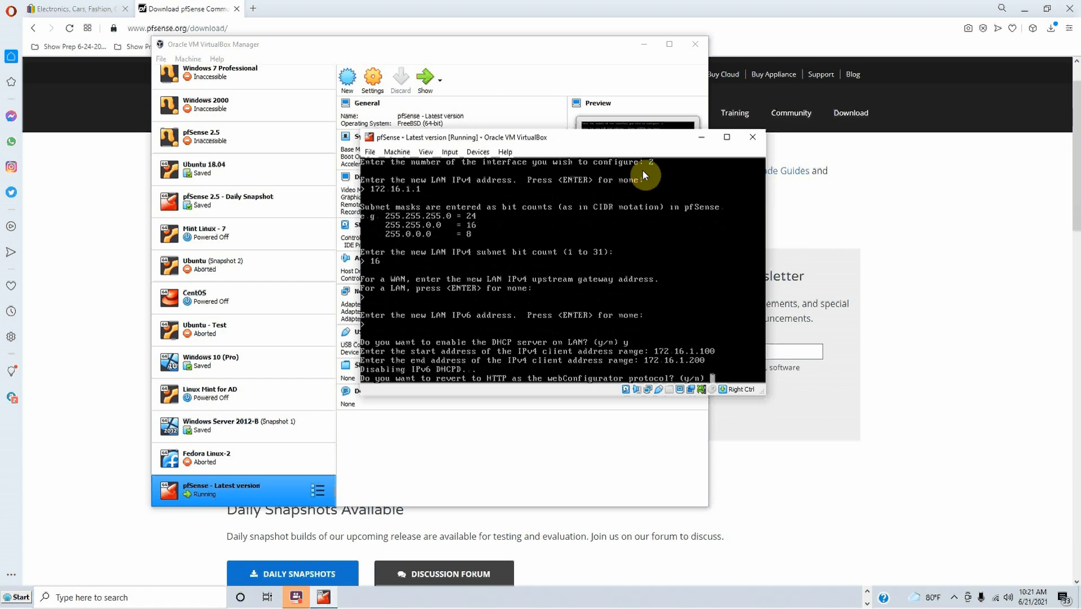
- Decline reverting the webConfigurator to HTTP and return to the console menu
text(n)
key(Return)
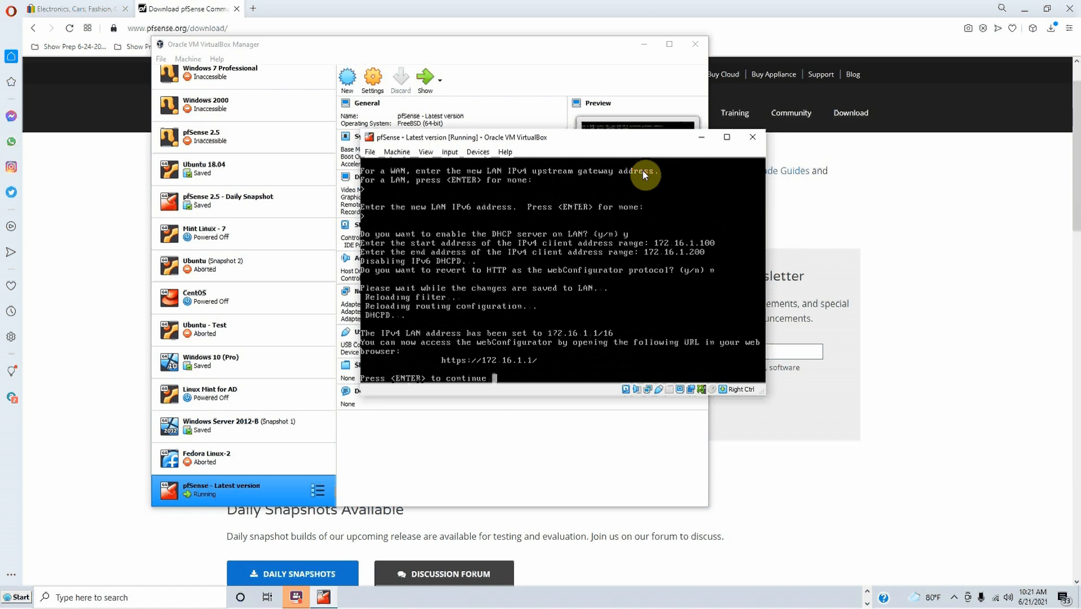
key(Return)
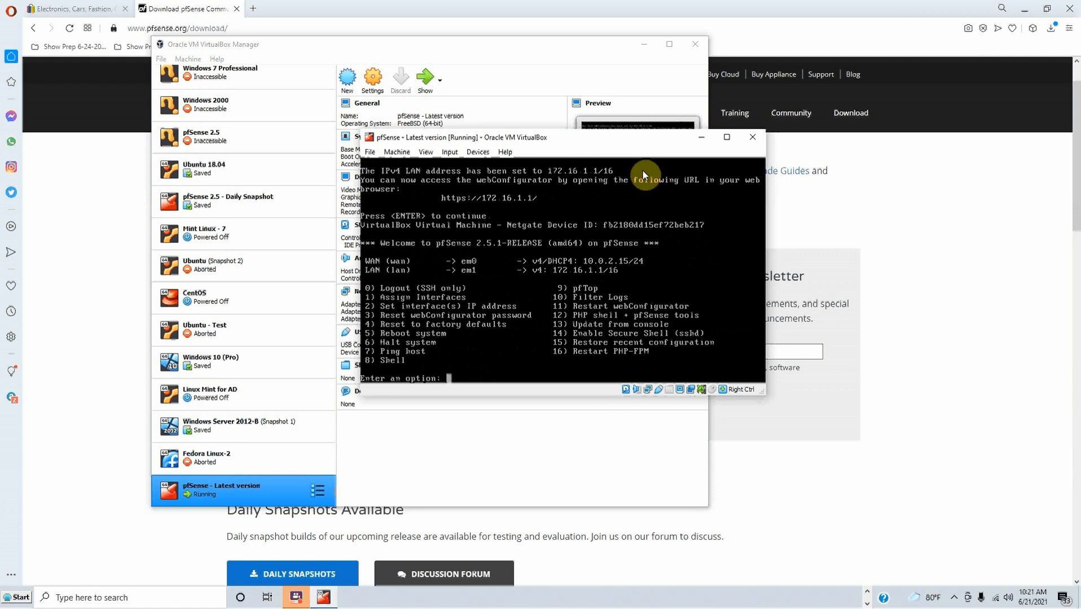
- Ping google.com from the pfSense console to test connectivity, and return to the console menu
text(7)
key(Return)
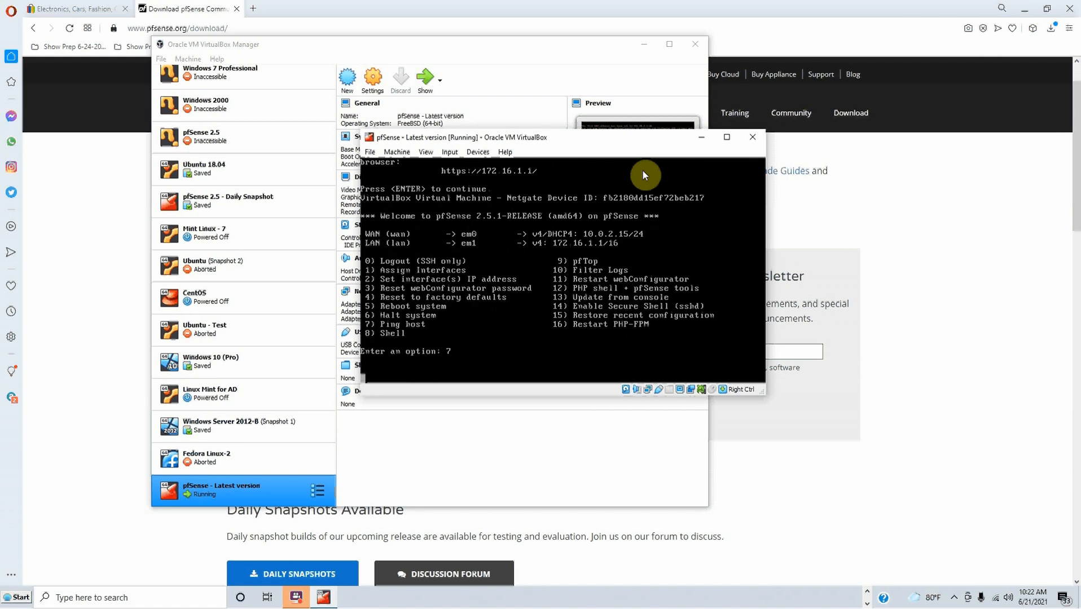
text(google.com)
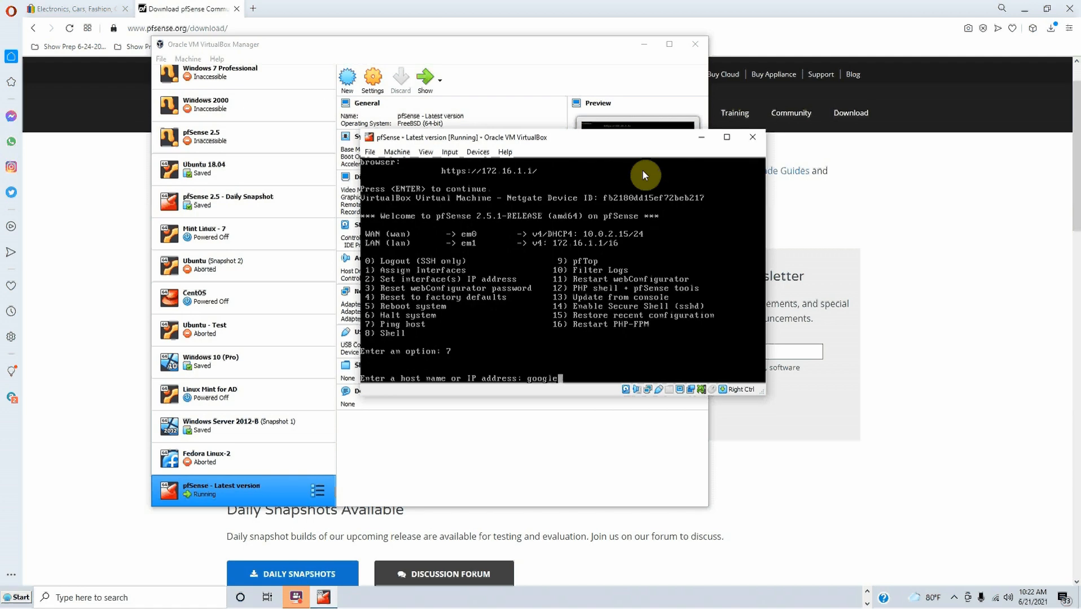
key(Return)
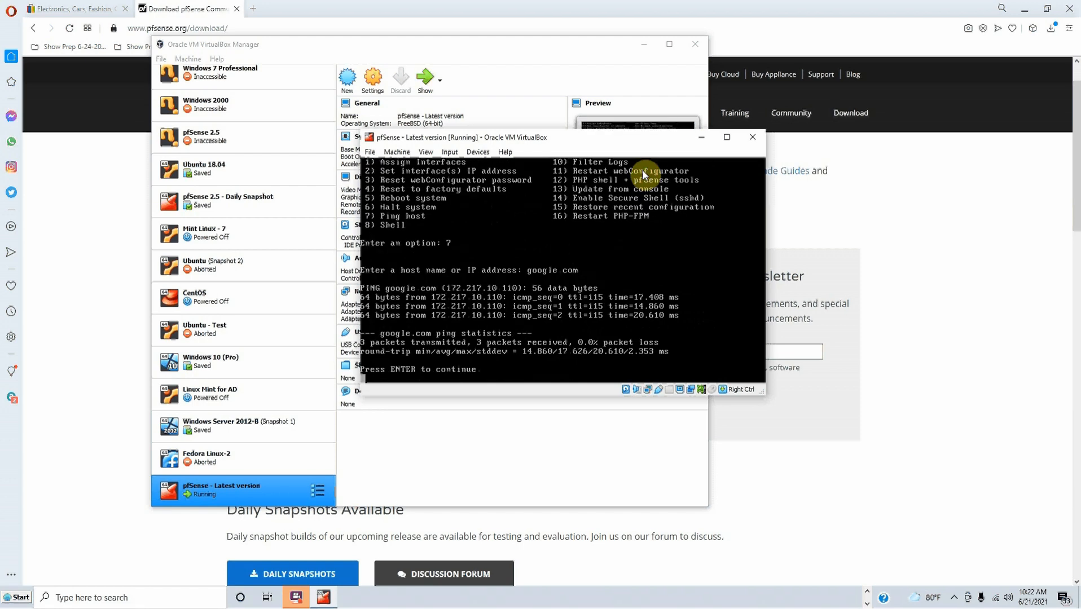
key(Return)
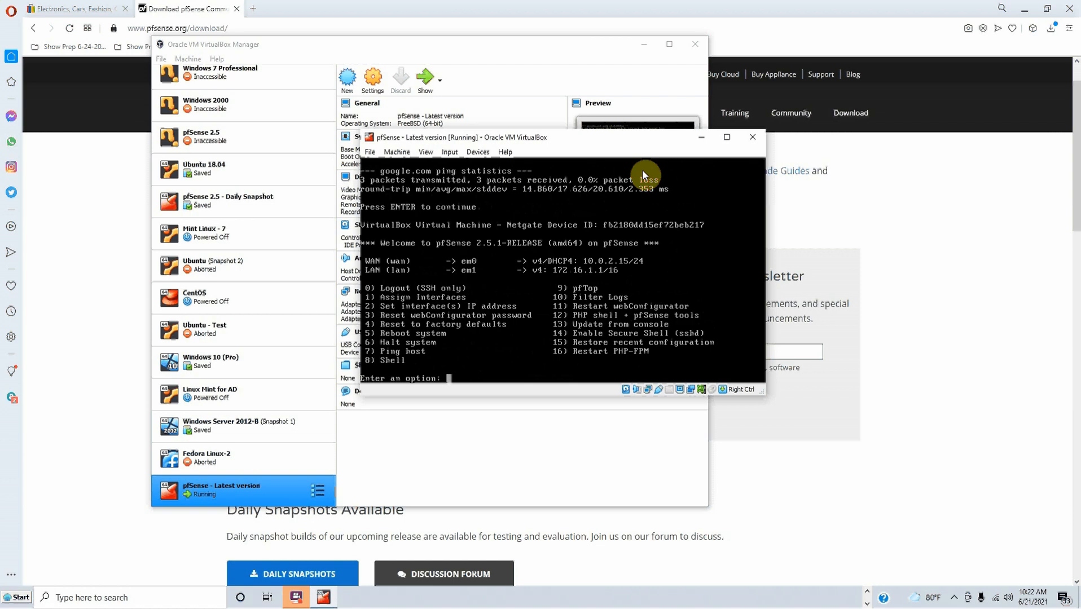